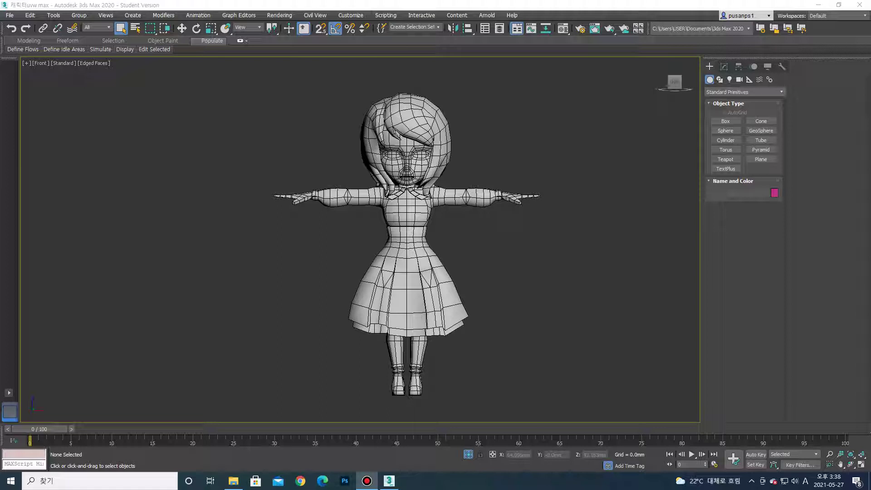
Recentre the front view and select the hair/head and body objects
{"action": "middle_click_drag", "start_coordinate": [407, 227], "coordinate": [367, 227]}
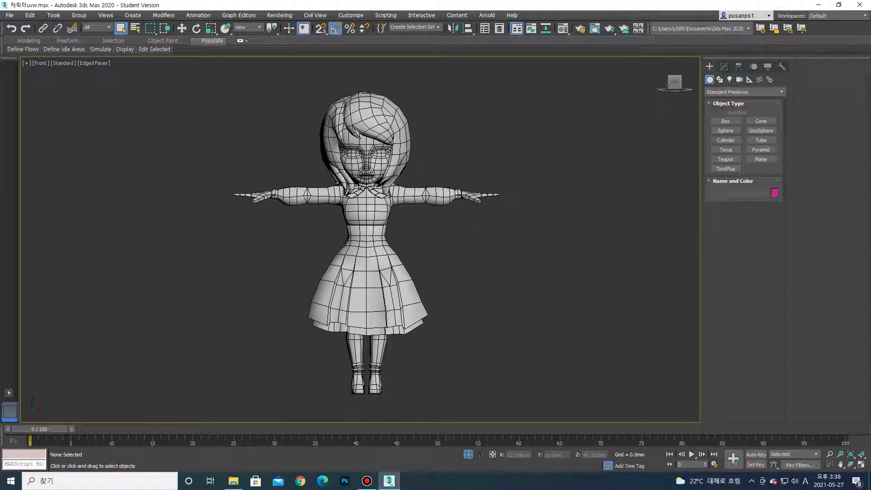
{"action": "left_click", "coordinate": [365, 149]}
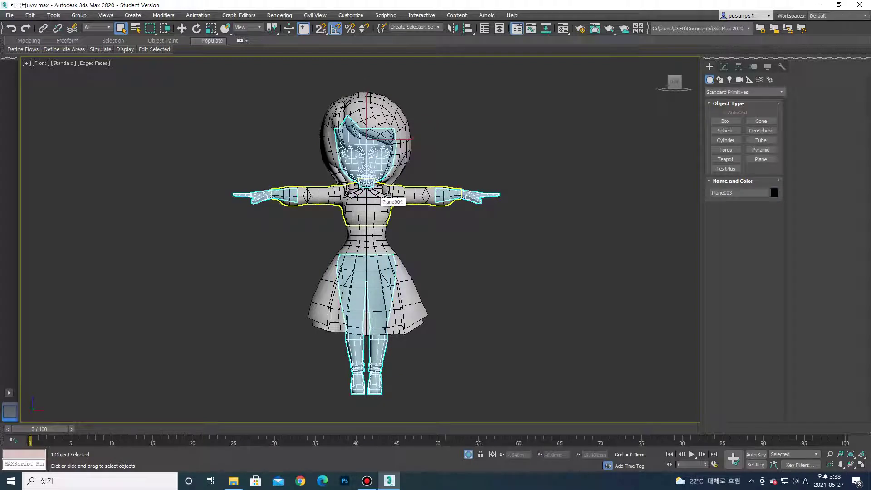
{"action": "left_click", "coordinate": [379, 195]}
{"action": "left_click", "coordinate": [367, 281]}
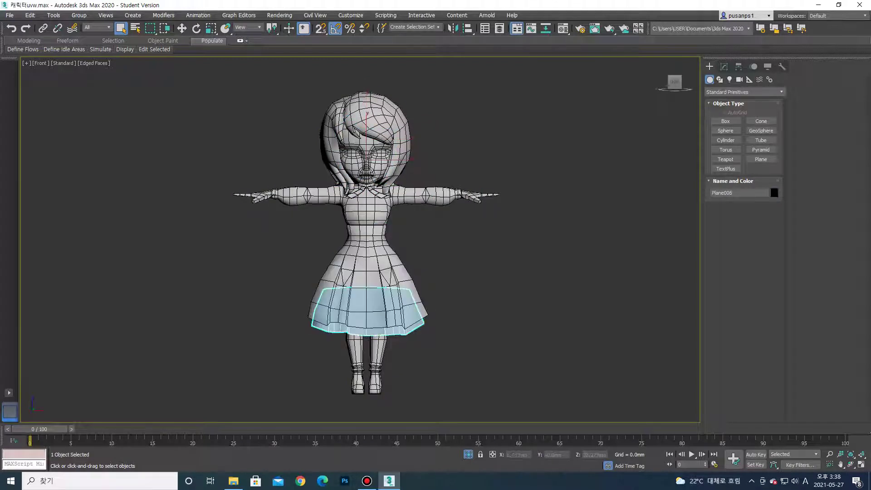
{"action": "left_click", "coordinate": [365, 127]}
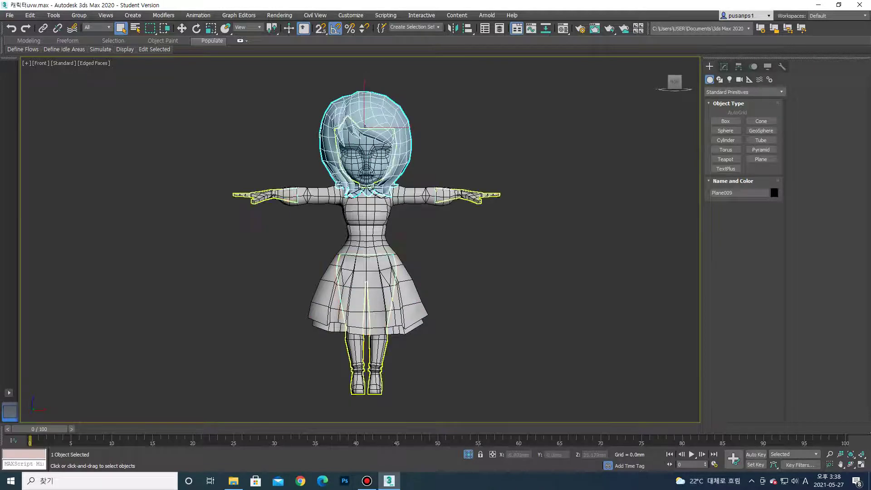
{"action": "left_click", "coordinate": [366, 126], "text": "ctrl"}
Isolate the selected head and body pieces with Alt+Q and zoom in on the head
{"action": "key", "text": "alt+q"}
{"action": "key", "text": "ctrl+d"}
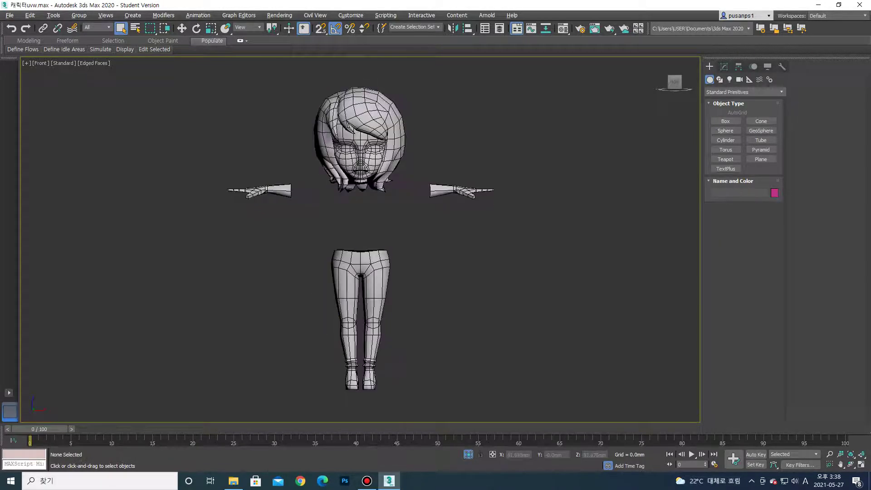
{"action": "scroll", "coordinate": [358, 136], "scroll_direction": "up", "scroll_amount": 2}
{"action": "left_click", "coordinate": [358, 113]}
{"action": "scroll", "coordinate": [358, 136], "scroll_direction": "up", "scroll_amount": 2}
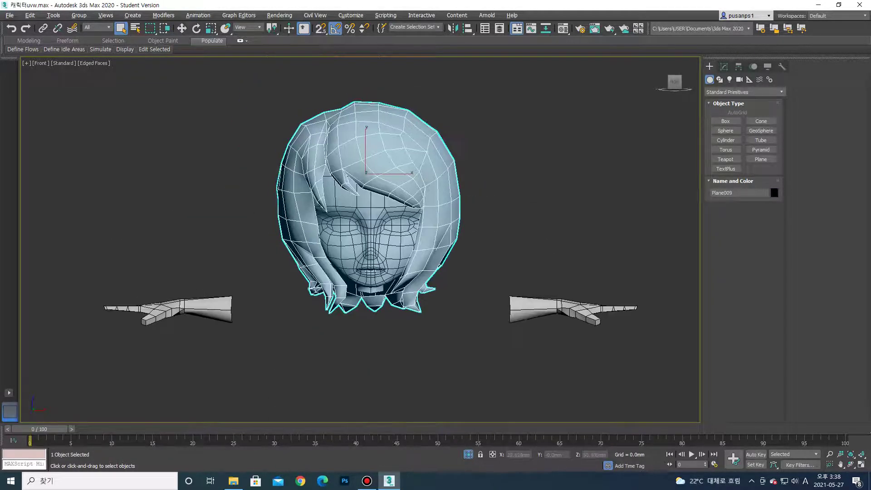
{"action": "scroll", "coordinate": [409, 154], "scroll_direction": "down", "scroll_amount": 2}
Convert the head to Editable Poly and attach the hands and legs to it
{"action": "right_click", "coordinate": [413, 153]}
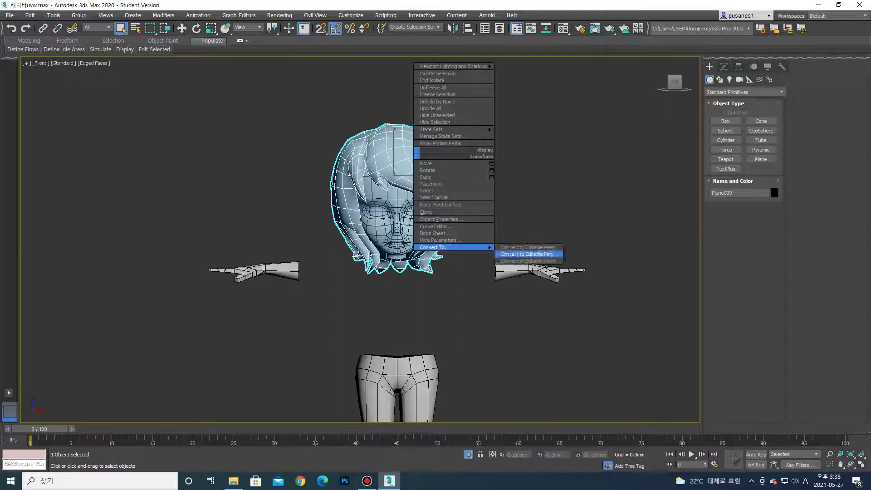
{"action": "left_click", "coordinate": [526, 254]}
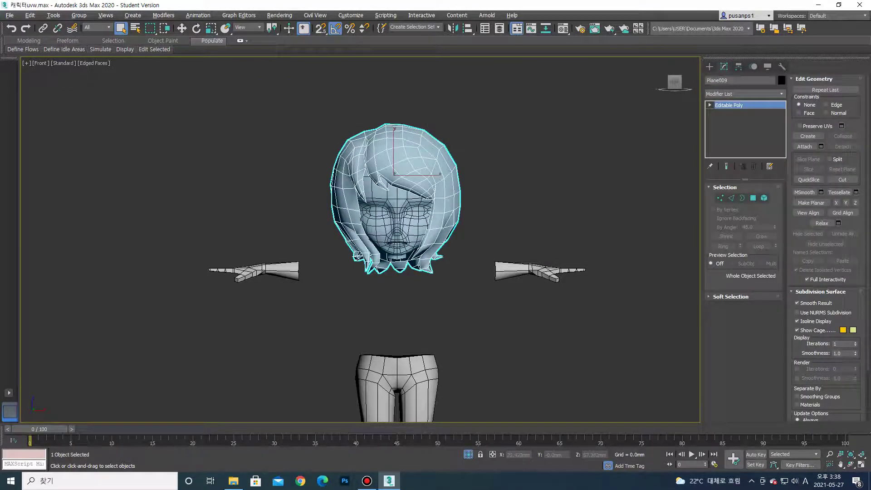
{"action": "left_click", "coordinate": [804, 146]}
{"action": "left_click", "coordinate": [272, 271]}
{"action": "middle_click_drag", "start_coordinate": [272, 272], "coordinate": [269, 243]}
{"action": "key", "text": "w"}
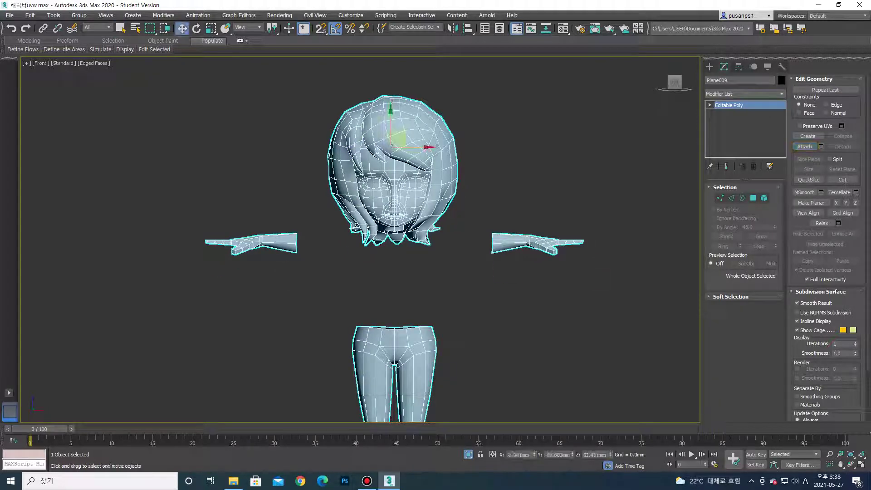
{"action": "left_click", "coordinate": [744, 94]}
Add an Unwrap UVW modifier to the merged mesh and open its UV editor
{"action": "key", "text": "u"}
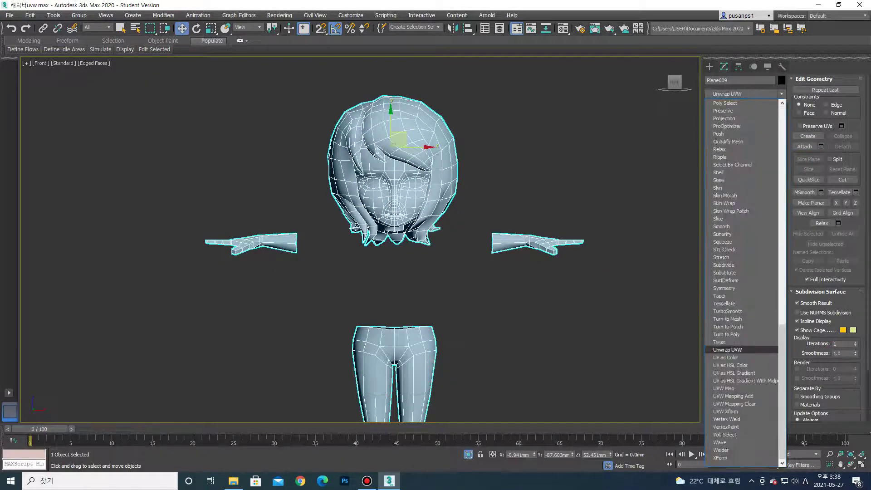
{"action": "left_click", "coordinate": [727, 350]}
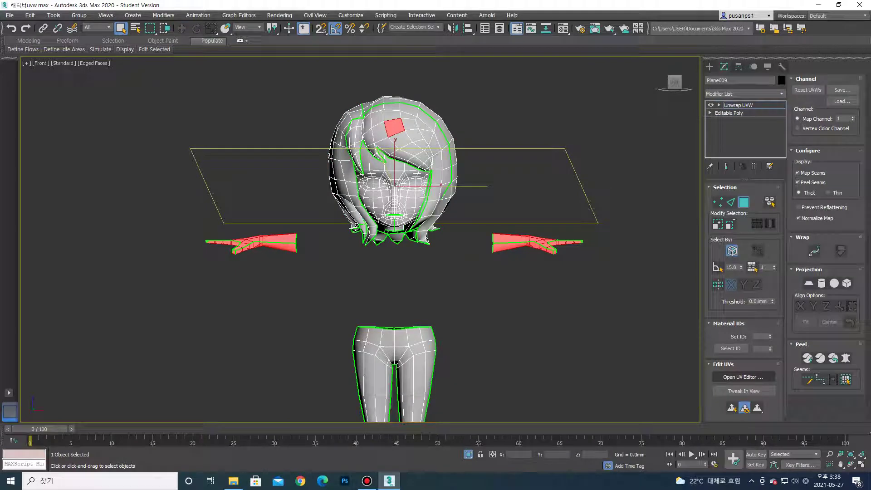
{"action": "left_click", "coordinate": [743, 377]}
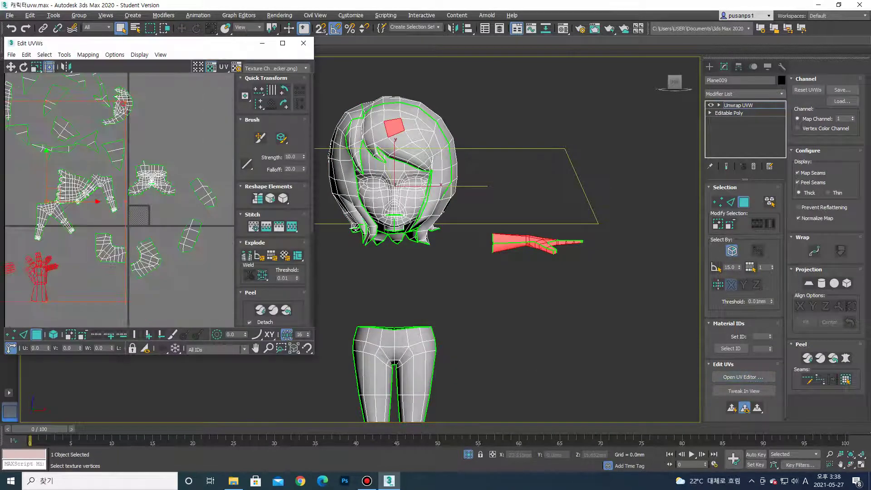
{"action": "key", "text": "ctrl+b"}
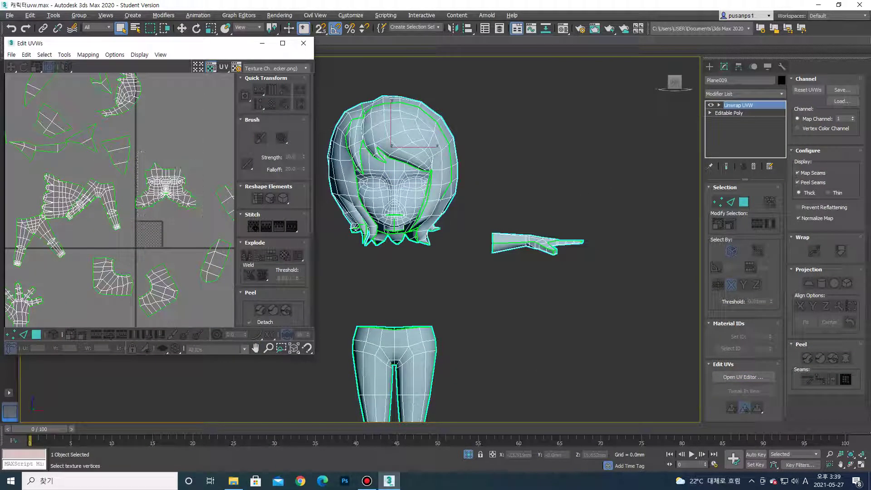
Enlarge the UV editor, then shrink the head shell into the checker tile's upper left
{"action": "left_click_drag", "start_coordinate": [313, 354], "coordinate": [509, 425]}
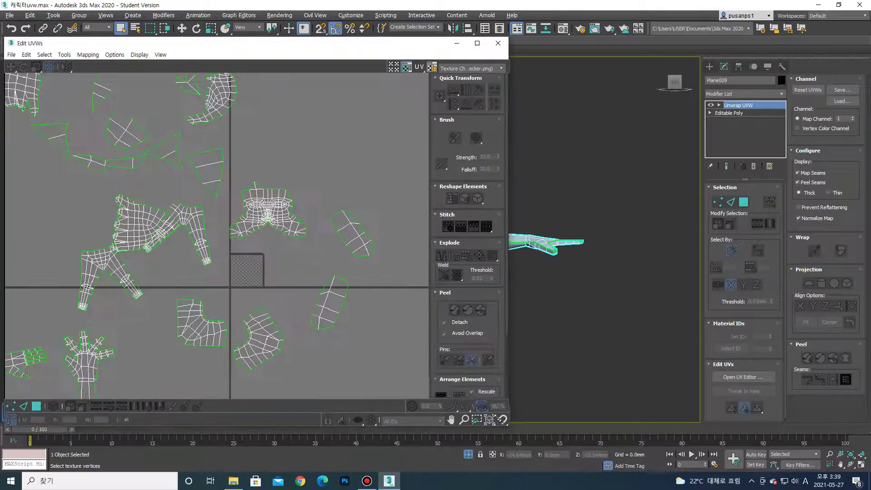
{"action": "key", "text": "3"}
{"action": "left_click_drag", "start_coordinate": [234, 179], "coordinate": [362, 272]}
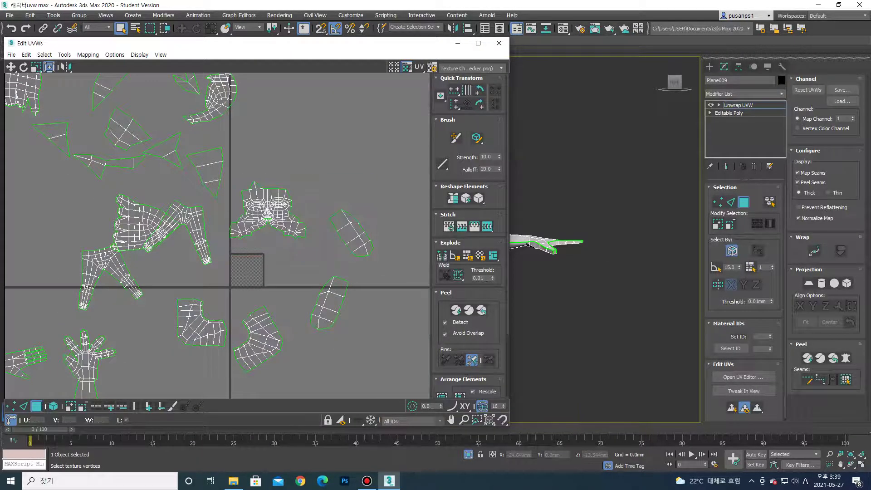
{"action": "left_click", "coordinate": [272, 204]}
{"action": "scroll", "coordinate": [272, 205], "scroll_direction": "up", "scroll_amount": 3}
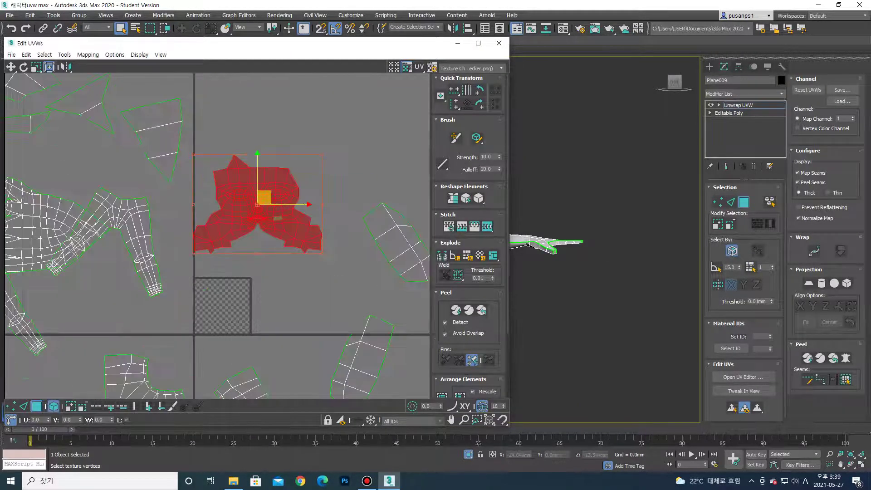
{"action": "middle_click_drag", "start_coordinate": [268, 168], "coordinate": [209, 303]}
{"action": "scroll", "coordinate": [208, 304], "scroll_direction": "up", "scroll_amount": 3}
{"action": "left_click_drag", "start_coordinate": [331, 195], "coordinate": [234, 268]}
{"action": "scroll", "coordinate": [195, 299], "scroll_direction": "up", "scroll_amount": 2}
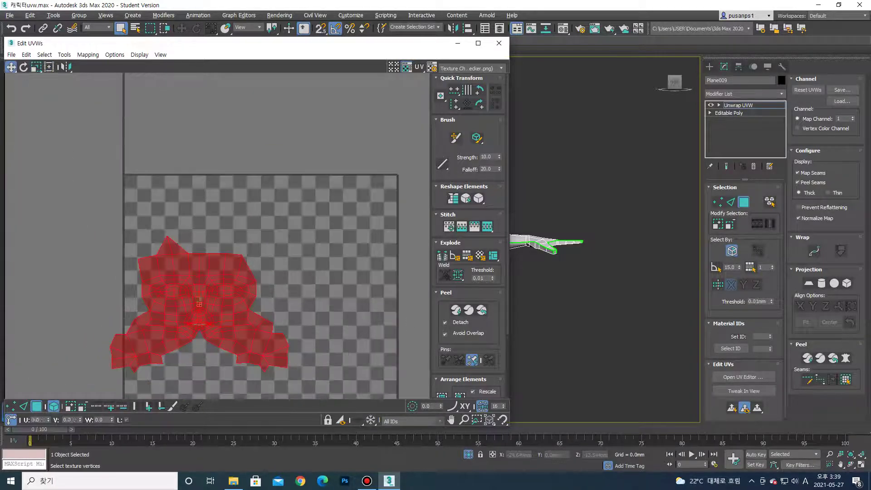
{"action": "mouse_move", "coordinate": [217, 306]}
{"action": "left_mouse_down"}
{"action": "mouse_move", "coordinate": [200, 231]}
{"action": "mouse_move", "coordinate": [206, 222]}
{"action": "mouse_move", "coordinate": [190, 227]}
{"action": "left_mouse_up"}
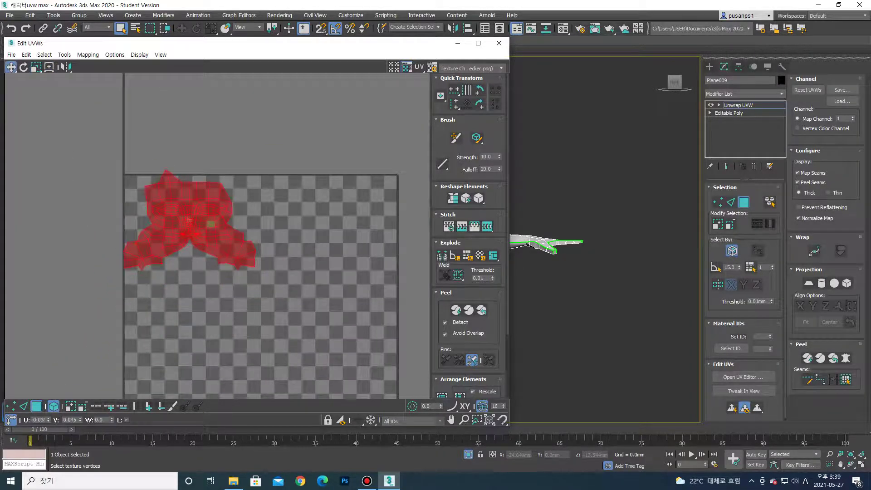
{"action": "left_click", "coordinate": [240, 281]}
Move, rotate into a V and shrink both leg shells below the head shell
{"action": "scroll", "coordinate": [240, 281], "scroll_direction": "down", "scroll_amount": 5}
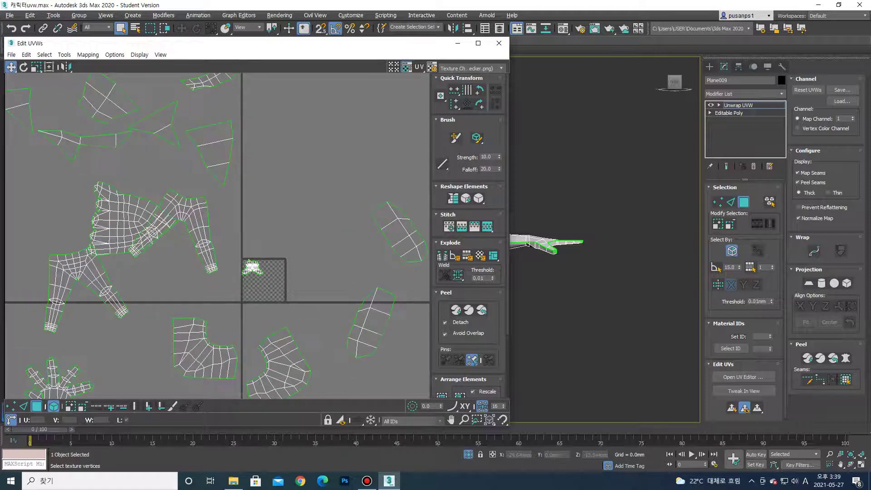
{"action": "scroll", "coordinate": [263, 286], "scroll_direction": "up", "scroll_amount": 2}
{"action": "scroll", "coordinate": [283, 276], "scroll_direction": "down", "scroll_amount": 4}
{"action": "left_click", "coordinate": [214, 245]}
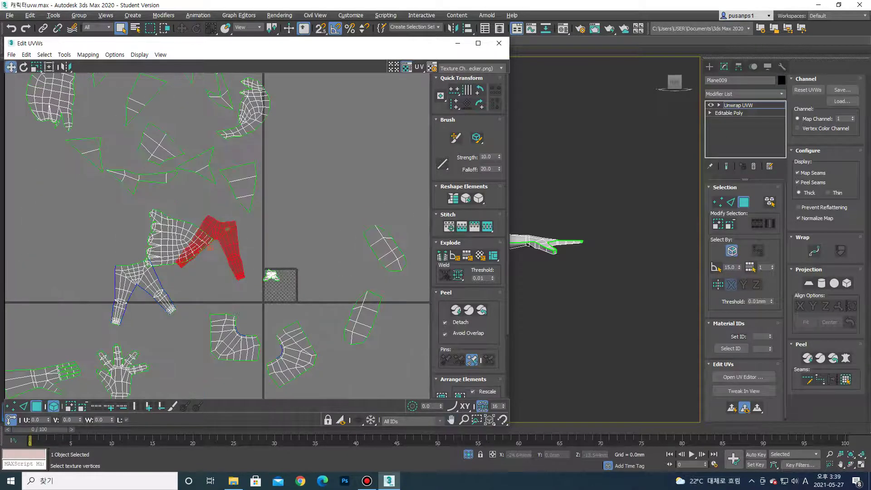
{"action": "mouse_move", "coordinate": [213, 245]}
{"action": "left_mouse_down"}
{"action": "mouse_move", "coordinate": [288, 285]}
{"action": "mouse_move", "coordinate": [293, 233]}
{"action": "left_mouse_up"}
{"action": "left_click", "coordinate": [138, 284]}
{"action": "mouse_move", "coordinate": [148, 262]}
{"action": "left_mouse_down"}
{"action": "mouse_move", "coordinate": [335, 197]}
{"action": "mouse_move", "coordinate": [350, 225]}
{"action": "mouse_move", "coordinate": [290, 290]}
{"action": "mouse_move", "coordinate": [279, 279]}
{"action": "mouse_move", "coordinate": [265, 314]}
{"action": "left_mouse_up"}
{"action": "key", "text": "e"}
{"action": "key", "text": "w"}
{"action": "left_click", "coordinate": [295, 218], "text": "ctrl"}
{"action": "key", "text": "r"}
{"action": "scroll", "coordinate": [280, 280], "scroll_direction": "up", "scroll_amount": 8}
{"action": "key", "text": "w"}
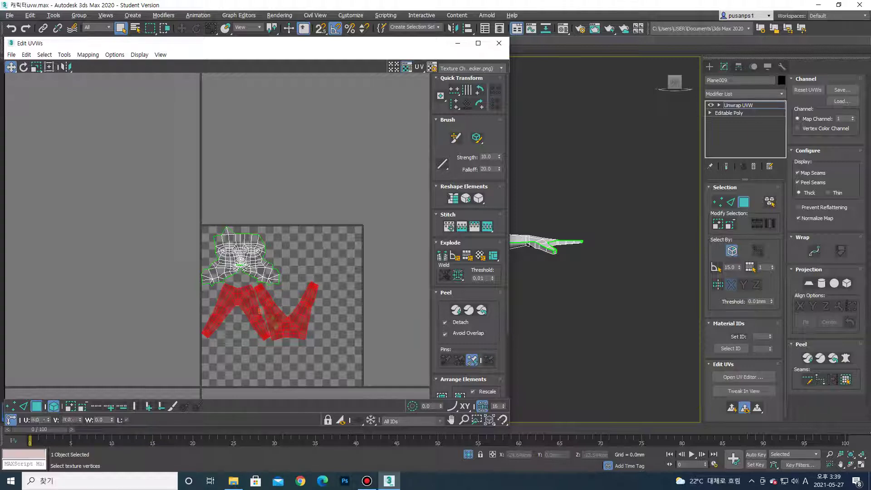
Select the left foot shell and rotate it counter-clockwise
{"action": "left_click_drag", "start_coordinate": [166, 194], "coordinate": [429, 386]}
{"action": "scroll", "coordinate": [605, 242], "scroll_direction": "down", "scroll_amount": 4}
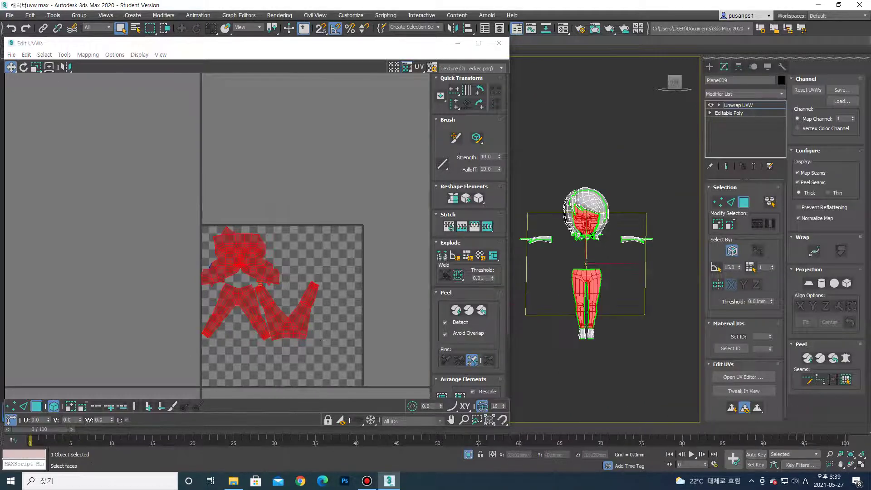
{"action": "scroll", "coordinate": [272, 242], "scroll_direction": "down", "scroll_amount": 2}
{"action": "scroll", "coordinate": [272, 242], "scroll_direction": "down", "scroll_amount": 5}
{"action": "scroll", "coordinate": [272, 242], "scroll_direction": "up", "scroll_amount": 1}
{"action": "left_click_drag", "start_coordinate": [183, 284], "coordinate": [390, 372]}
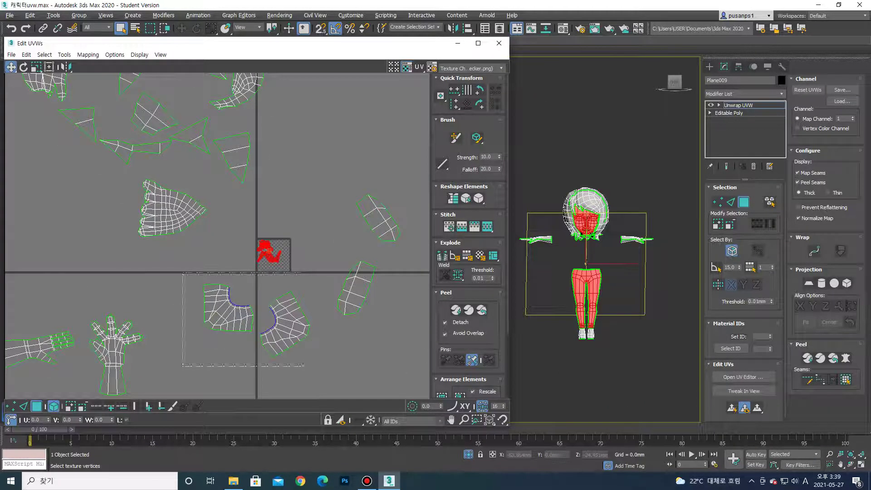
{"action": "scroll", "coordinate": [222, 317], "scroll_direction": "up", "scroll_amount": 1}
{"action": "left_click_drag", "start_coordinate": [184, 272], "coordinate": [265, 347]}
{"action": "scroll", "coordinate": [259, 338], "scroll_direction": "up", "scroll_amount": 2}
{"action": "left_click", "coordinate": [24, 66]}
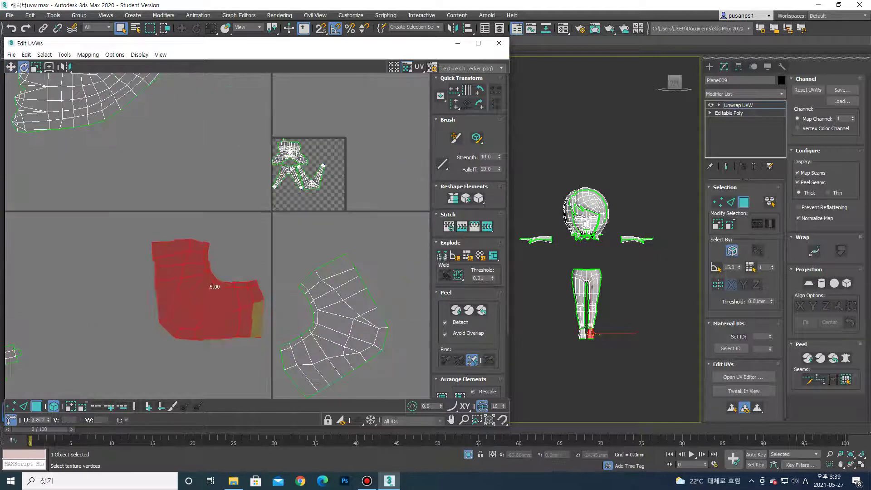
{"action": "left_click_drag", "start_coordinate": [213, 290], "coordinate": [254, 272]}
Rotate the right foot shell upright so both feet sit side by side
{"action": "left_click", "coordinate": [334, 324]}
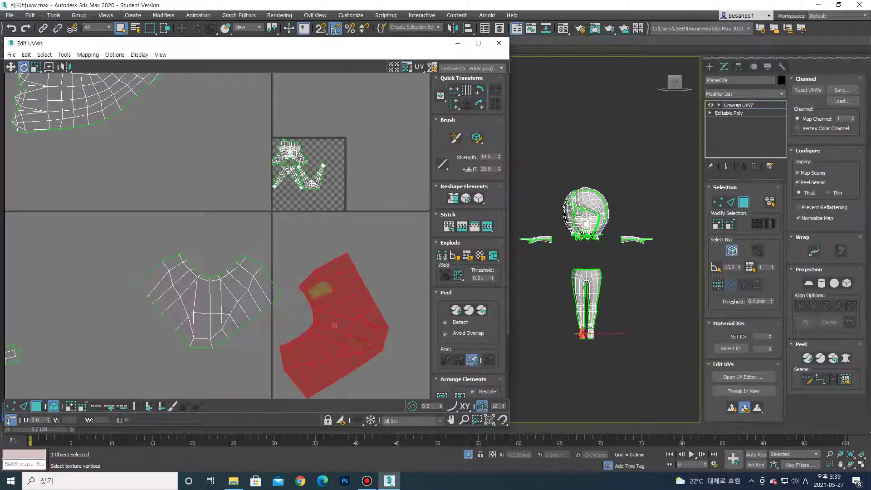
{"action": "left_click_drag", "start_coordinate": [334, 313], "coordinate": [335, 345]}
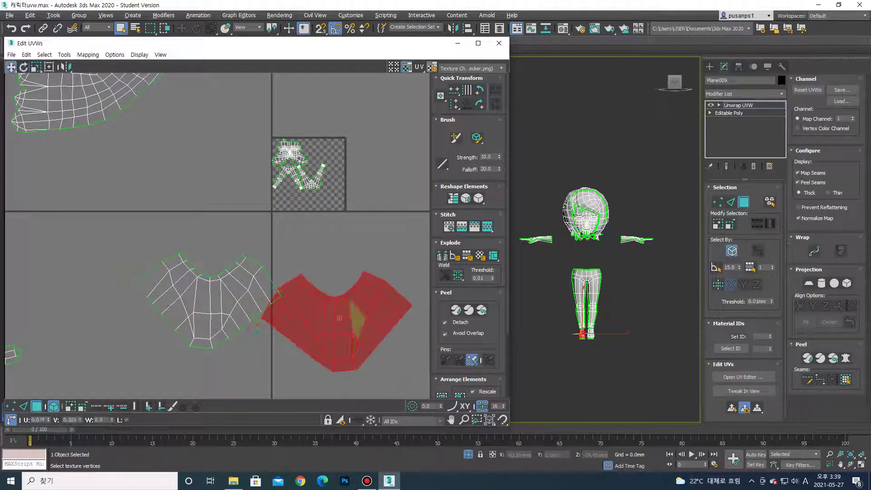
{"action": "middle_click_drag", "start_coordinate": [345, 317], "coordinate": [319, 311]}
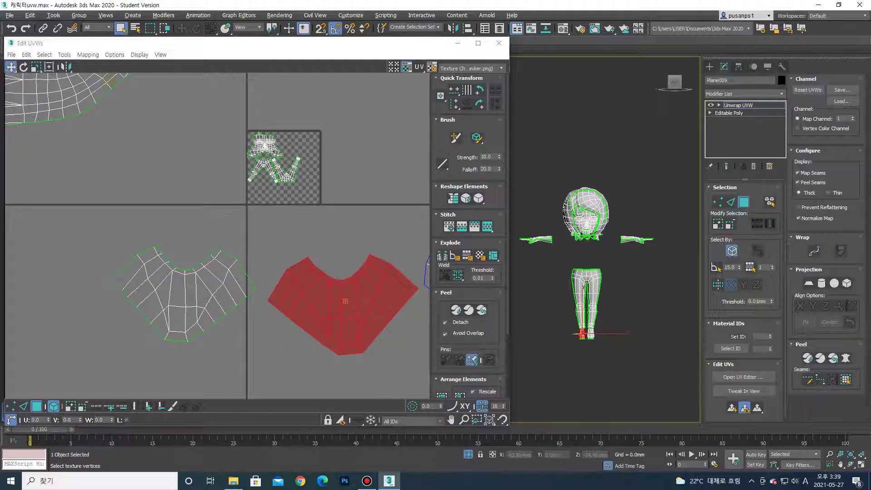
{"action": "key", "text": "1"}
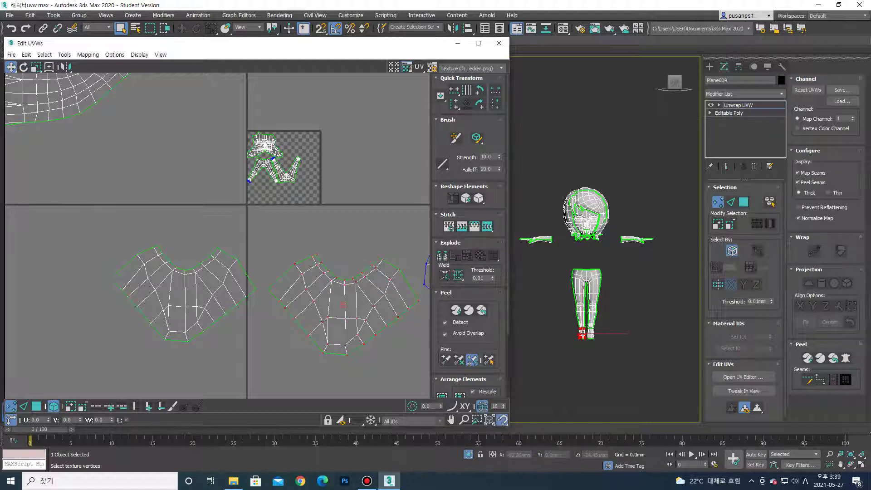
Push the two halves together into one symmetric collar shell and rotate it slightly
{"action": "left_click_drag", "start_coordinate": [344, 300], "coordinate": [195, 306]}
{"action": "left_click_drag", "start_coordinate": [284, 304], "coordinate": [259, 310]}
{"action": "scroll", "coordinate": [149, 282], "scroll_direction": "up", "scroll_amount": 3}
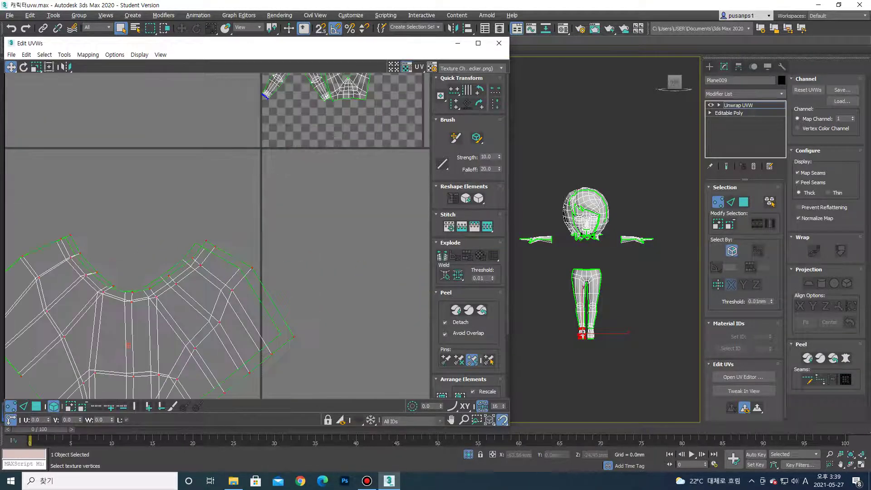
{"action": "scroll", "coordinate": [150, 282], "scroll_direction": "up", "scroll_amount": 2}
{"action": "mouse_move", "coordinate": [235, 308]}
{"action": "left_mouse_down"}
{"action": "mouse_move", "coordinate": [235, 317]}
{"action": "mouse_move", "coordinate": [233, 307]}
{"action": "mouse_move", "coordinate": [225, 309]}
{"action": "left_mouse_up"}
{"action": "key", "text": "w"}
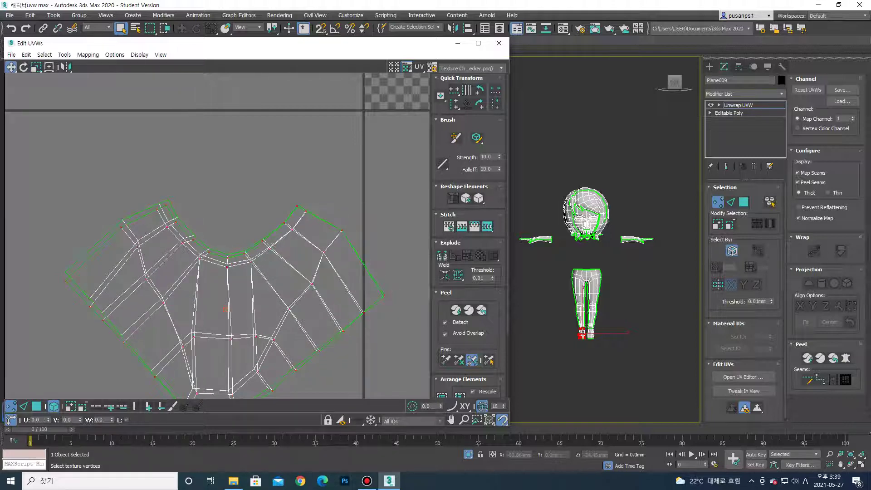
{"action": "scroll", "coordinate": [172, 263], "scroll_direction": "up", "scroll_amount": 3}
{"action": "key", "text": "r"}
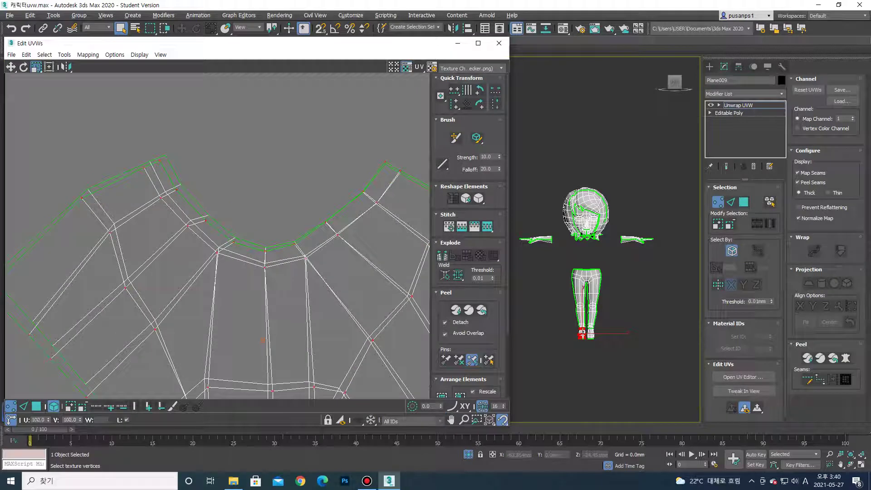
{"action": "key", "text": "e"}
{"action": "left_click_drag", "start_coordinate": [263, 339], "coordinate": [263, 338]}
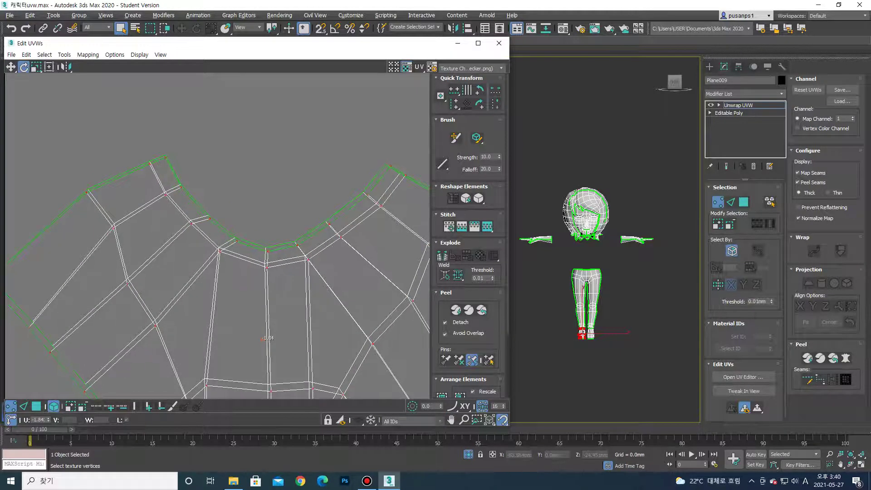
{"action": "key", "text": "w"}
Nudge the collar's left corner vertex and select inner and lower border vertices
{"action": "scroll", "coordinate": [245, 300], "scroll_direction": "down", "scroll_amount": 2}
{"action": "scroll", "coordinate": [232, 270], "scroll_direction": "down", "scroll_amount": 3}
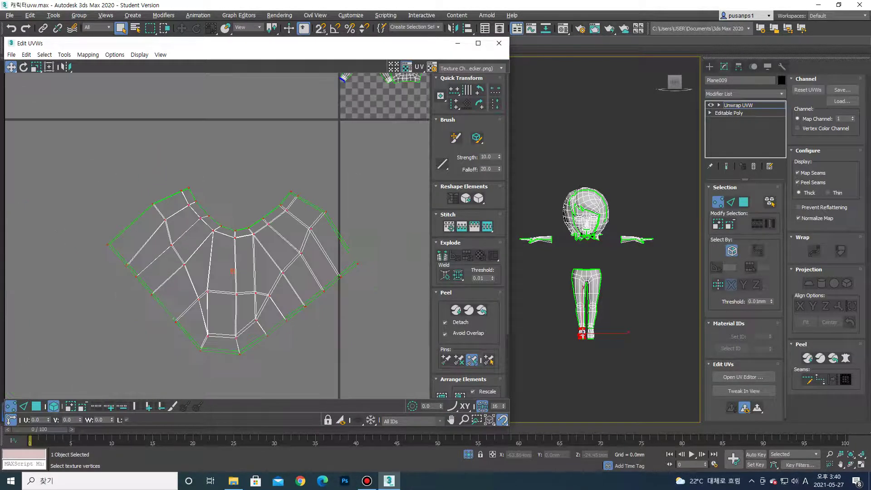
{"action": "scroll", "coordinate": [138, 219], "scroll_direction": "up", "scroll_amount": 2}
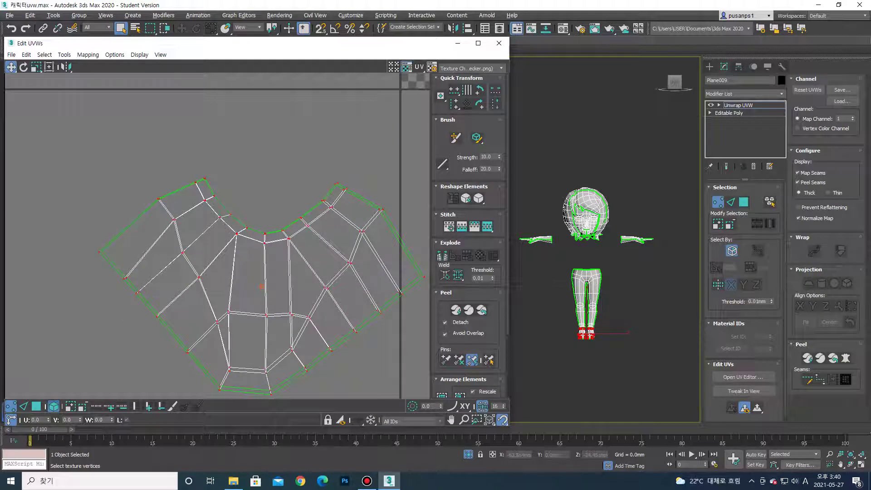
{"action": "key", "text": "ctrl+d"}
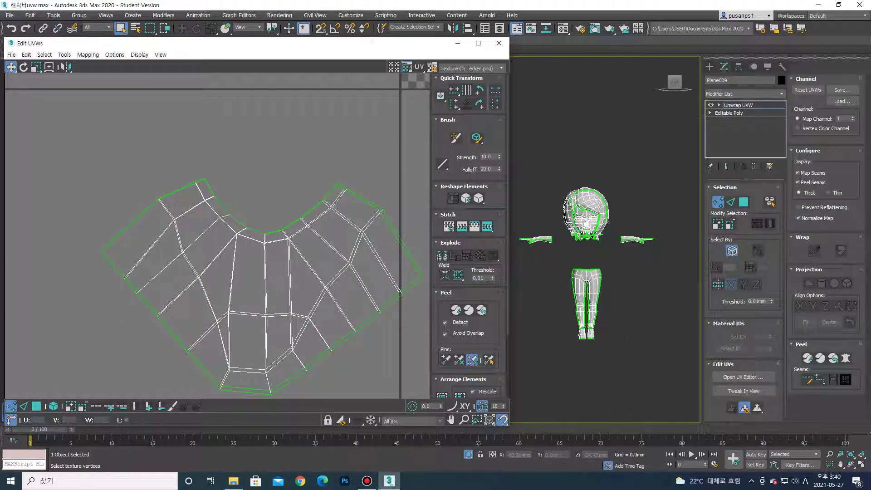
{"action": "left_click", "coordinate": [158, 199]}
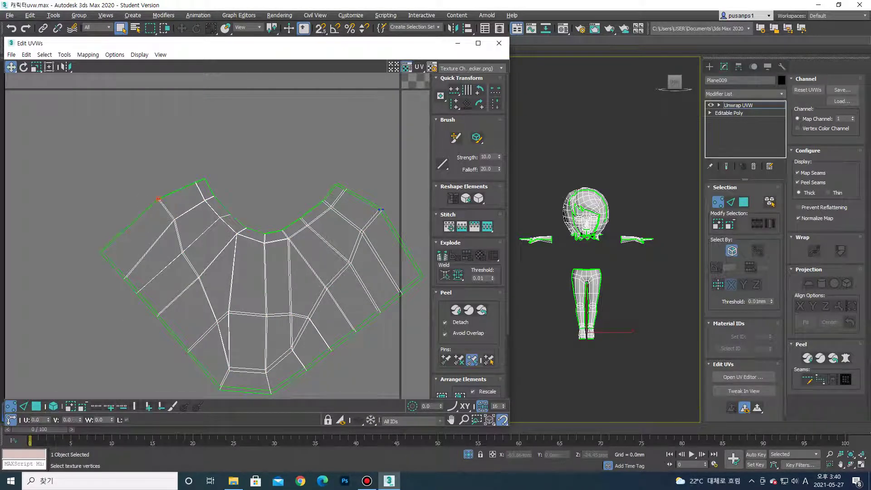
{"action": "key", "text": "r"}
{"action": "left_click", "coordinate": [101, 252]}
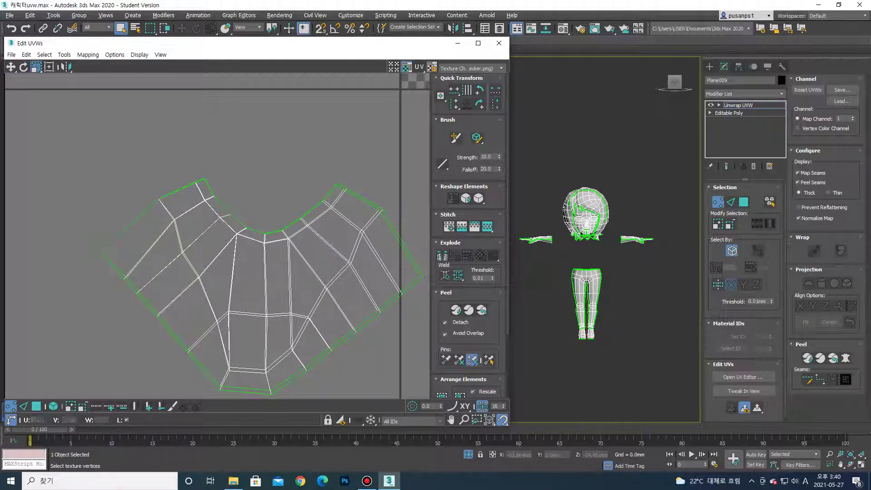
{"action": "left_click_drag", "start_coordinate": [126, 277], "coordinate": [126, 277]}
{"action": "left_click", "coordinate": [174, 220]}
{"action": "scroll", "coordinate": [193, 194], "scroll_direction": "up", "scroll_amount": 2}
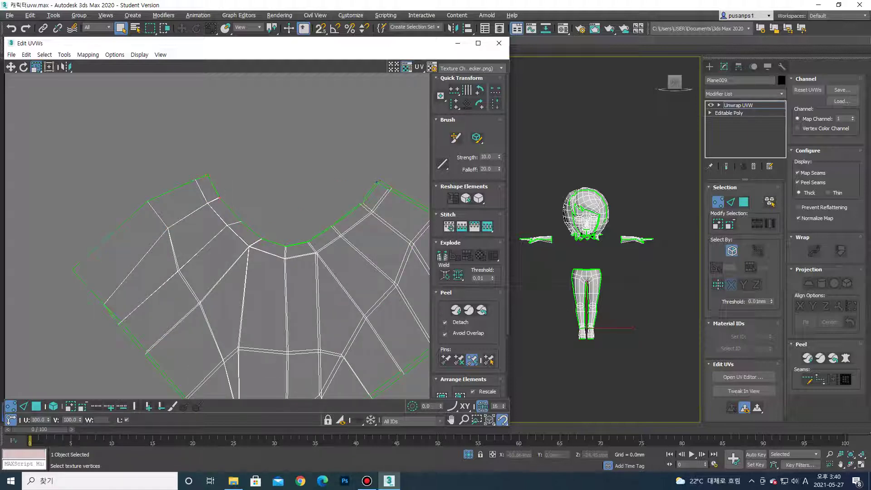
{"action": "middle_click_drag", "start_coordinate": [272, 272], "coordinate": [295, 233]}
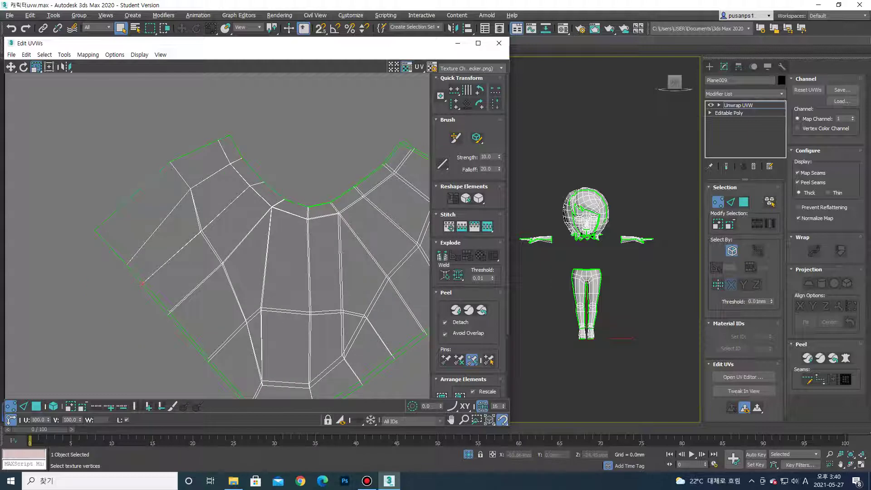
{"action": "middle_click_drag", "start_coordinate": [273, 272], "coordinate": [294, 215]}
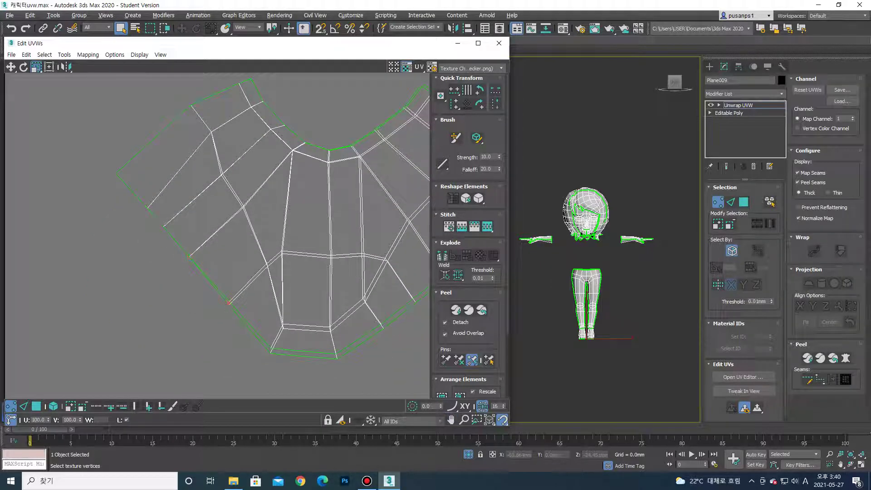
{"action": "left_click", "coordinate": [229, 303]}
{"action": "left_click_drag", "start_coordinate": [258, 253], "coordinate": [275, 275]}
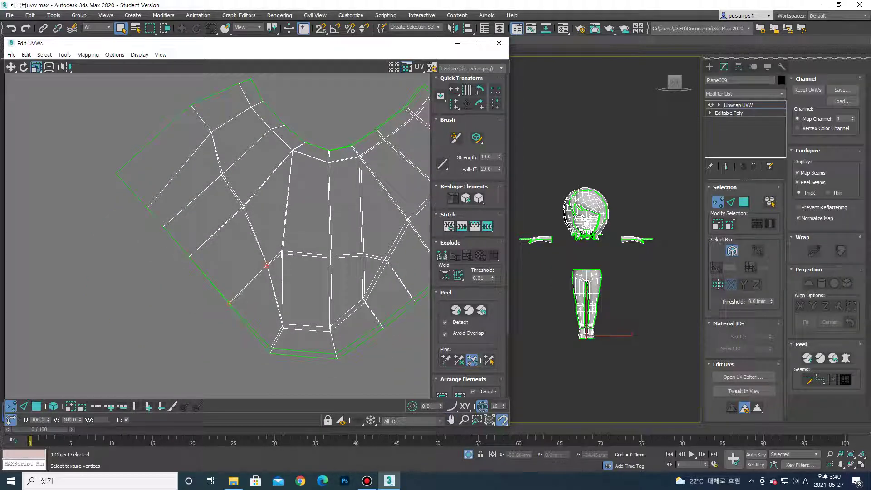
Select vertices around the collar's neckline, bottom corners and middle
{"action": "left_click", "coordinate": [244, 206]}
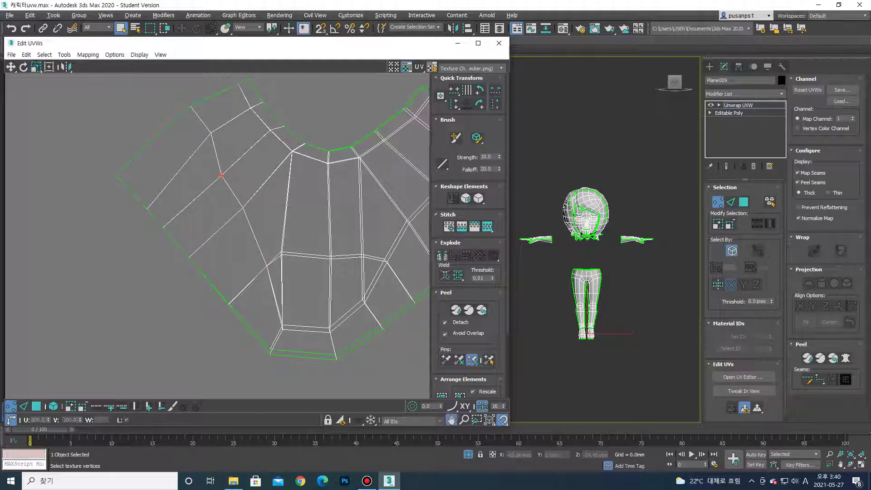
{"action": "middle_click_drag", "start_coordinate": [272, 204], "coordinate": [227, 250]}
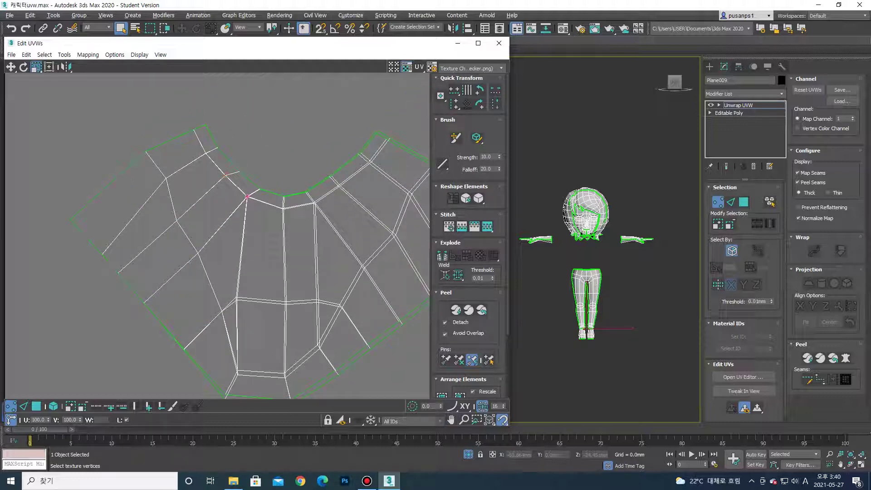
{"action": "left_click", "coordinate": [247, 197]}
{"action": "left_click", "coordinate": [236, 298]}
{"action": "middle_click_drag", "start_coordinate": [237, 372], "coordinate": [220, 318]}
{"action": "left_click", "coordinate": [220, 318]}
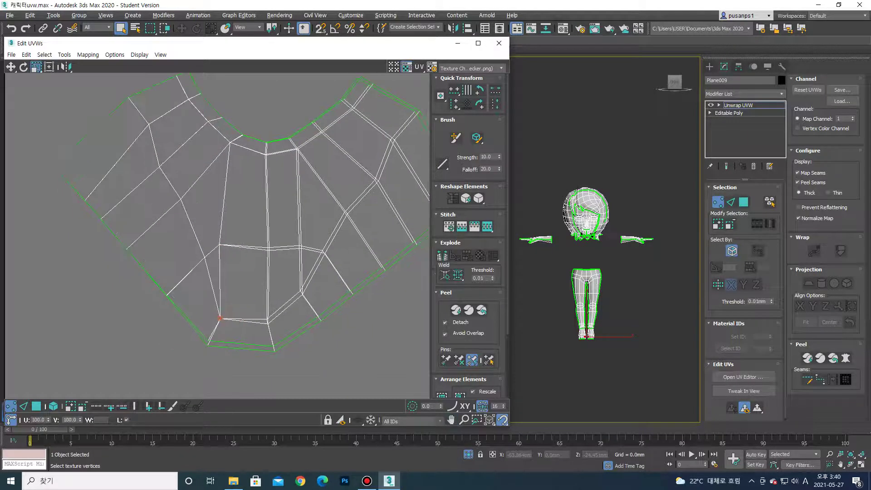
{"action": "left_click", "coordinate": [208, 343]}
{"action": "left_click", "coordinate": [267, 321]}
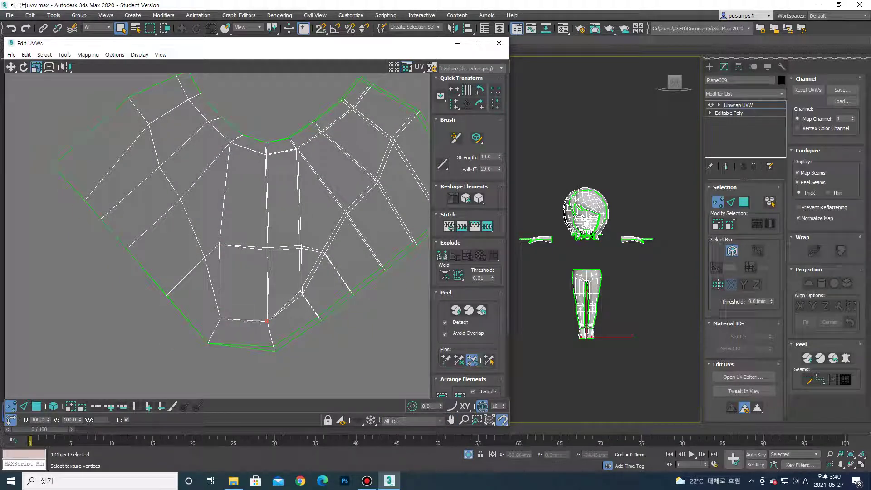
{"action": "middle_click_drag", "start_coordinate": [268, 249], "coordinate": [243, 267]}
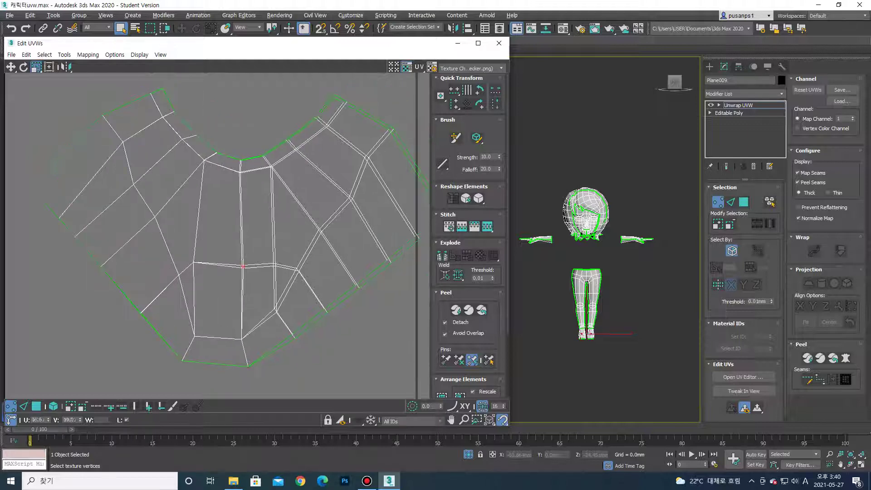
{"action": "left_click", "coordinate": [243, 267]}
{"action": "left_click", "coordinate": [241, 172]}
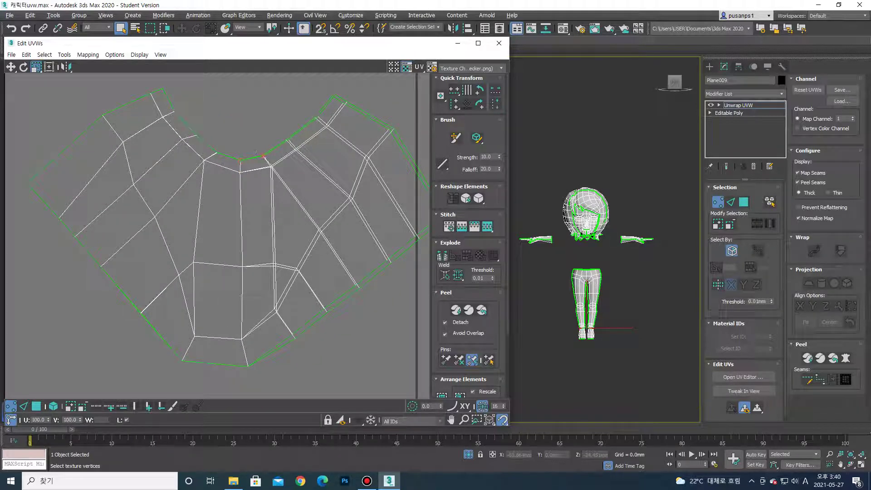
{"action": "left_click", "coordinate": [271, 166]}
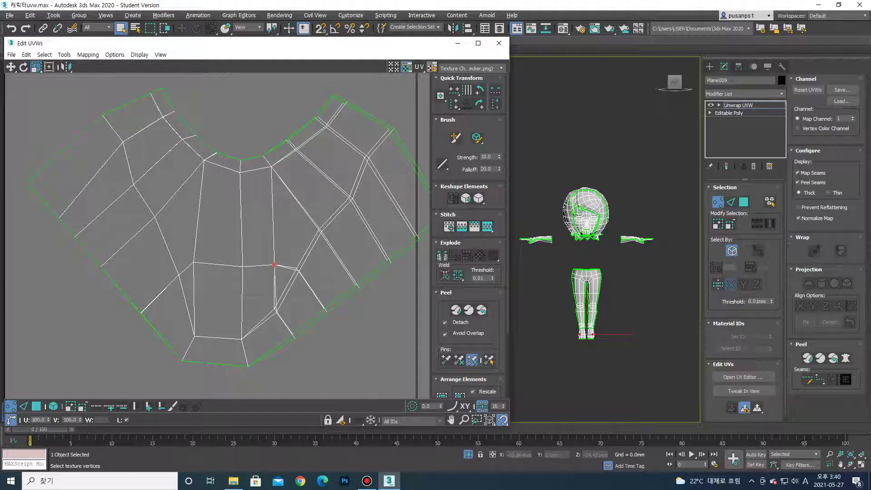
Nudge top-seam and right-side collar vertices slightly, undoing the final vertex move
{"action": "middle_click_drag", "start_coordinate": [273, 264], "coordinate": [258, 256]}
{"action": "left_click", "coordinate": [260, 302]}
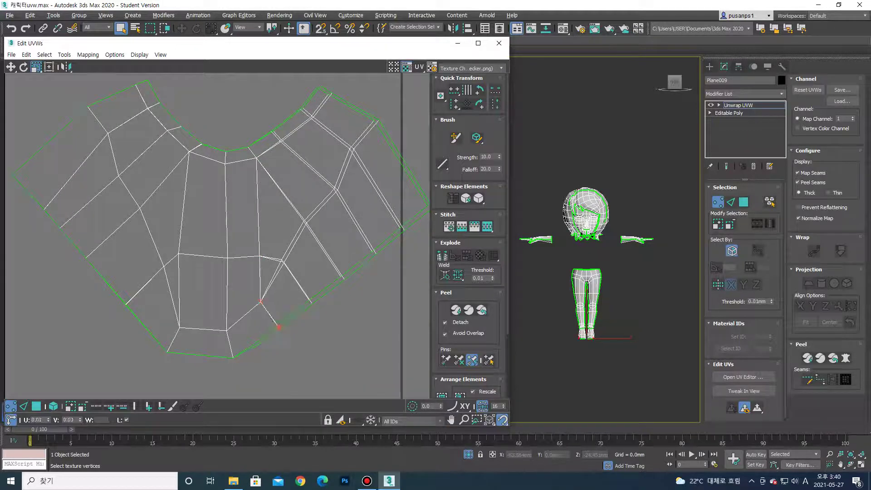
{"action": "left_click", "coordinate": [283, 261]}
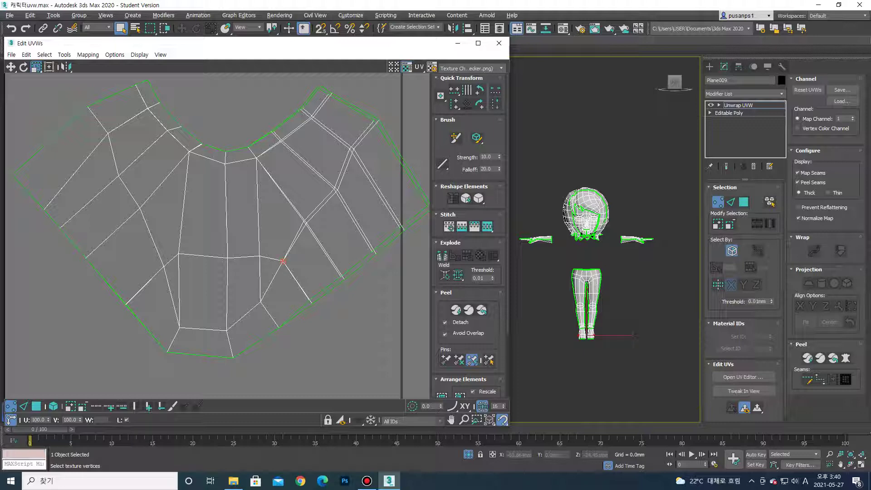
{"action": "left_click", "coordinate": [305, 222]}
{"action": "middle_click_drag", "start_coordinate": [305, 223], "coordinate": [233, 249]}
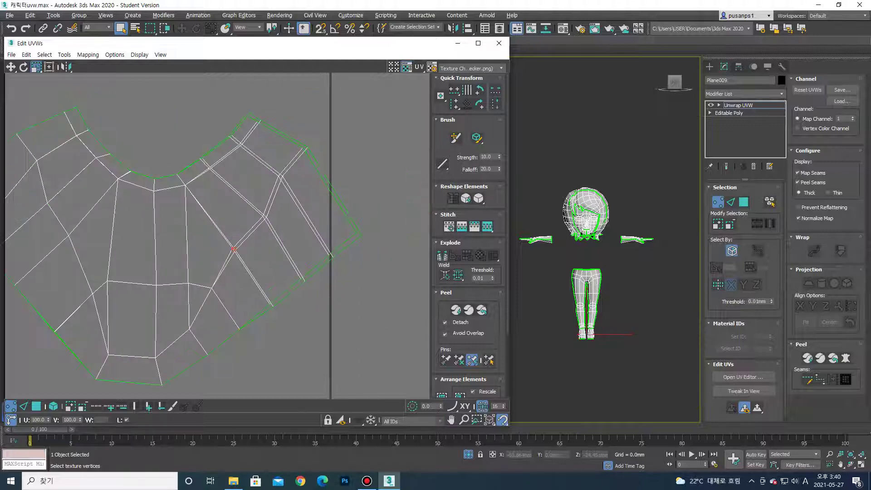
{"action": "left_click", "coordinate": [209, 168]}
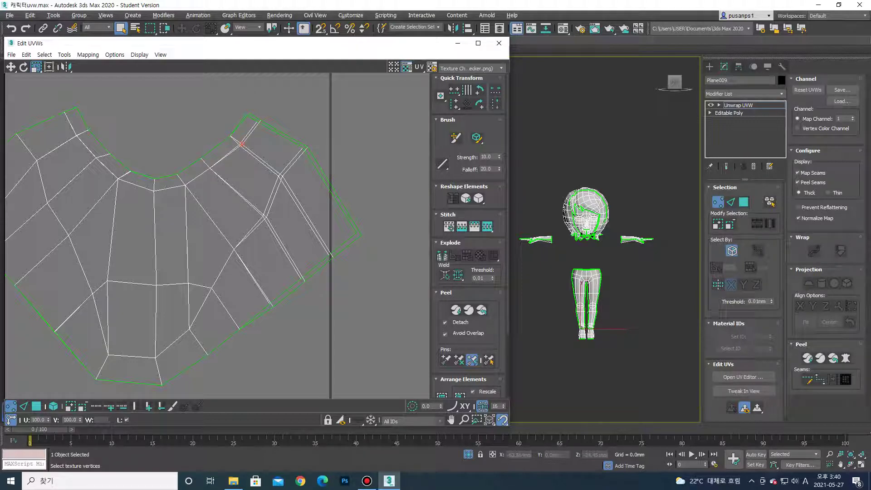
{"action": "left_click_drag", "start_coordinate": [242, 144], "coordinate": [240, 143]}
{"action": "left_click_drag", "start_coordinate": [280, 176], "coordinate": [282, 176]}
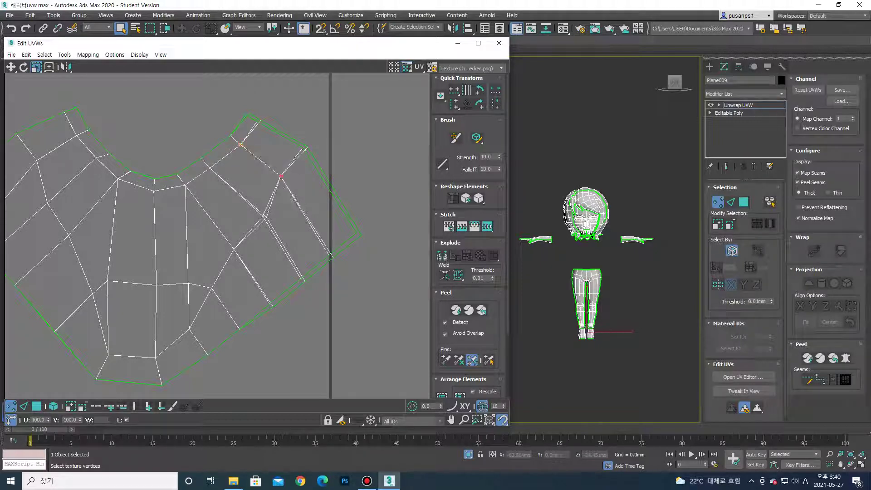
{"action": "left_click_drag", "start_coordinate": [299, 276], "coordinate": [302, 278]}
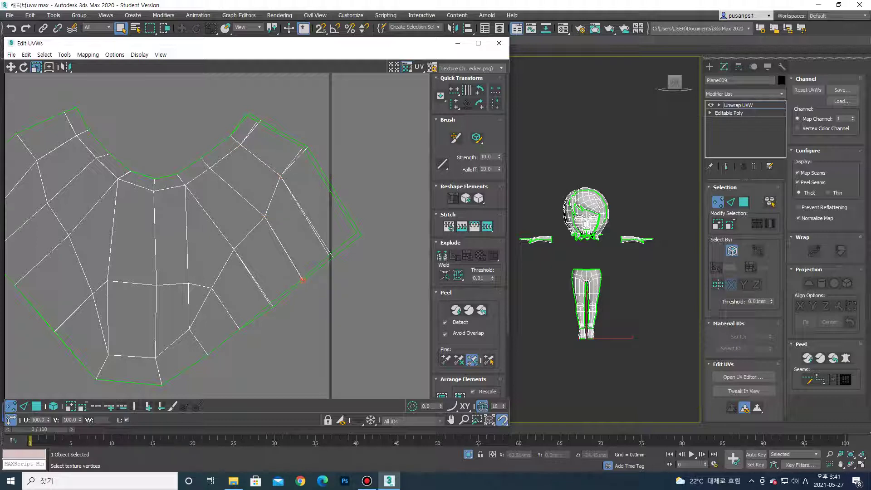
{"action": "left_click", "coordinate": [272, 307]}
{"action": "middle_click_drag", "start_coordinate": [273, 307], "coordinate": [251, 328]}
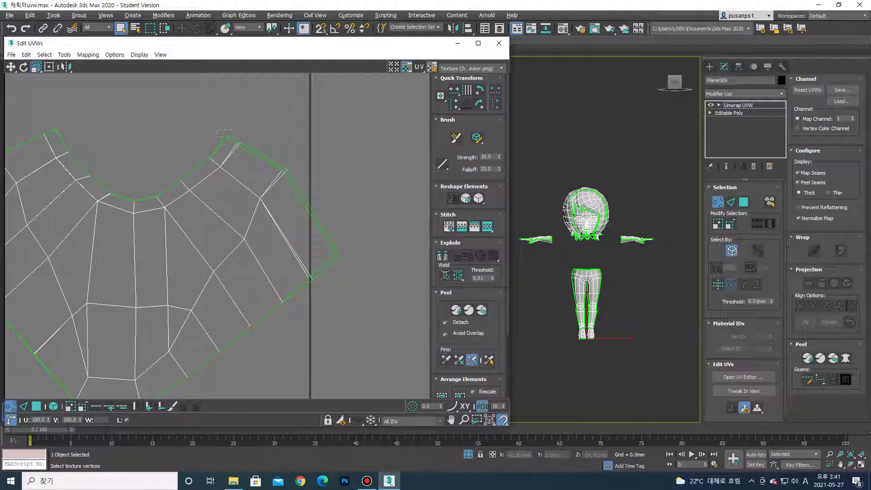
{"action": "left_click_drag", "start_coordinate": [227, 136], "coordinate": [240, 143]}
{"action": "key", "text": "ctrl+z"}
Select the whole collar shell in polygon mode, shrink it and place it on the checker tile
{"action": "left_click", "coordinate": [338, 254]}
{"action": "key", "text": "3"}
{"action": "key", "text": "ctrl+a"}
{"action": "scroll", "coordinate": [154, 254], "scroll_direction": "down", "scroll_amount": 3}
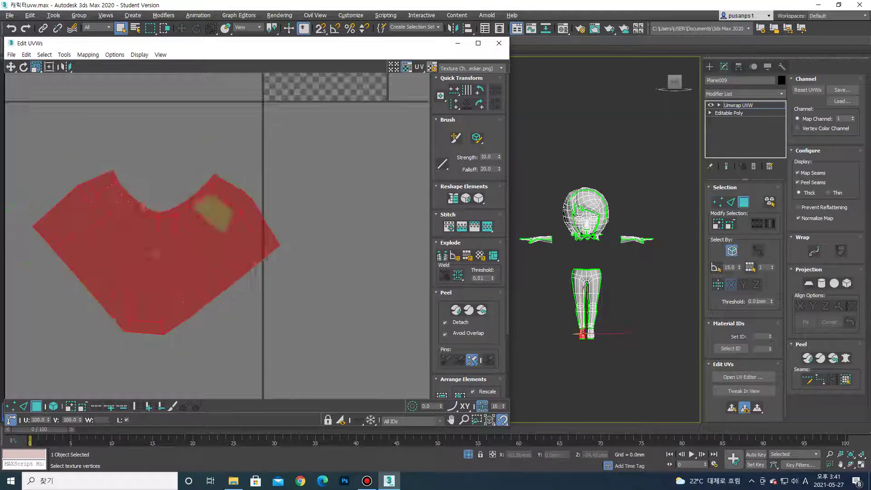
{"action": "scroll", "coordinate": [176, 150], "scroll_direction": "down", "scroll_amount": 5}
{"action": "middle_click_drag", "start_coordinate": [177, 149], "coordinate": [177, 204]}
{"action": "key", "text": "w"}
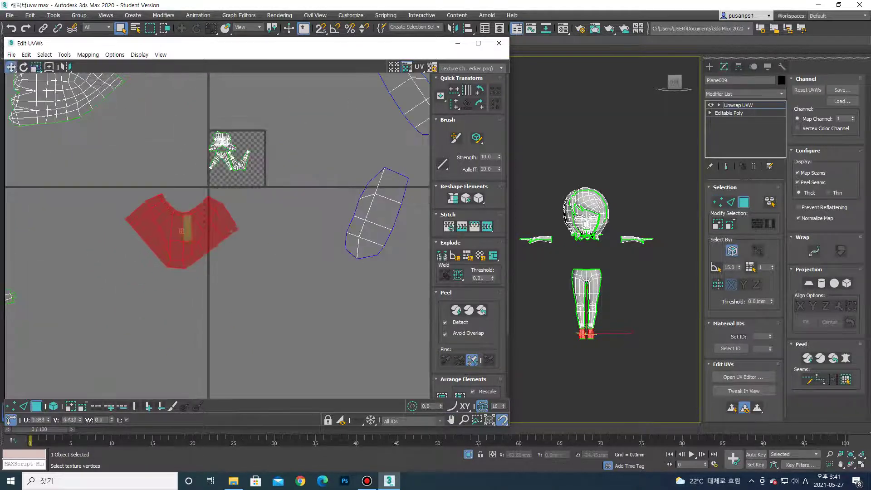
{"action": "key", "text": "r"}
{"action": "mouse_move", "coordinate": [182, 231]}
{"action": "left_mouse_down"}
{"action": "mouse_move", "coordinate": [227, 159]}
{"action": "mouse_move", "coordinate": [234, 172]}
{"action": "mouse_move", "coordinate": [184, 198]}
{"action": "left_mouse_up"}
Rotate the collar shell 180° so it sits upside down, then deselect it
{"action": "scroll", "coordinate": [233, 172], "scroll_direction": "up", "scroll_amount": 3}
{"action": "scroll", "coordinate": [239, 172], "scroll_direction": "up", "scroll_amount": 2}
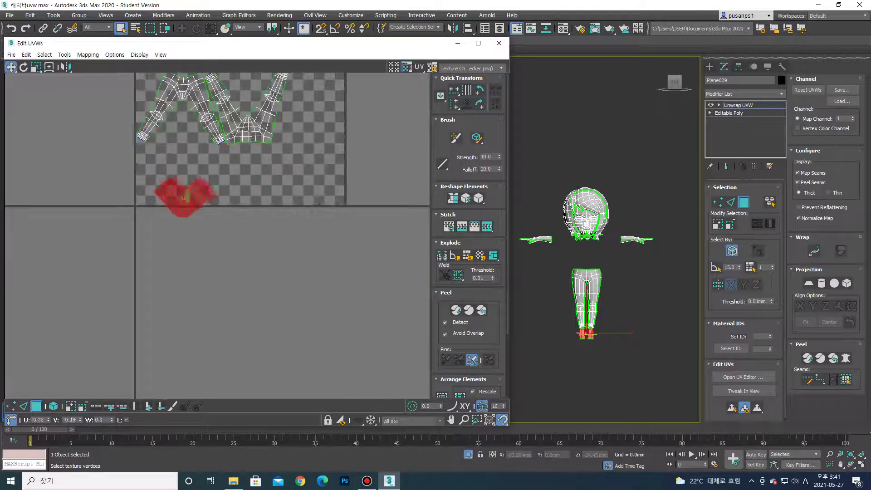
{"action": "scroll", "coordinate": [183, 199], "scroll_direction": "up", "scroll_amount": 2}
{"action": "key", "text": "e"}
{"action": "mouse_move", "coordinate": [182, 258]}
{"action": "left_mouse_down"}
{"action": "mouse_move", "coordinate": [169, 268]}
{"action": "mouse_move", "coordinate": [181, 136]}
{"action": "left_mouse_up"}
{"action": "key", "text": "w"}
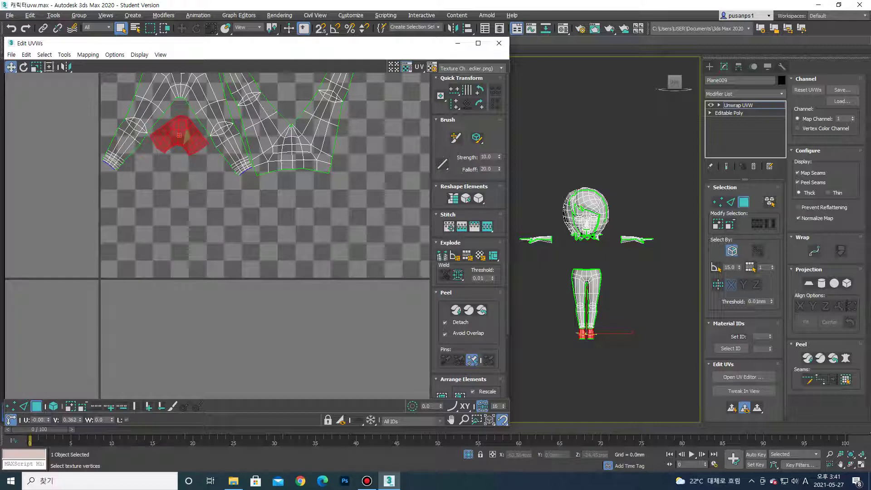
{"action": "left_click", "coordinate": [213, 218]}
Rotate the right strip shell to vertical
{"action": "scroll", "coordinate": [213, 218], "scroll_direction": "down", "scroll_amount": 4}
{"action": "scroll", "coordinate": [136, 181], "scroll_direction": "up", "scroll_amount": 2}
{"action": "scroll", "coordinate": [208, 227], "scroll_direction": "down", "scroll_amount": 4}
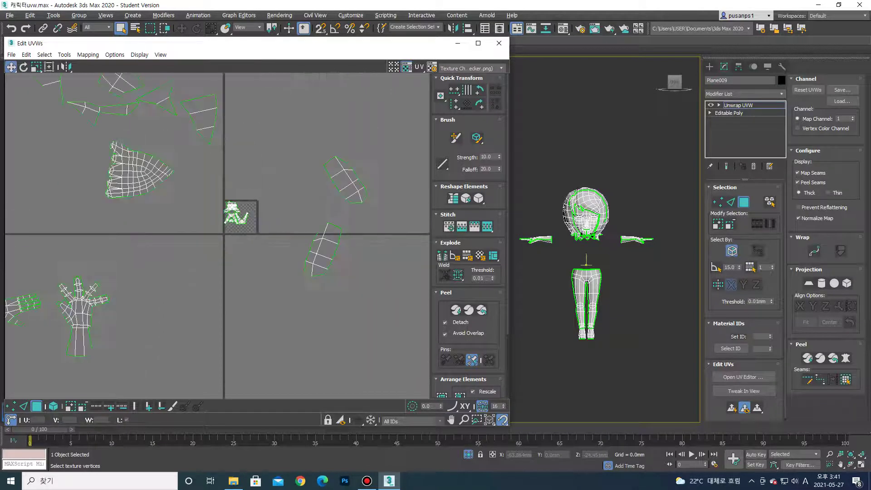
{"action": "left_click", "coordinate": [345, 179]}
{"action": "key", "text": "e"}
{"action": "left_click_drag", "start_coordinate": [345, 179], "coordinate": [217, 311]}
{"action": "key", "text": "w"}
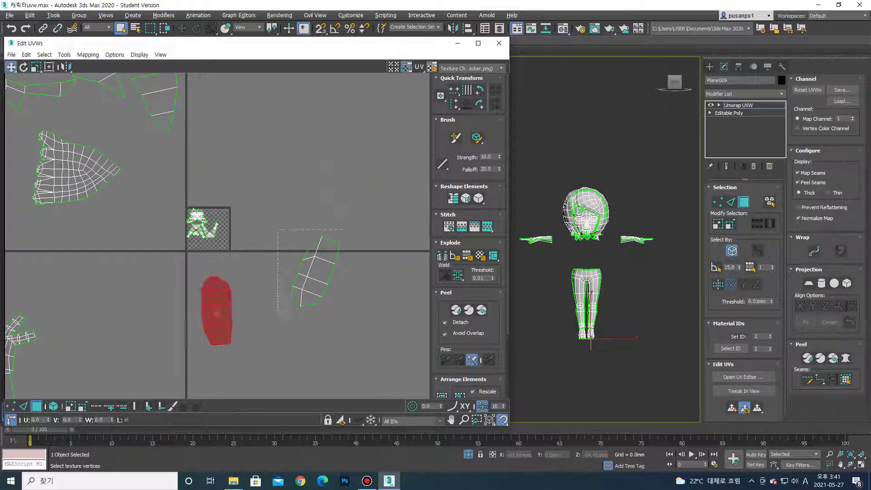
Rotate the tilted strip shell upright beside it and return to vertex selection
{"action": "left_click", "coordinate": [313, 272]}
{"action": "key", "text": "e"}
{"action": "mouse_move", "coordinate": [313, 272]}
{"action": "left_mouse_down"}
{"action": "mouse_move", "coordinate": [320, 266]}
{"action": "mouse_move", "coordinate": [251, 313]}
{"action": "left_mouse_up"}
{"action": "key", "text": "w"}
{"action": "key", "text": "1"}
{"action": "scroll", "coordinate": [213, 309], "scroll_direction": "up", "scroll_amount": 3}
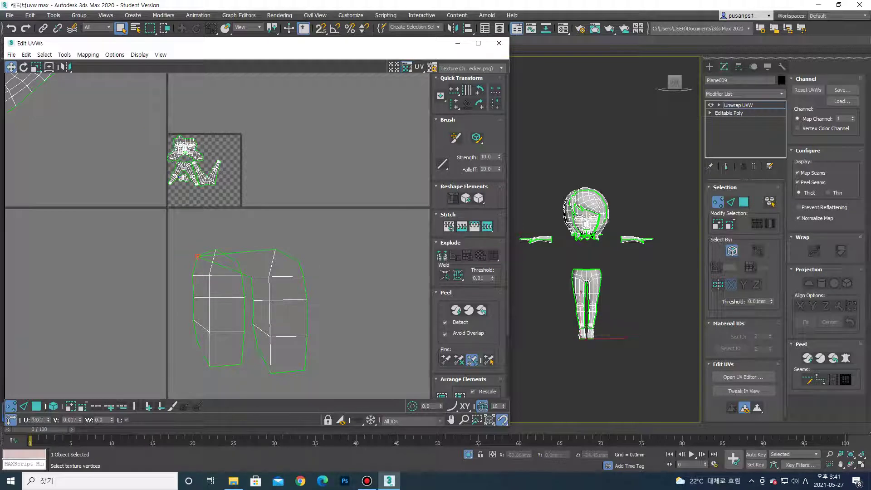
Drag the right strip's vertices onto the left strip's corners to close the gap
{"action": "left_click_drag", "start_coordinate": [274, 249], "coordinate": [216, 249]}
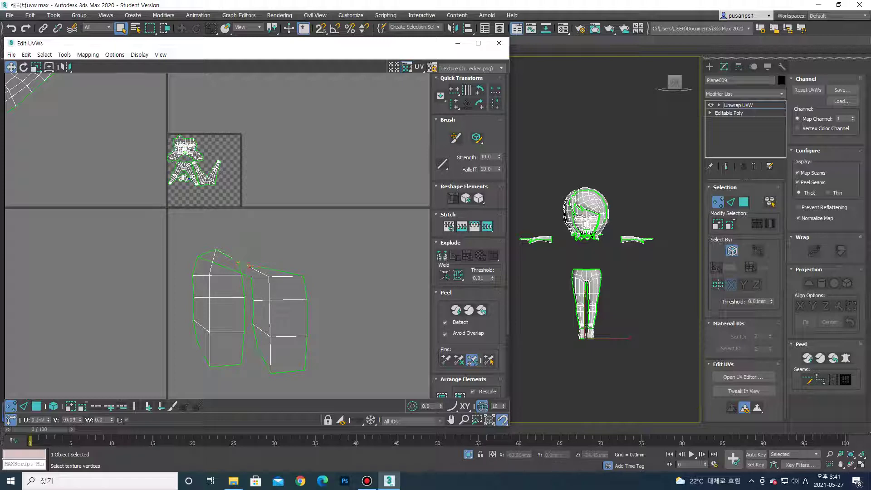
{"action": "mouse_move", "coordinate": [251, 279]}
{"action": "left_mouse_down"}
{"action": "mouse_move", "coordinate": [209, 275]}
{"action": "mouse_move", "coordinate": [242, 275]}
{"action": "mouse_move", "coordinate": [194, 297]}
{"action": "left_mouse_up"}
{"action": "left_click_drag", "start_coordinate": [265, 302], "coordinate": [209, 298]}
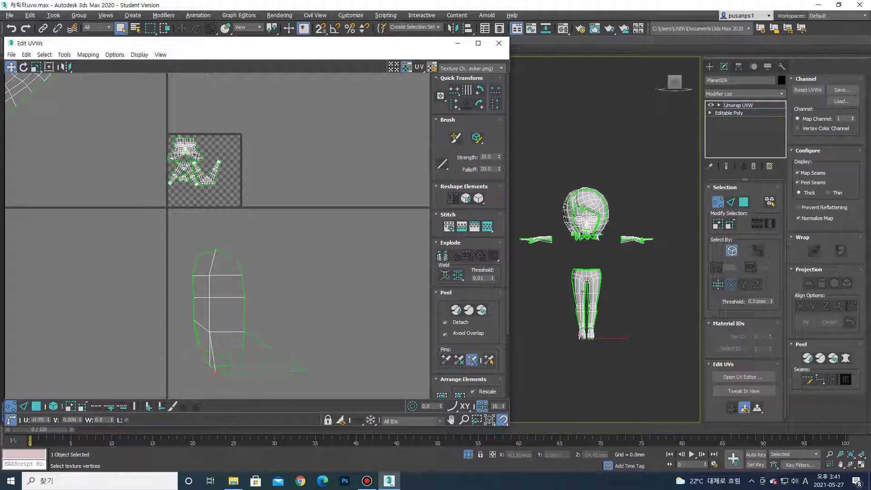
{"action": "scroll", "coordinate": [198, 345], "scroll_direction": "up", "scroll_amount": 3}
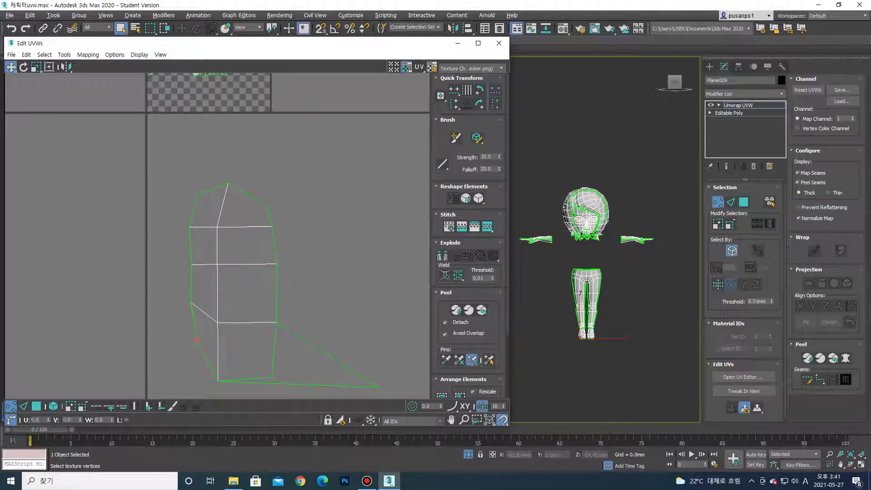
{"action": "scroll", "coordinate": [241, 292], "scroll_direction": "down", "scroll_amount": 3}
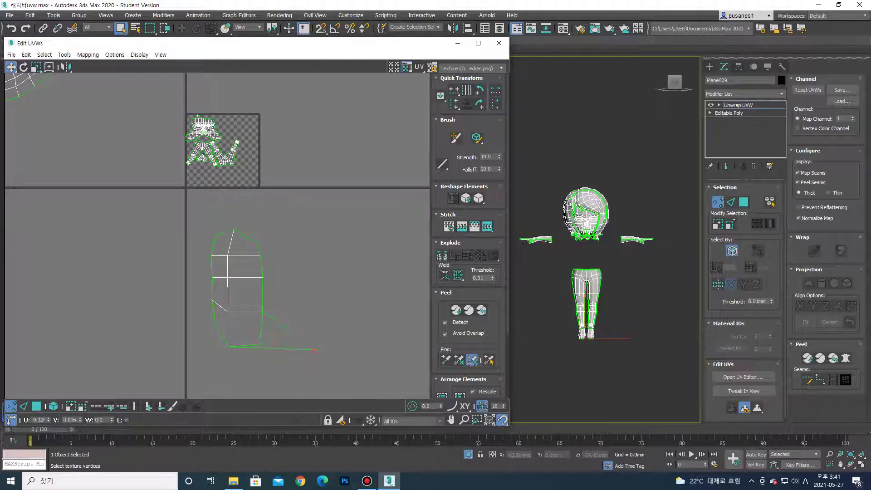
Move the joined strip shell to the checker layout's left edge
{"action": "key", "text": "3"}
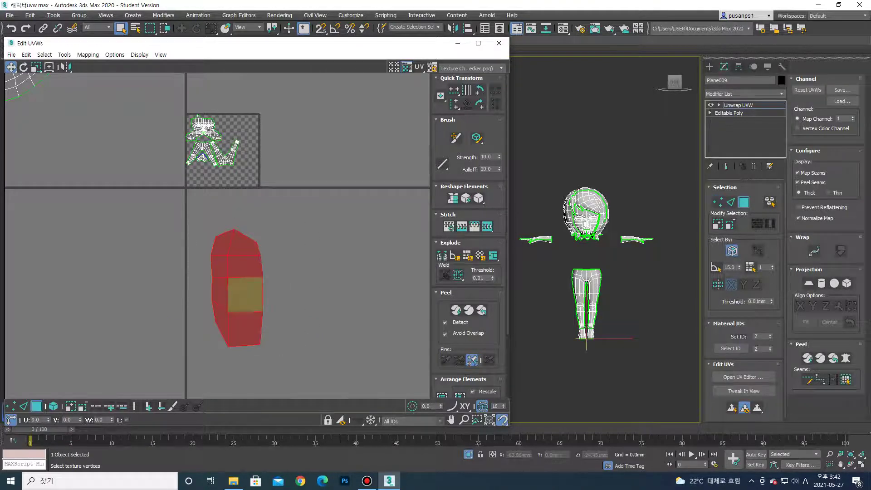
{"action": "left_click_drag", "start_coordinate": [246, 295], "coordinate": [215, 206]}
{"action": "scroll", "coordinate": [215, 206], "scroll_direction": "up", "scroll_amount": 2}
{"action": "scroll", "coordinate": [207, 221], "scroll_direction": "up", "scroll_amount": 1}
{"action": "scroll", "coordinate": [207, 221], "scroll_direction": "up", "scroll_amount": 1}
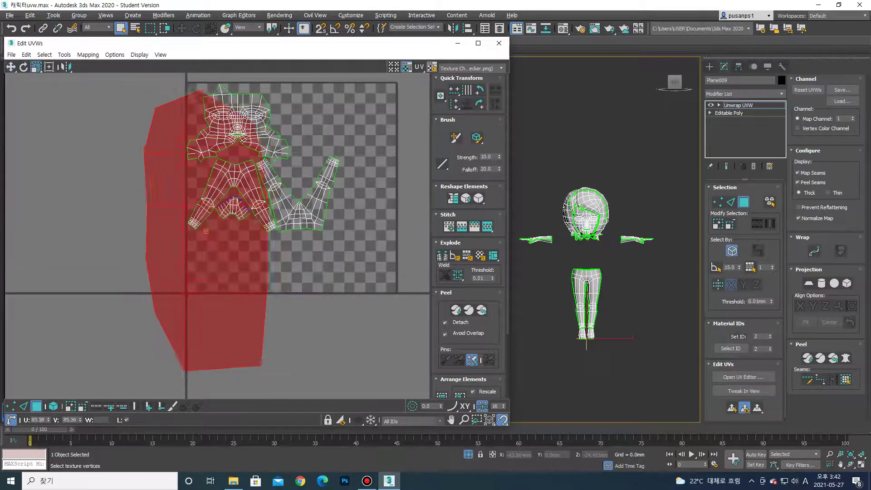
{"action": "scroll", "coordinate": [200, 222], "scroll_direction": "up", "scroll_amount": 1}
{"action": "scroll", "coordinate": [194, 221], "scroll_direction": "up", "scroll_amount": 1}
{"action": "scroll", "coordinate": [204, 229], "scroll_direction": "up", "scroll_amount": 2}
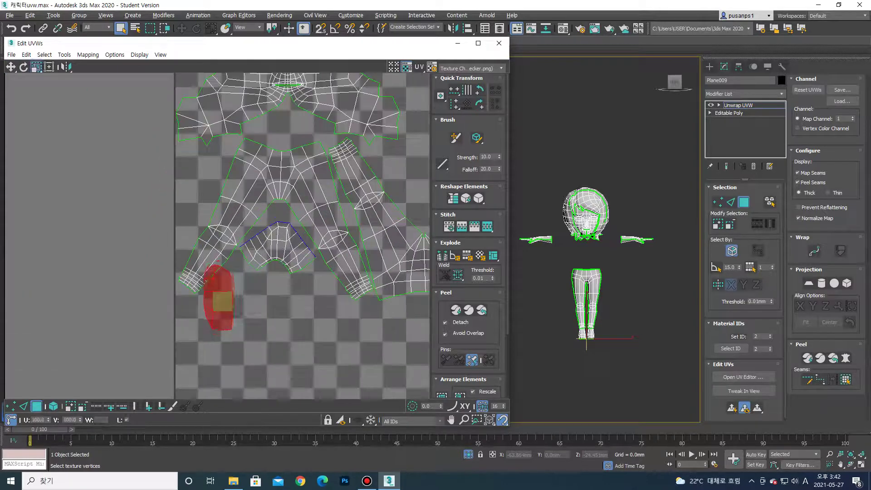
{"action": "left_click_drag", "start_coordinate": [218, 290], "coordinate": [201, 191]}
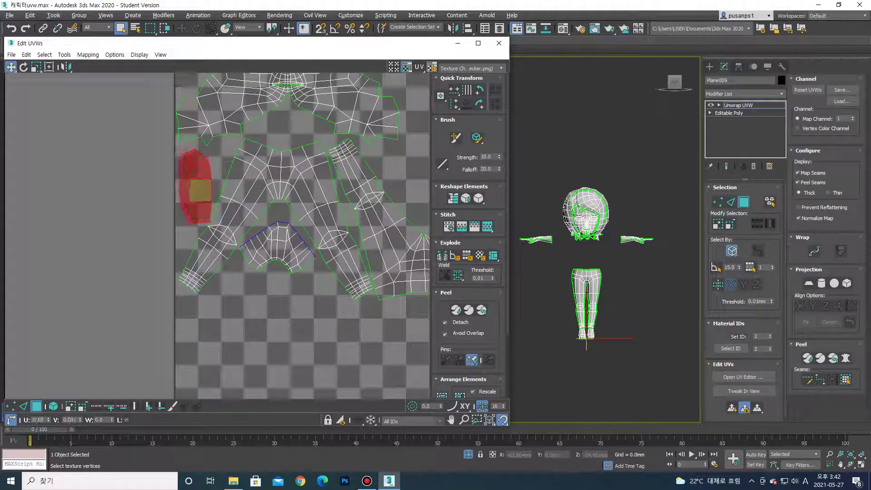
Select the fan-shaped skirt shell
{"action": "scroll", "coordinate": [227, 244], "scroll_direction": "down", "scroll_amount": 5}
{"action": "scroll", "coordinate": [226, 245], "scroll_direction": "down", "scroll_amount": 5}
{"action": "scroll", "coordinate": [227, 245], "scroll_direction": "down", "scroll_amount": 1}
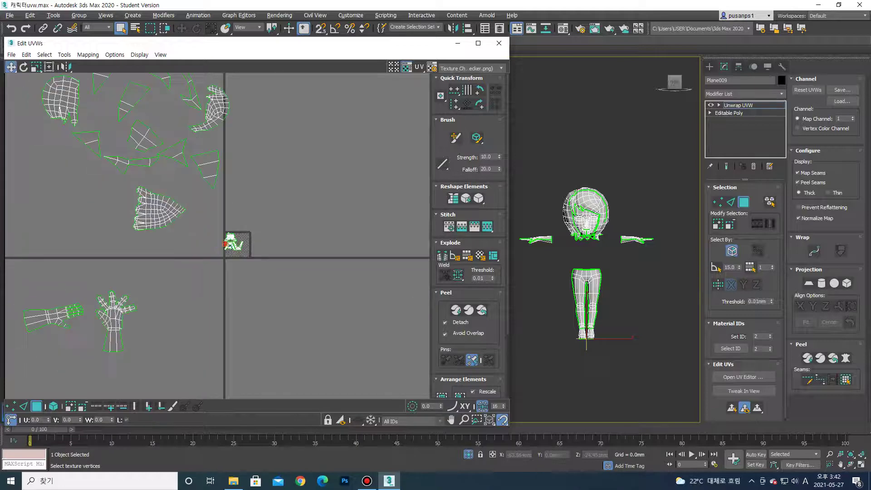
{"action": "left_click", "coordinate": [158, 208]}
{"action": "scroll", "coordinate": [136, 222], "scroll_direction": "up", "scroll_amount": 2}
Move the skirt shell onto the checker tile and adjust its placement
{"action": "mouse_move", "coordinate": [131, 222]}
{"action": "left_mouse_down"}
{"action": "mouse_move", "coordinate": [283, 272]}
{"action": "mouse_move", "coordinate": [272, 277]}
{"action": "left_mouse_up"}
{"action": "scroll", "coordinate": [274, 268], "scroll_direction": "up", "scroll_amount": 2}
{"action": "key", "text": "e"}
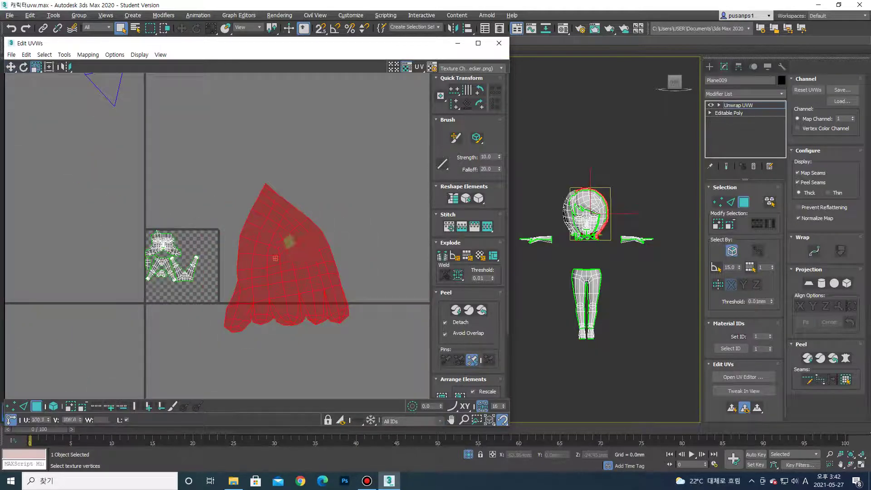
{"action": "left_click_drag", "start_coordinate": [289, 241], "coordinate": [281, 254]}
{"action": "scroll", "coordinate": [184, 270], "scroll_direction": "up", "scroll_amount": 2}
Move the leg shell lower and the face shell down-right inside the tile
{"action": "left_click", "coordinate": [204, 250]}
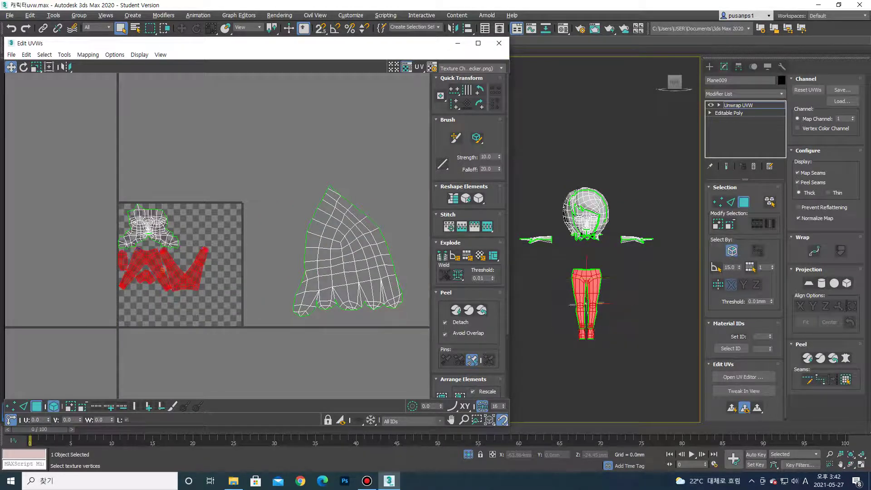
{"action": "left_click_drag", "start_coordinate": [174, 278], "coordinate": [176, 311]}
{"action": "left_click", "coordinate": [148, 226]}
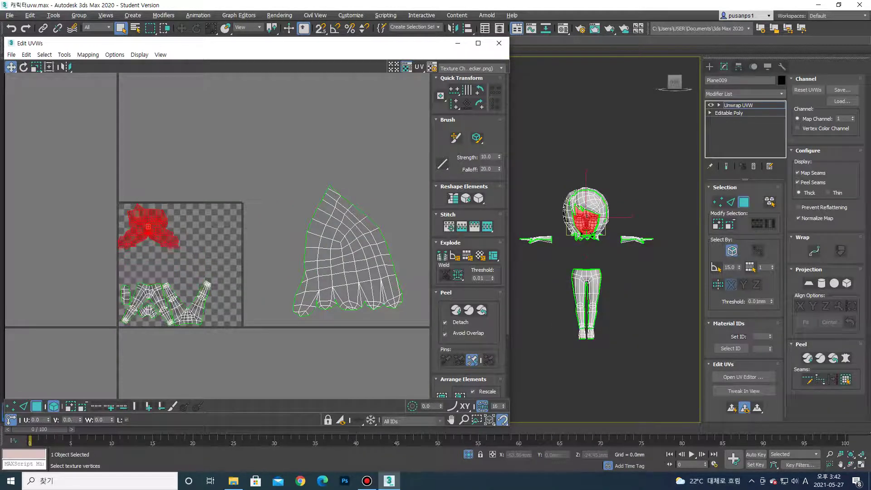
{"action": "left_click_drag", "start_coordinate": [149, 226], "coordinate": [160, 241]}
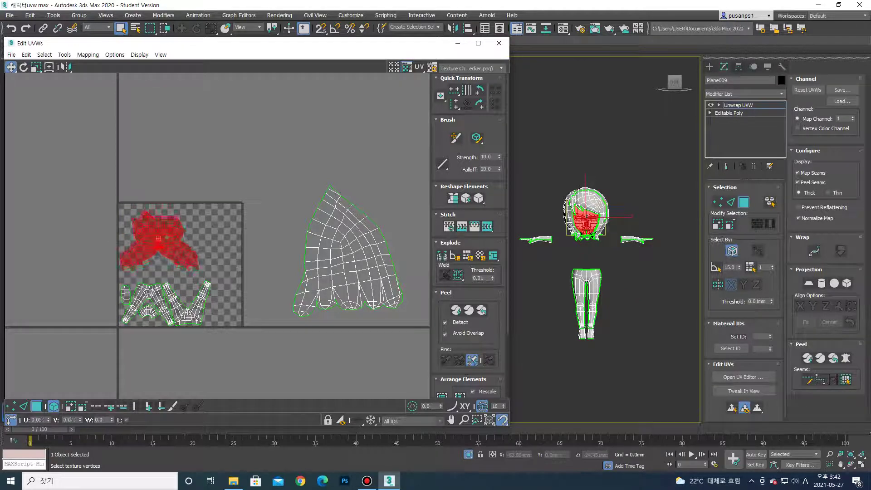
Move the large hair shell off the tile to the upper left
{"action": "left_click", "coordinate": [349, 254]}
{"action": "mouse_move", "coordinate": [350, 255]}
{"action": "left_mouse_down"}
{"action": "mouse_move", "coordinate": [254, 218]}
{"action": "mouse_move", "coordinate": [172, 238]}
{"action": "mouse_move", "coordinate": [170, 213]}
{"action": "mouse_move", "coordinate": [132, 195]}
{"action": "left_mouse_up"}
{"action": "scroll", "coordinate": [250, 197], "scroll_direction": "up", "scroll_amount": 3}
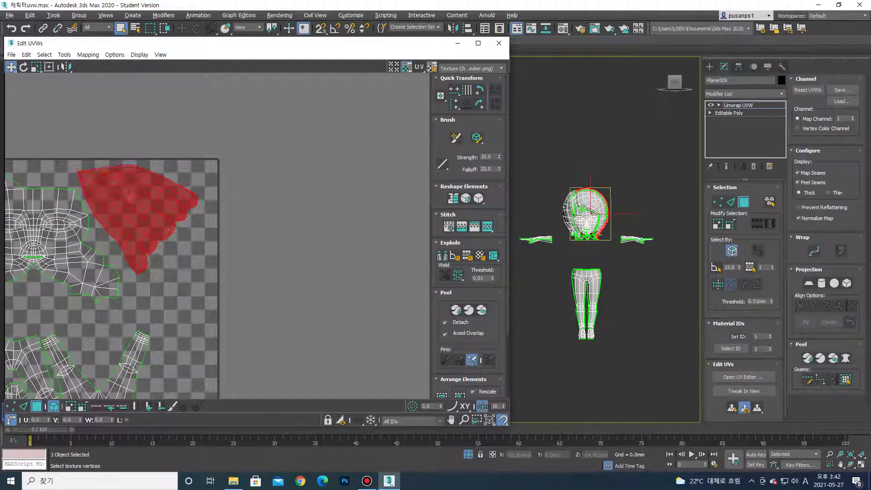
{"action": "scroll", "coordinate": [177, 224], "scroll_direction": "down", "scroll_amount": 10}
{"action": "middle_click_drag", "start_coordinate": [178, 225], "coordinate": [226, 341]}
{"action": "mouse_move", "coordinate": [227, 338]}
{"action": "left_mouse_down"}
{"action": "mouse_move", "coordinate": [178, 179]}
{"action": "mouse_move", "coordinate": [227, 300]}
{"action": "left_mouse_up"}
{"action": "scroll", "coordinate": [245, 290], "scroll_direction": "up", "scroll_amount": 3}
{"action": "scroll", "coordinate": [245, 282], "scroll_direction": "up", "scroll_amount": 3}
Rotate the hair shell about 38° and bring it over the checker tile
{"action": "key", "text": "e"}
{"action": "mouse_move", "coordinate": [247, 254]}
{"action": "left_mouse_down"}
{"action": "mouse_move", "coordinate": [240, 273]}
{"action": "mouse_move", "coordinate": [229, 268]}
{"action": "left_mouse_up"}
{"action": "key", "text": "w"}
{"action": "scroll", "coordinate": [229, 269], "scroll_direction": "up", "scroll_amount": 3}
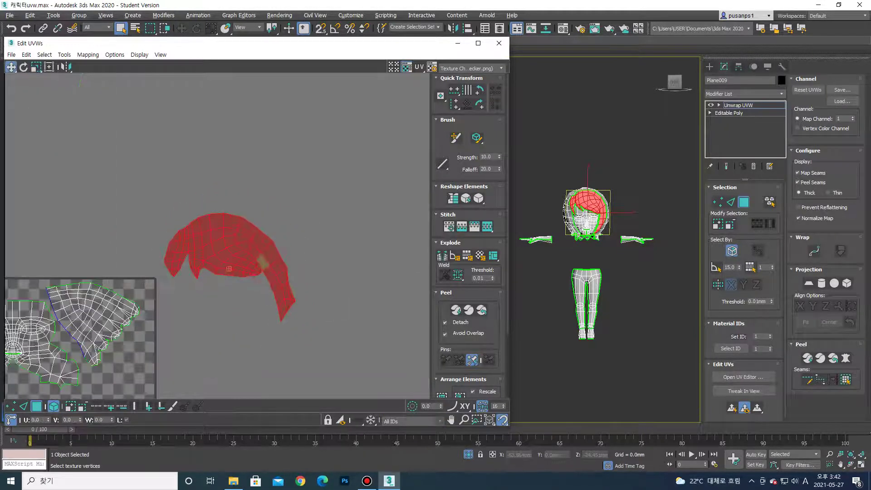
{"action": "middle_click_drag", "start_coordinate": [229, 269], "coordinate": [181, 317]}
{"action": "scroll", "coordinate": [182, 317], "scroll_direction": "up", "scroll_amount": 3}
Rotate the hair shell about -88°, fine-tune it, and set it on the tile's right side
{"action": "key", "text": "e"}
{"action": "mouse_move", "coordinate": [290, 213]}
{"action": "left_mouse_down"}
{"action": "mouse_move", "coordinate": [274, 250]}
{"action": "mouse_move", "coordinate": [214, 261]}
{"action": "mouse_move", "coordinate": [235, 313]}
{"action": "left_mouse_up"}
{"action": "scroll", "coordinate": [273, 249], "scroll_direction": "up", "scroll_amount": 1}
{"action": "key", "text": "r"}
{"action": "key", "text": "e"}
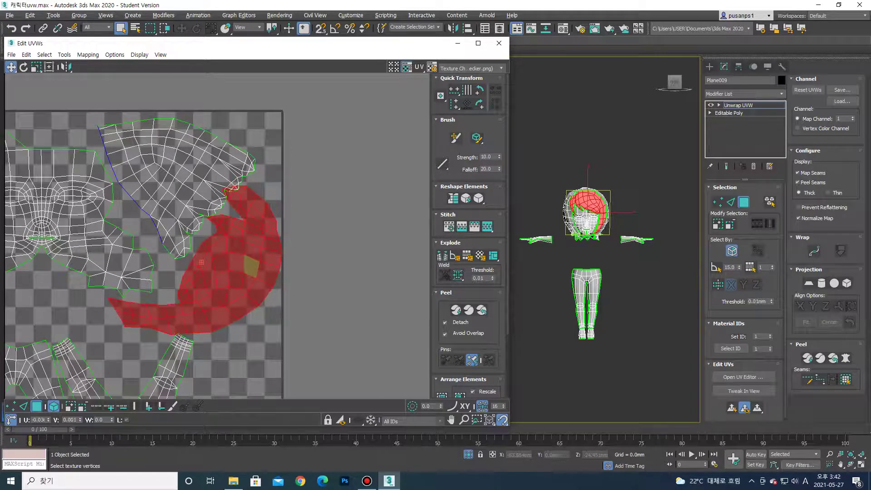
{"action": "middle_click_drag", "start_coordinate": [234, 314], "coordinate": [240, 297]}
{"action": "scroll", "coordinate": [281, 236], "scroll_direction": "down", "scroll_amount": 2}
{"action": "key", "text": "w"}
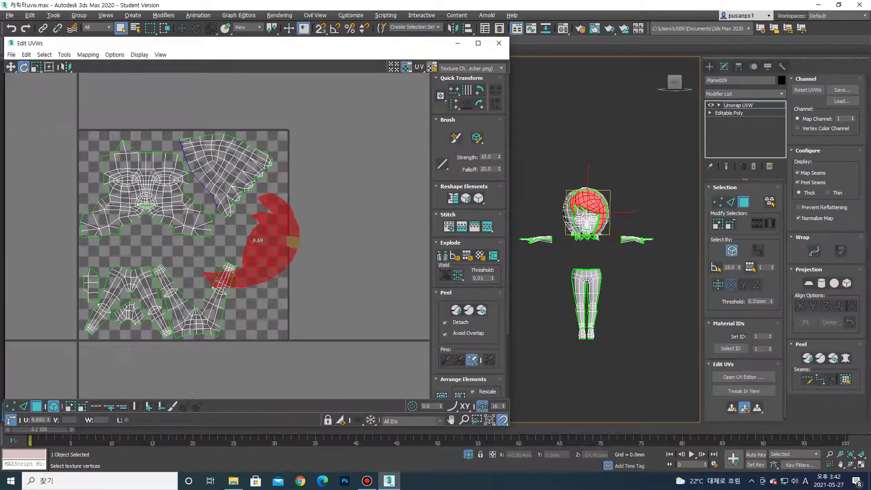
{"action": "left_click_drag", "start_coordinate": [277, 217], "coordinate": [261, 272]}
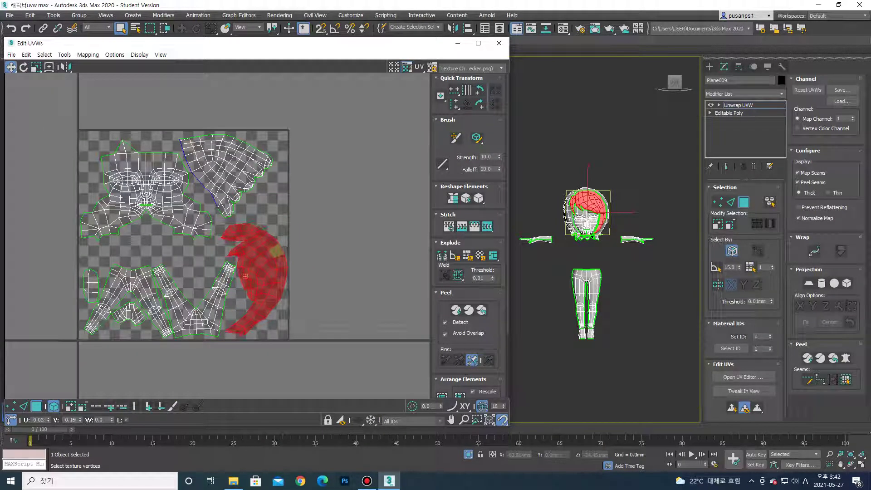
Reposition the face shell within the tile and move the hair shell left outside it
{"action": "scroll", "coordinate": [251, 244], "scroll_direction": "down", "scroll_amount": 5}
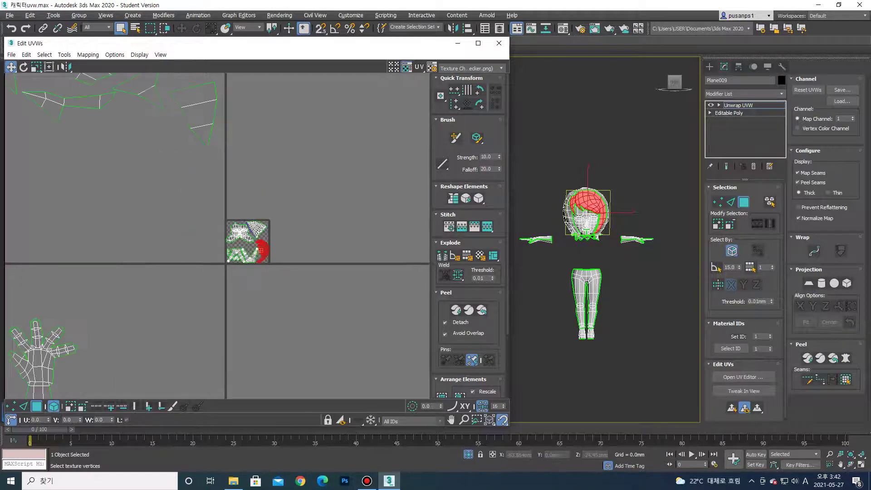
{"action": "left_click_drag", "start_coordinate": [163, 168], "coordinate": [261, 234]}
{"action": "scroll", "coordinate": [327, 295], "scroll_direction": "up", "scroll_amount": 5}
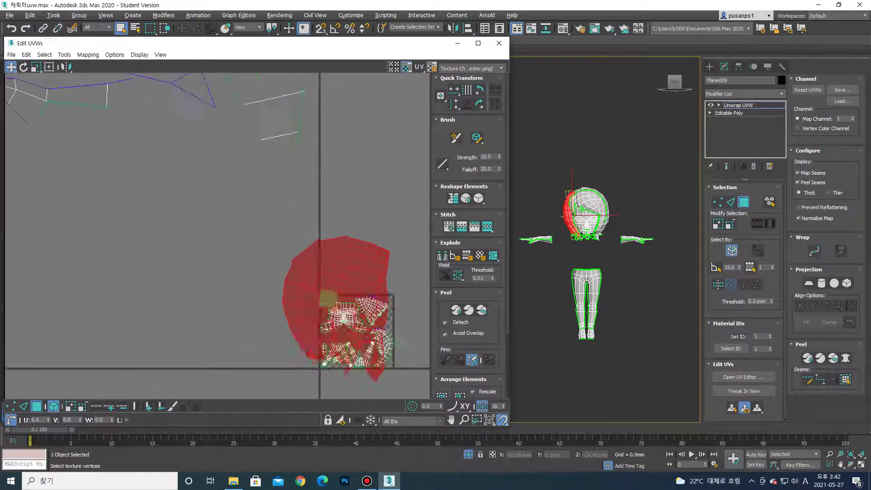
{"action": "key", "text": "r"}
{"action": "scroll", "coordinate": [318, 272], "scroll_direction": "up", "scroll_amount": 3}
{"action": "key", "text": "w"}
{"action": "left_click_drag", "start_coordinate": [286, 204], "coordinate": [150, 236]}
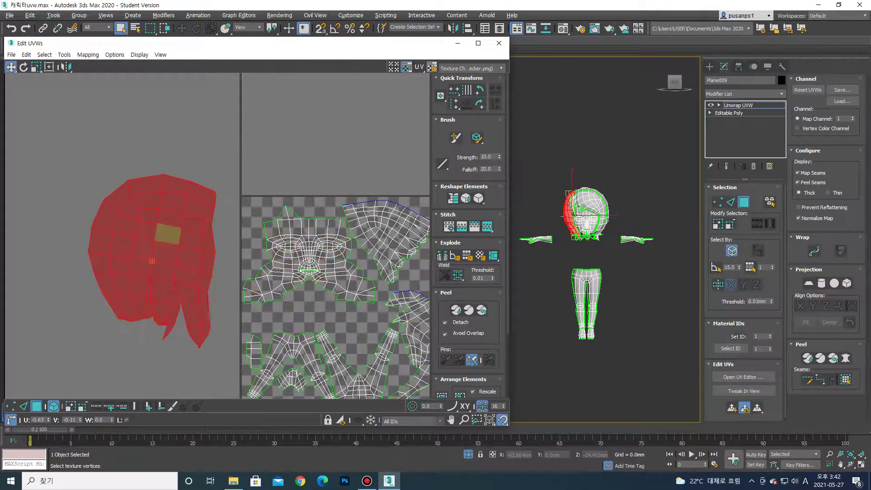
Shrink the face shell to about 89.5 percent
{"action": "left_click", "coordinate": [308, 256]}
{"action": "key", "text": "r"}
{"action": "left_click_drag", "start_coordinate": [309, 257], "coordinate": [306, 245]}
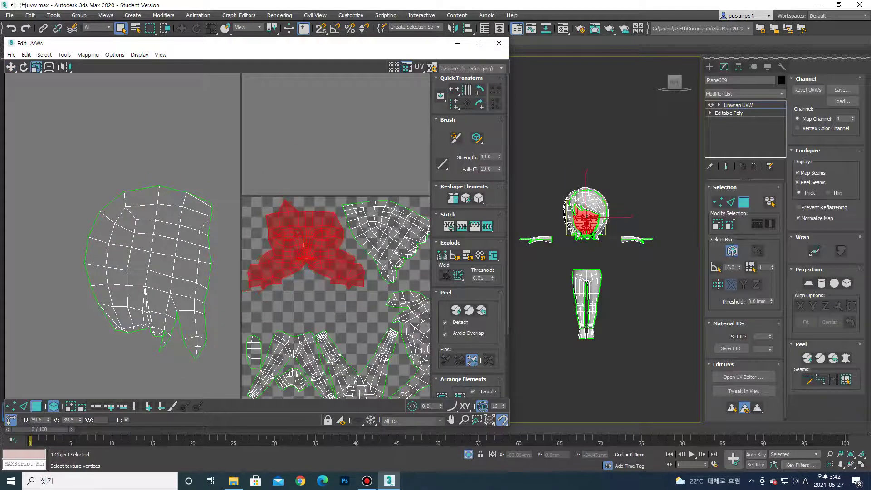
{"action": "scroll", "coordinate": [300, 245], "scroll_direction": "down", "scroll_amount": 2}
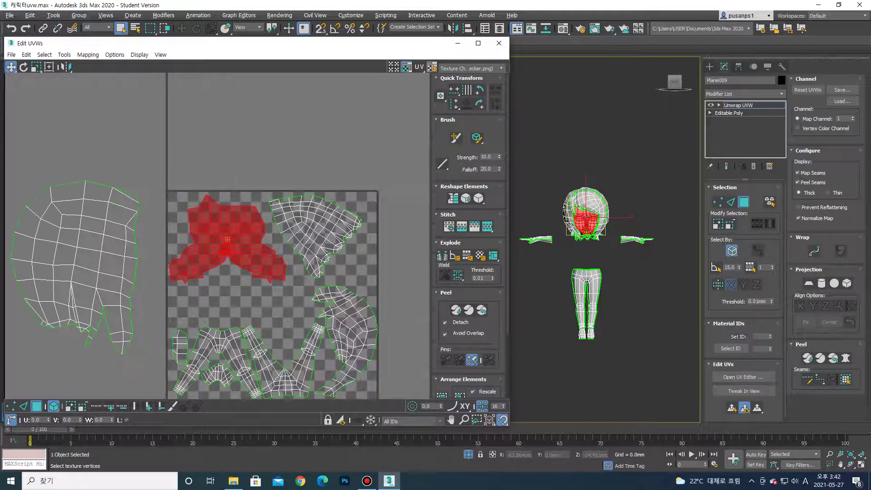
Rotate the hair shell about -46°, rescale it and move it to a new spot
{"action": "left_click", "coordinate": [336, 227]}
{"action": "key", "text": "e"}
{"action": "mouse_move", "coordinate": [337, 229]}
{"action": "left_mouse_down"}
{"action": "mouse_move", "coordinate": [334, 236]}
{"action": "mouse_move", "coordinate": [349, 240]}
{"action": "mouse_move", "coordinate": [335, 248]}
{"action": "mouse_move", "coordinate": [331, 235]}
{"action": "mouse_move", "coordinate": [177, 254]}
{"action": "mouse_move", "coordinate": [276, 236]}
{"action": "mouse_move", "coordinate": [297, 272]}
{"action": "left_mouse_up"}
{"action": "key", "text": "r"}
{"action": "key", "text": "e"}
{"action": "key", "text": "r"}
{"action": "scroll", "coordinate": [330, 248], "scroll_direction": "down", "scroll_amount": 3}
{"action": "key", "text": "r"}
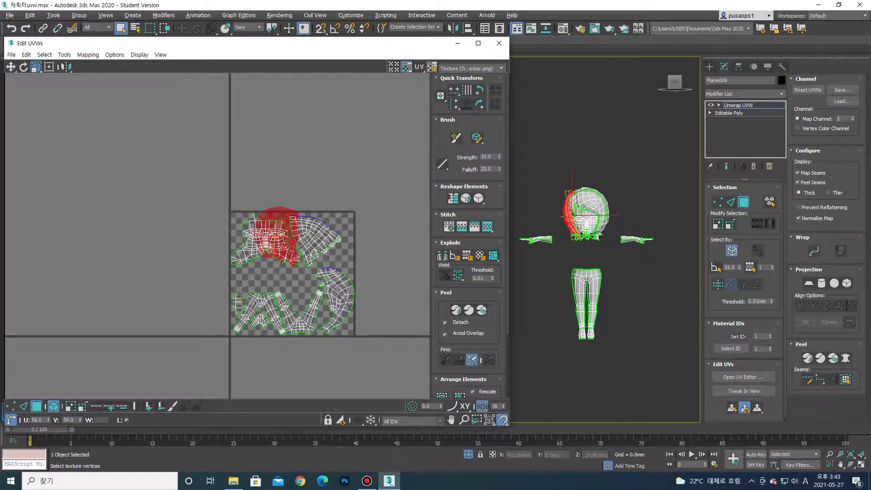
{"action": "scroll", "coordinate": [284, 243], "scroll_direction": "up", "scroll_amount": 2}
{"action": "key", "text": "w"}
{"action": "mouse_move", "coordinate": [284, 243]}
{"action": "left_mouse_down"}
{"action": "mouse_move", "coordinate": [277, 250]}
{"action": "mouse_move", "coordinate": [327, 287]}
{"action": "mouse_move", "coordinate": [297, 293]}
{"action": "mouse_move", "coordinate": [355, 262]}
{"action": "mouse_move", "coordinate": [251, 282]}
{"action": "mouse_move", "coordinate": [140, 320]}
{"action": "mouse_move", "coordinate": [422, 245]}
{"action": "left_mouse_up"}
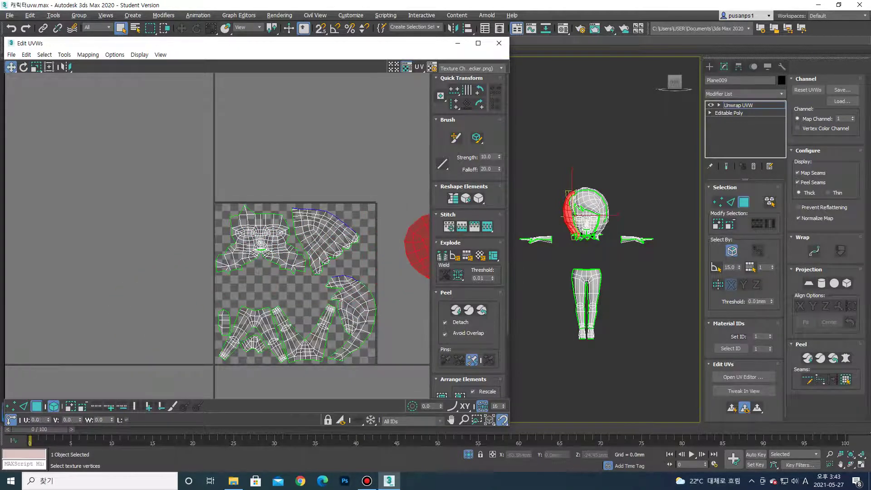
Rotate the half-moon hair shell to about 115 degrees
{"action": "left_click", "coordinate": [351, 317]}
{"action": "mouse_move", "coordinate": [350, 317]}
{"action": "left_mouse_down"}
{"action": "mouse_move", "coordinate": [241, 294]}
{"action": "mouse_move", "coordinate": [249, 294]}
{"action": "left_mouse_up"}
{"action": "scroll", "coordinate": [252, 295], "scroll_direction": "up", "scroll_amount": 3}
{"action": "key", "text": "e"}
{"action": "scroll", "coordinate": [249, 294], "scroll_direction": "up", "scroll_amount": 3}
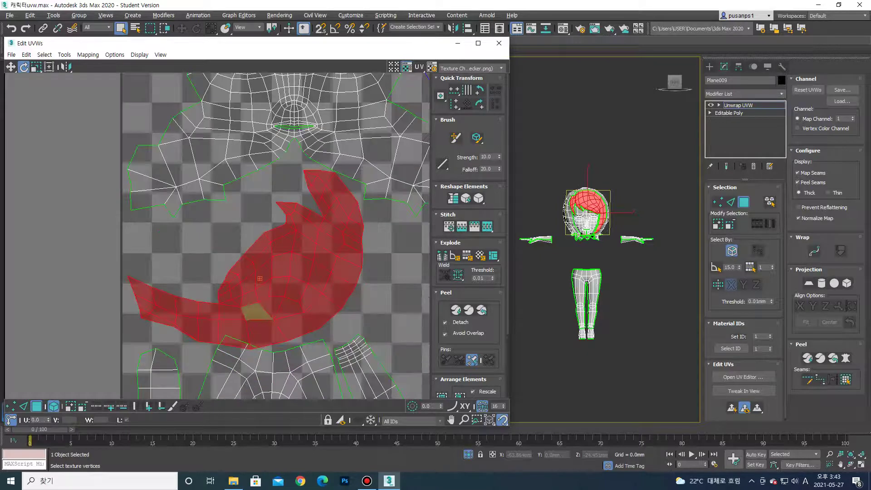
{"action": "mouse_move", "coordinate": [248, 294]}
{"action": "left_mouse_down"}
{"action": "mouse_move", "coordinate": [258, 278]}
{"action": "mouse_move", "coordinate": [281, 276]}
{"action": "left_mouse_up"}
{"action": "key", "text": "w"}
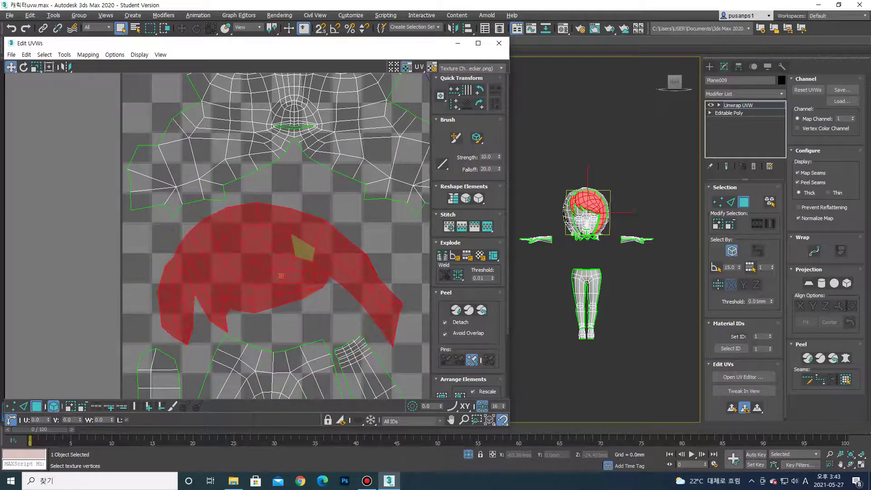
Move the hair shell to the right
{"action": "scroll", "coordinate": [227, 262], "scroll_direction": "down", "scroll_amount": 2}
{"action": "scroll", "coordinate": [227, 262], "scroll_direction": "down", "scroll_amount": 2}
{"action": "scroll", "coordinate": [227, 262], "scroll_direction": "down", "scroll_amount": 2}
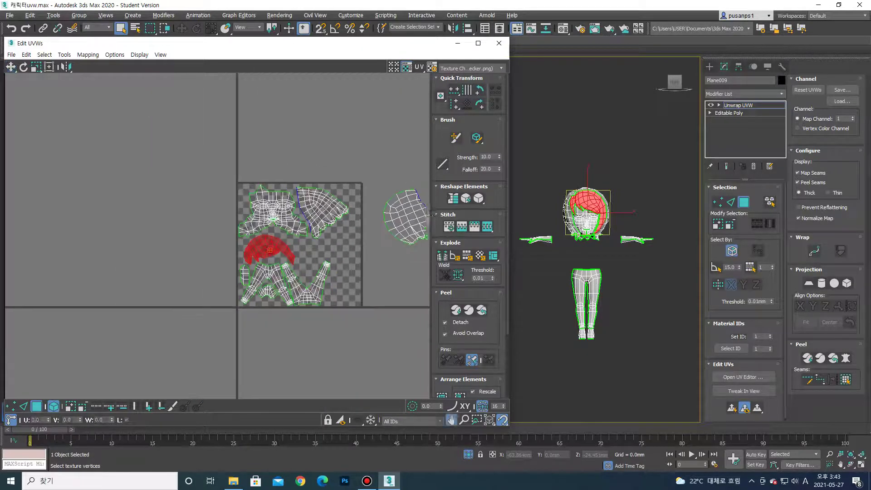
{"action": "scroll", "coordinate": [227, 263], "scroll_direction": "down", "scroll_amount": 1}
{"action": "mouse_move", "coordinate": [241, 265]}
{"action": "left_mouse_down"}
{"action": "mouse_move", "coordinate": [319, 275]}
{"action": "mouse_move", "coordinate": [298, 291]}
{"action": "left_mouse_up"}
{"action": "scroll", "coordinate": [318, 278], "scroll_direction": "up", "scroll_amount": 2}
{"action": "key", "text": "e"}
{"action": "key", "text": "e"}
{"action": "scroll", "coordinate": [313, 284], "scroll_direction": "up", "scroll_amount": 2}
{"action": "scroll", "coordinate": [332, 289], "scroll_direction": "down", "scroll_amount": 3}
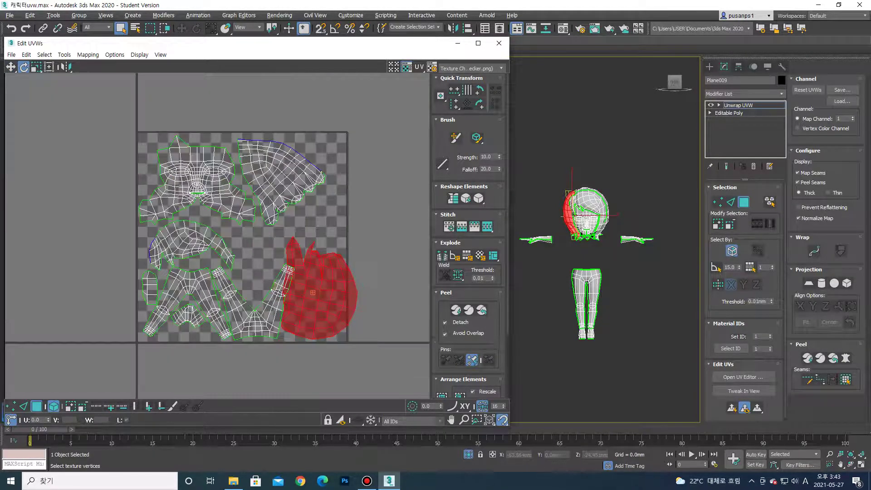
Move the leg shell below the tile and shift the head shell slightly left
{"action": "left_click_drag", "start_coordinate": [254, 309], "coordinate": [163, 391]}
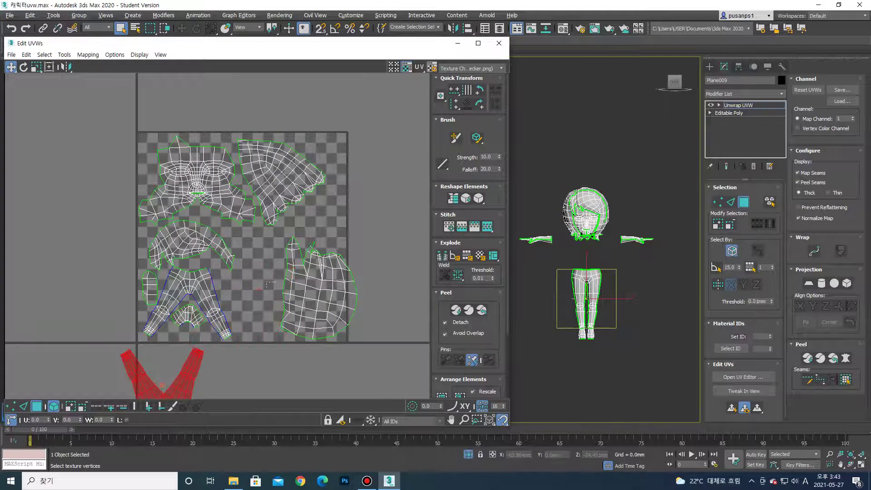
{"action": "mouse_move", "coordinate": [313, 295]}
{"action": "left_mouse_down"}
{"action": "mouse_move", "coordinate": [273, 289]}
{"action": "mouse_move", "coordinate": [321, 243]}
{"action": "mouse_move", "coordinate": [336, 214]}
{"action": "mouse_move", "coordinate": [333, 233]}
{"action": "mouse_move", "coordinate": [340, 229]}
{"action": "mouse_move", "coordinate": [292, 201]}
{"action": "left_mouse_up"}
{"action": "key", "text": "e"}
{"action": "key", "text": "r"}
{"action": "left_click", "coordinate": [299, 175], "text": "ctrl"}
{"action": "key", "text": "w"}
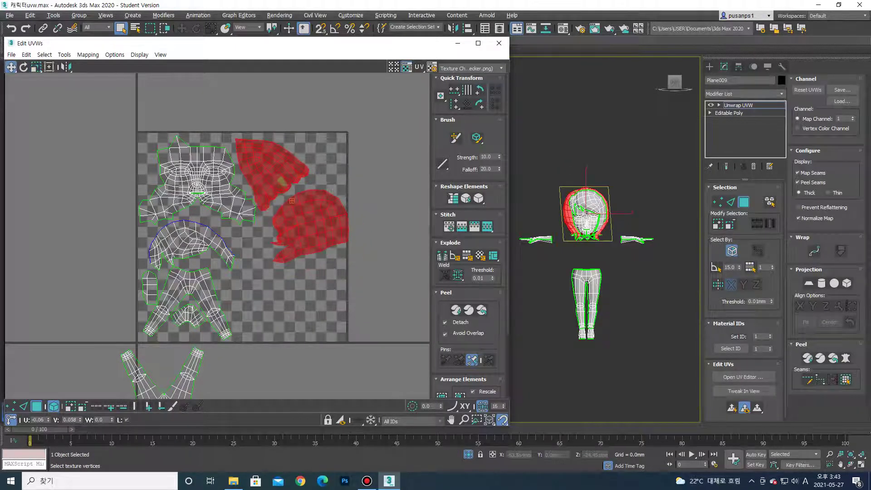
Rotate the hood shell about 70 degrees and a little further
{"action": "left_click", "coordinate": [330, 236]}
{"action": "scroll", "coordinate": [319, 215], "scroll_direction": "up", "scroll_amount": 3}
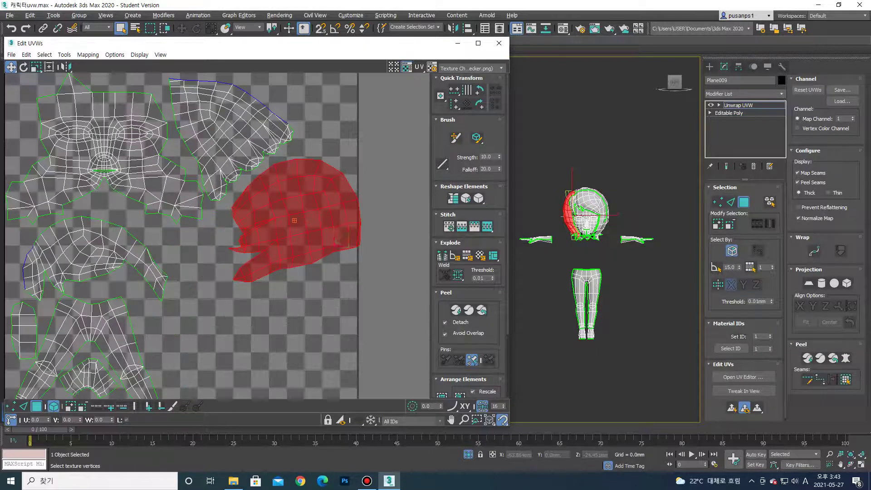
{"action": "key", "text": "e"}
{"action": "mouse_move", "coordinate": [320, 215]}
{"action": "left_mouse_down"}
{"action": "mouse_move", "coordinate": [293, 219]}
{"action": "mouse_move", "coordinate": [300, 222]}
{"action": "left_mouse_up"}
{"action": "middle_click_drag", "start_coordinate": [299, 222], "coordinate": [309, 254]}
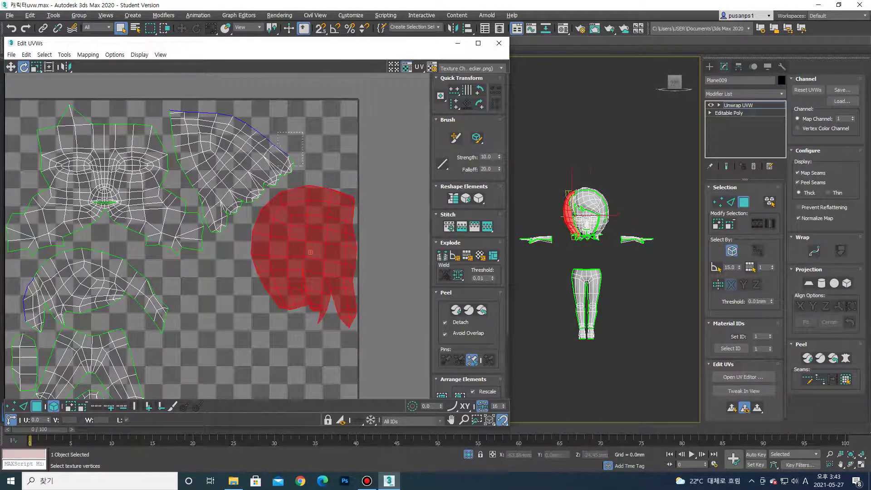
Move the V-shaped shell from below the tile into its lower right
{"action": "left_click_drag", "start_coordinate": [303, 165], "coordinate": [278, 132]}
{"action": "scroll", "coordinate": [303, 146], "scroll_direction": "down", "scroll_amount": 4}
{"action": "key", "text": "w"}
{"action": "left_click", "coordinate": [196, 317]}
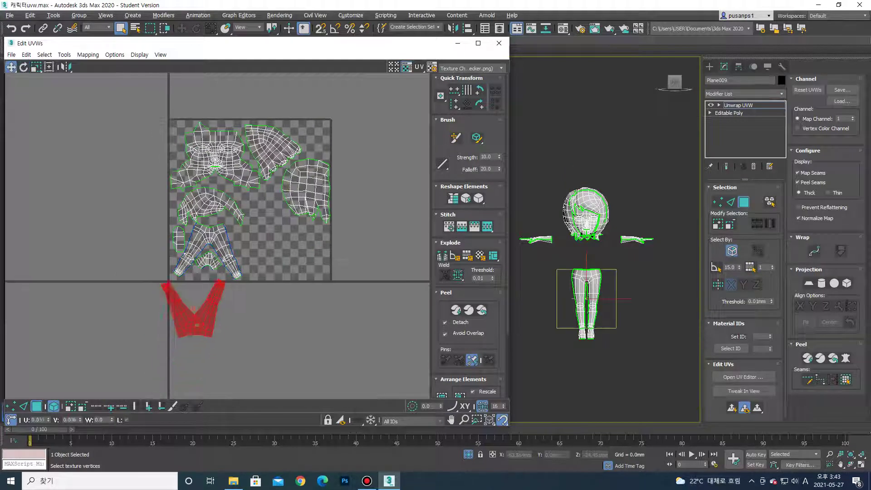
{"action": "left_click_drag", "start_coordinate": [193, 310], "coordinate": [260, 250]}
Select all shells, zoom out to show them, and move one stray triangle shell
{"action": "key", "text": "ctrl+d"}
{"action": "scroll", "coordinate": [242, 271], "scroll_direction": "down", "scroll_amount": 3}
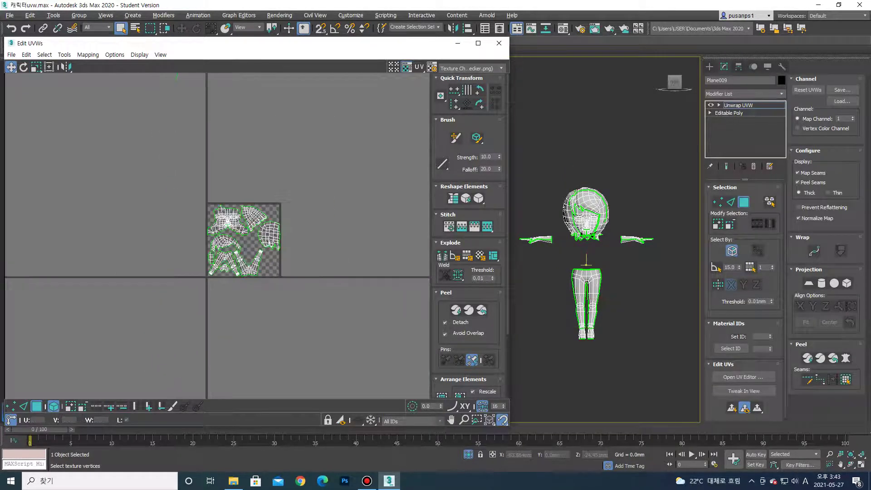
{"action": "key", "text": "ctrl+a"}
{"action": "scroll", "coordinate": [247, 272], "scroll_direction": "down", "scroll_amount": 3}
{"action": "middle_click_drag", "start_coordinate": [247, 282], "coordinate": [247, 261]}
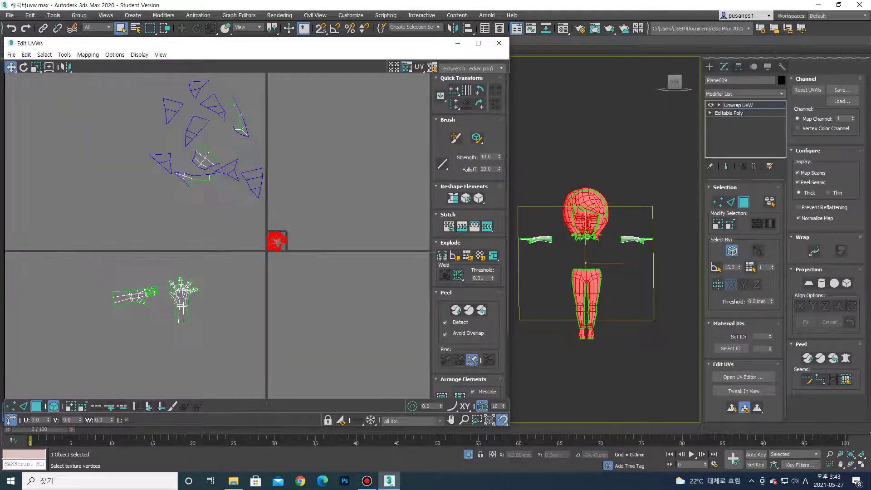
{"action": "scroll", "coordinate": [186, 194], "scroll_direction": "up", "scroll_amount": 3}
{"action": "left_click", "coordinate": [261, 225]}
{"action": "scroll", "coordinate": [261, 224], "scroll_direction": "up", "scroll_amount": 2}
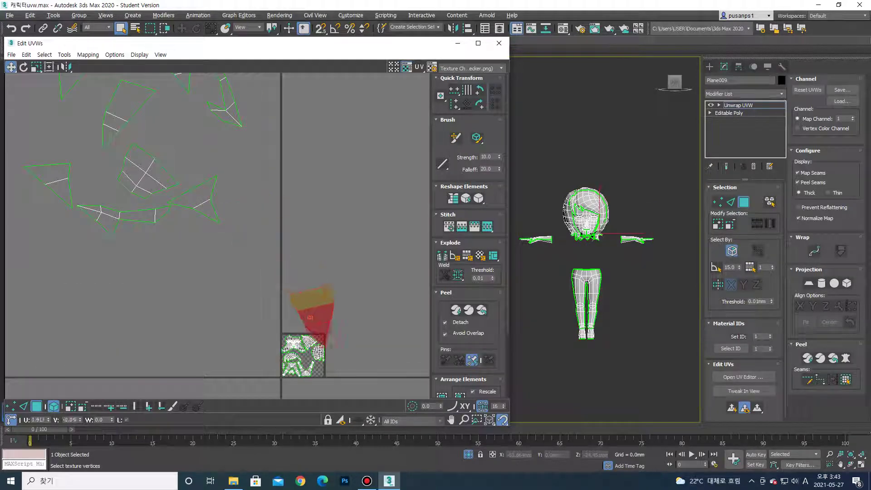
{"action": "left_click_drag", "start_coordinate": [252, 224], "coordinate": [282, 233]}
{"action": "scroll", "coordinate": [254, 208], "scroll_direction": "down", "scroll_amount": 2}
Marquee-select the small triangle shells and scale them down into a tight cluster
{"action": "mouse_move", "coordinate": [128, 119]}
{"action": "left_mouse_down"}
{"action": "mouse_move", "coordinate": [261, 229]}
{"action": "mouse_move", "coordinate": [295, 204]}
{"action": "left_mouse_up"}
{"action": "left_click", "coordinate": [37, 67]}
{"action": "scroll", "coordinate": [325, 272], "scroll_direction": "up", "scroll_amount": 2}
{"action": "left_click_drag", "start_coordinate": [254, 225], "coordinate": [213, 222]}
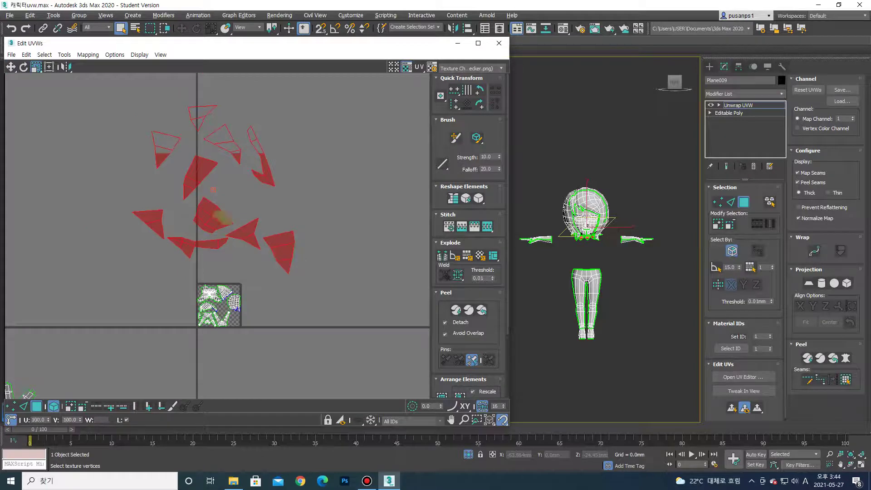
{"action": "scroll", "coordinate": [212, 223], "scroll_direction": "up", "scroll_amount": 2}
Move the triangle cluster beside the tile's top edge, then shift the small pieces right
{"action": "key", "text": "w"}
{"action": "scroll", "coordinate": [211, 197], "scroll_direction": "up", "scroll_amount": 1}
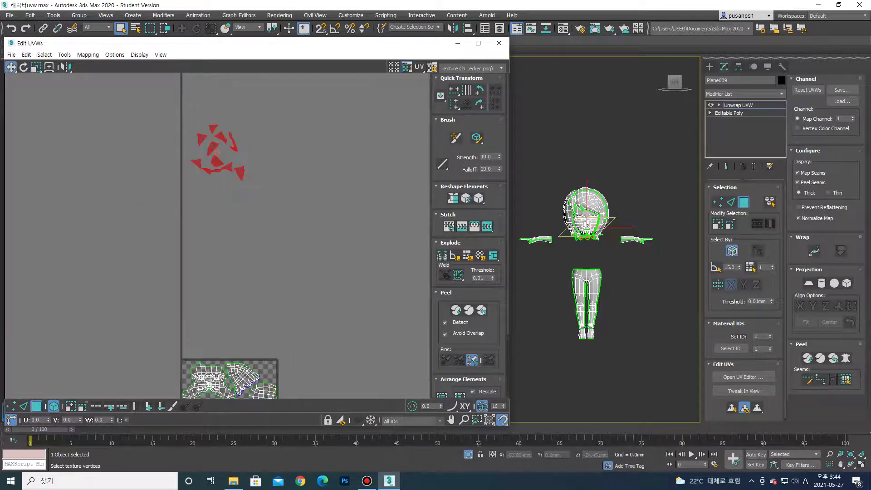
{"action": "left_click_drag", "start_coordinate": [217, 153], "coordinate": [282, 348]}
{"action": "scroll", "coordinate": [282, 348], "scroll_direction": "up", "scroll_amount": 2}
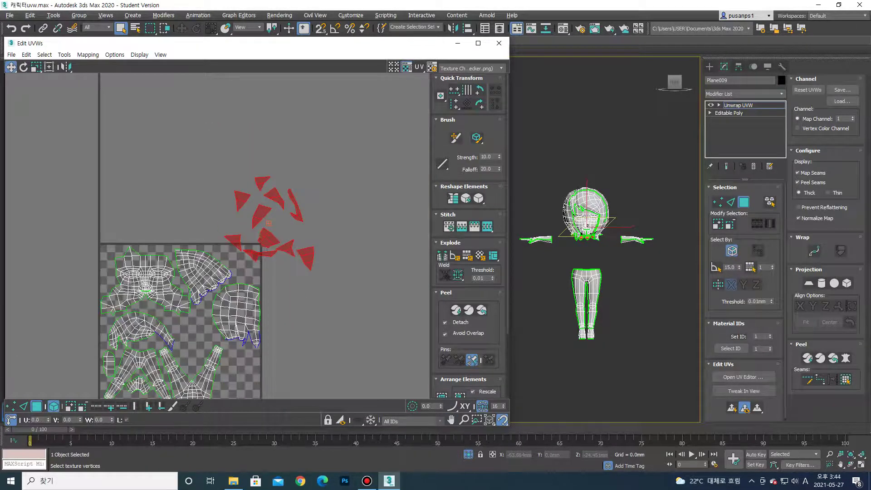
{"action": "scroll", "coordinate": [228, 272], "scroll_direction": "up", "scroll_amount": 1}
{"action": "scroll", "coordinate": [290, 163], "scroll_direction": "up", "scroll_amount": 2}
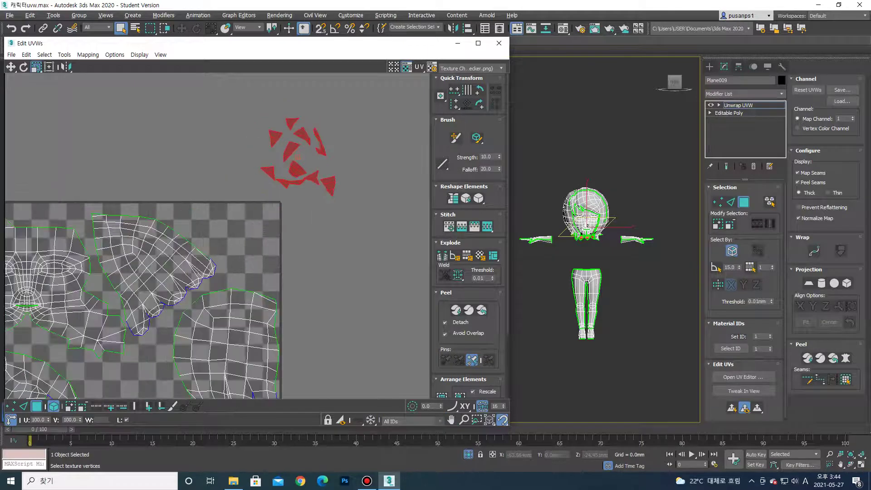
{"action": "left_click_drag", "start_coordinate": [298, 156], "coordinate": [228, 226]}
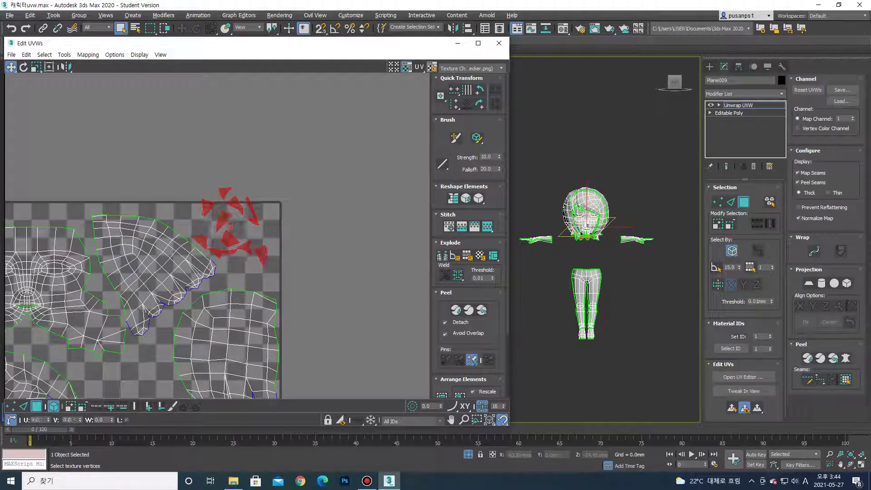
{"action": "left_click", "coordinate": [224, 218]}
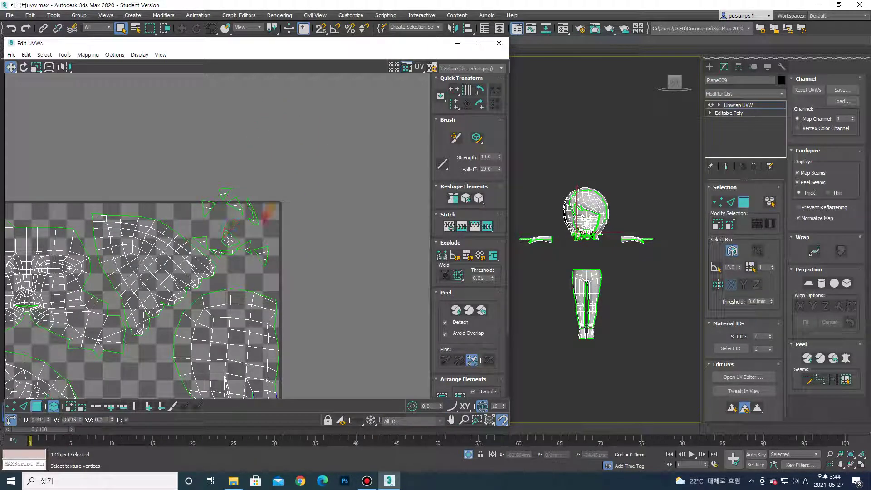
{"action": "left_click_drag", "start_coordinate": [279, 246], "coordinate": [359, 231]}
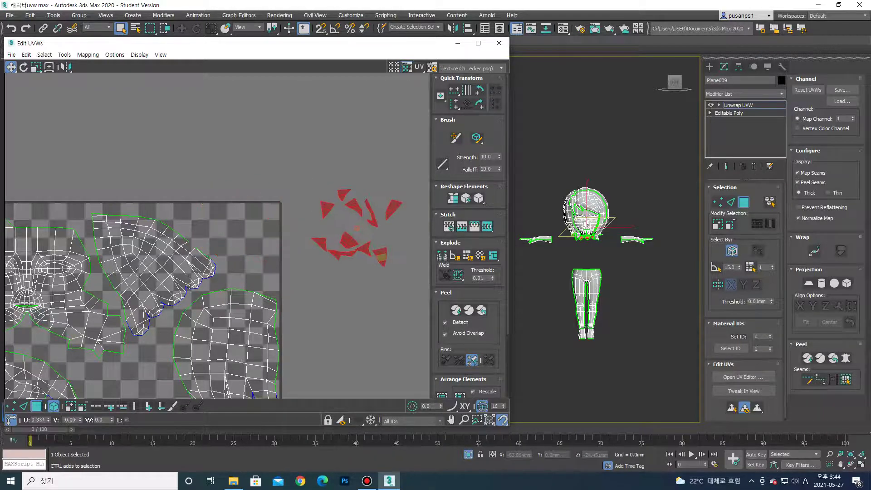
{"action": "scroll", "coordinate": [358, 231], "scroll_direction": "down", "scroll_amount": 3}
{"action": "scroll", "coordinate": [358, 232], "scroll_direction": "down", "scroll_amount": 3}
{"action": "scroll", "coordinate": [182, 280], "scroll_direction": "up", "scroll_amount": 2}
Select the hand shell and move it toward the tile's upper right
{"action": "left_click", "coordinate": [179, 292]}
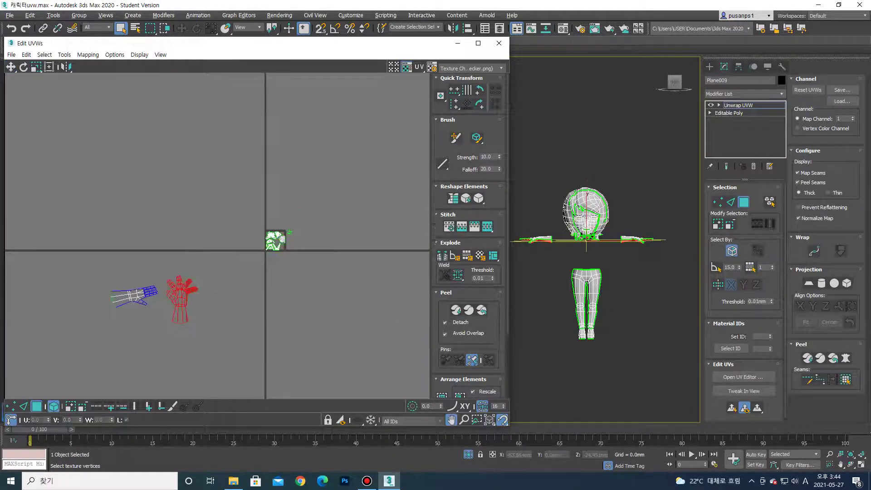
{"action": "left_click_drag", "start_coordinate": [179, 292], "coordinate": [244, 223]}
{"action": "scroll", "coordinate": [191, 338], "scroll_direction": "up", "scroll_amount": 1}
{"action": "scroll", "coordinate": [299, 231], "scroll_direction": "up", "scroll_amount": 1}
{"action": "scroll", "coordinate": [313, 181], "scroll_direction": "up", "scroll_amount": 2}
{"action": "scroll", "coordinate": [313, 181], "scroll_direction": "down", "scroll_amount": 3}
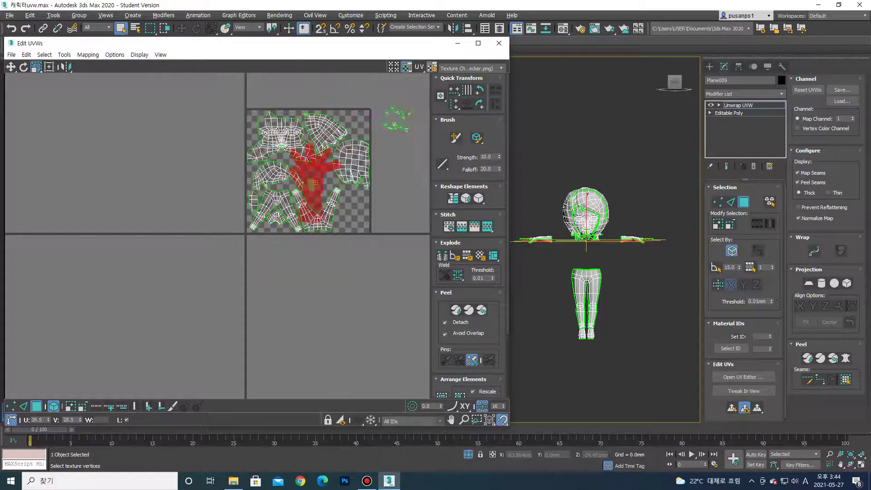
{"action": "scroll", "coordinate": [370, 118], "scroll_direction": "up", "scroll_amount": 2}
{"action": "key", "text": "w"}
{"action": "scroll", "coordinate": [370, 118], "scroll_direction": "up", "scroll_amount": 1}
{"action": "mouse_move", "coordinate": [277, 227]}
{"action": "left_mouse_down"}
{"action": "mouse_move", "coordinate": [339, 278]}
{"action": "mouse_move", "coordinate": [351, 124]}
{"action": "left_mouse_up"}
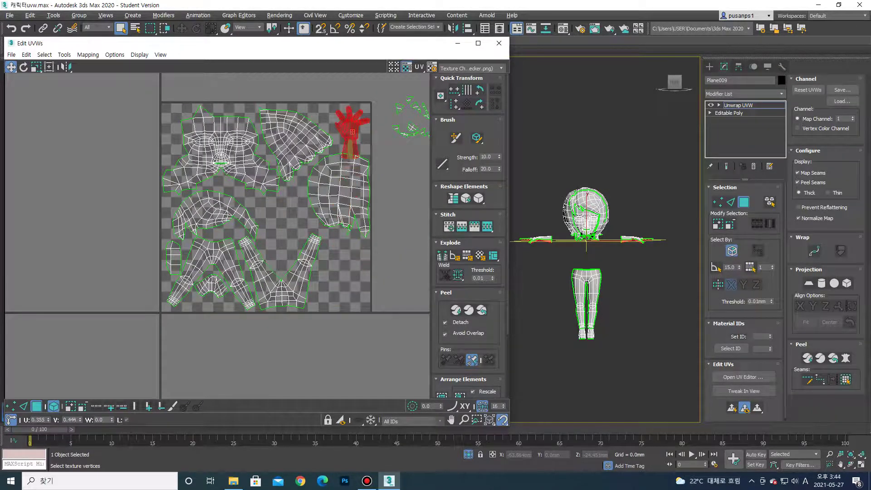
{"action": "scroll", "coordinate": [351, 125], "scroll_direction": "up", "scroll_amount": 3}
Rotate the hand shell about 48 degrees, adjust it back, and move it out of the tile
{"action": "key", "text": "e"}
{"action": "left_click_drag", "start_coordinate": [352, 93], "coordinate": [354, 114]}
{"action": "scroll", "coordinate": [354, 113], "scroll_direction": "down", "scroll_amount": 1}
{"action": "left_click_drag", "start_coordinate": [351, 159], "coordinate": [357, 164]}
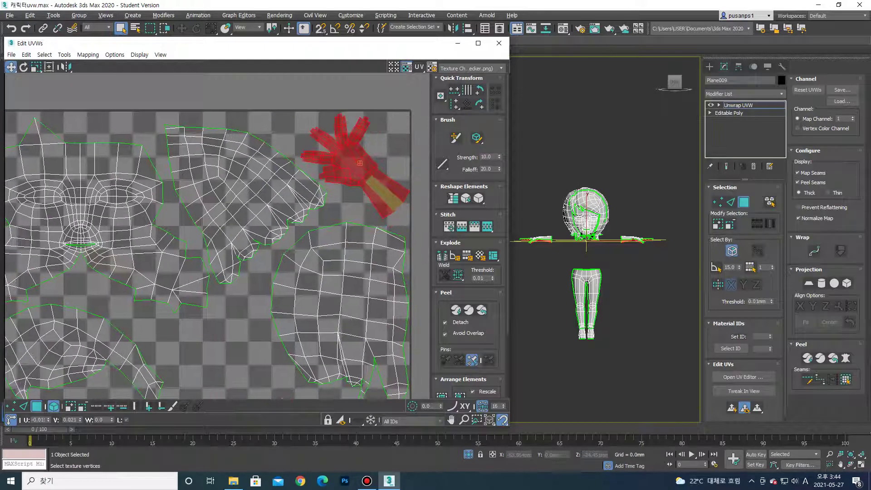
{"action": "scroll", "coordinate": [359, 164], "scroll_direction": "down", "scroll_amount": 5}
{"action": "left_click_drag", "start_coordinate": [369, 205], "coordinate": [204, 282]}
{"action": "scroll", "coordinate": [293, 246], "scroll_direction": "down", "scroll_amount": 2}
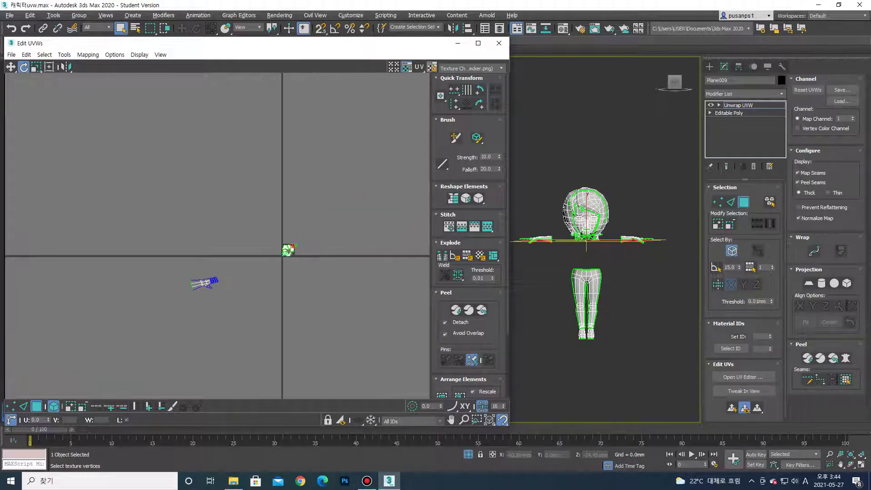
{"action": "key", "text": "w"}
{"action": "scroll", "coordinate": [310, 267], "scroll_direction": "up", "scroll_amount": 3}
{"action": "scroll", "coordinate": [310, 272], "scroll_direction": "up", "scroll_amount": 3}
Rotate the hand shell upright, shrink it to about a third, and place it by the top-right corner
{"action": "key", "text": "e"}
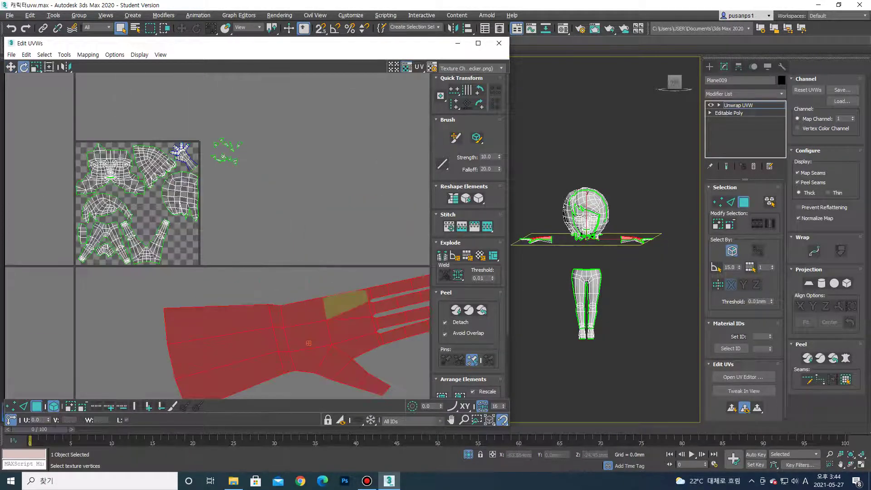
{"action": "left_click_drag", "start_coordinate": [312, 295], "coordinate": [319, 231]}
{"action": "key", "text": "r"}
{"action": "left_click_drag", "start_coordinate": [309, 343], "coordinate": [237, 293]}
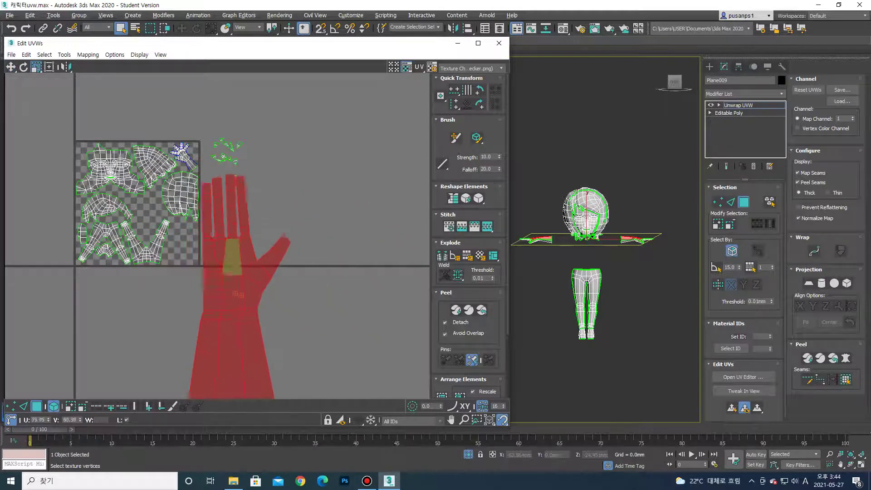
{"action": "key", "text": "w"}
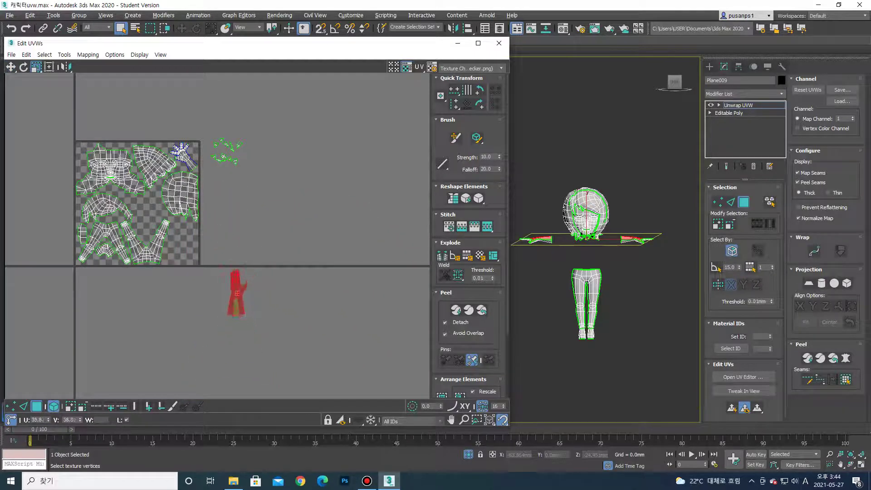
{"action": "scroll", "coordinate": [237, 293], "scroll_direction": "up", "scroll_amount": 2}
{"action": "left_click_drag", "start_coordinate": [234, 295], "coordinate": [195, 145]}
{"action": "middle_click_drag", "start_coordinate": [272, 181], "coordinate": [272, 268]}
{"action": "mouse_move", "coordinate": [204, 227]}
{"action": "left_mouse_down"}
{"action": "mouse_move", "coordinate": [190, 156]}
{"action": "mouse_move", "coordinate": [265, 290]}
{"action": "left_mouse_up"}
Rotate the hand shell about 58 degrees, move it away, and move the hair shell below the tile
{"action": "key", "text": "e"}
{"action": "middle_click_drag", "start_coordinate": [265, 290], "coordinate": [341, 296]}
{"action": "mouse_move", "coordinate": [116, 261]}
{"action": "left_mouse_down"}
{"action": "mouse_move", "coordinate": [209, 312]}
{"action": "mouse_move", "coordinate": [307, 386]}
{"action": "left_mouse_up"}
Select the leg shells, stretch them over the tile, and nudge them into position
{"action": "mouse_move", "coordinate": [193, 357]}
{"action": "left_mouse_down"}
{"action": "mouse_move", "coordinate": [202, 347]}
{"action": "mouse_move", "coordinate": [183, 336]}
{"action": "left_mouse_up"}
{"action": "left_click_drag", "start_coordinate": [123, 307], "coordinate": [157, 315]}
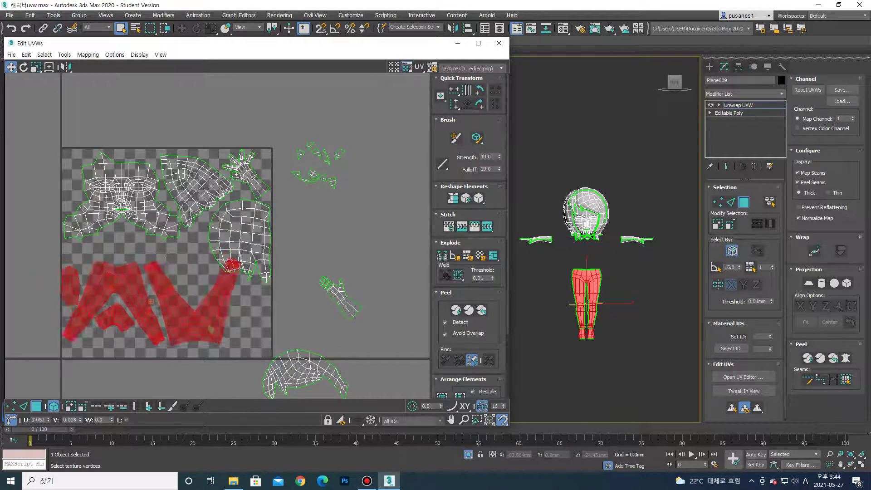
{"action": "left_click_drag", "start_coordinate": [217, 343], "coordinate": [208, 340]}
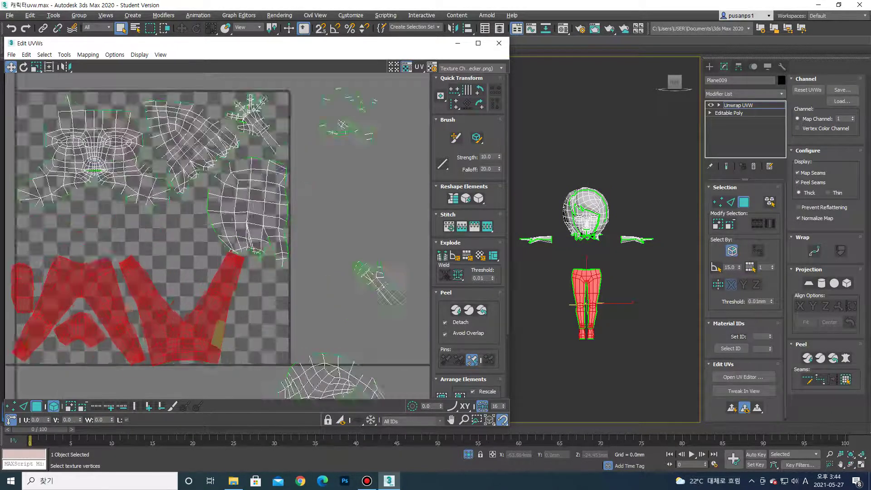
{"action": "scroll", "coordinate": [155, 273], "scroll_direction": "up", "scroll_amount": 1}
{"action": "scroll", "coordinate": [155, 273], "scroll_direction": "up", "scroll_amount": 1}
{"action": "left_click", "coordinate": [131, 279]}
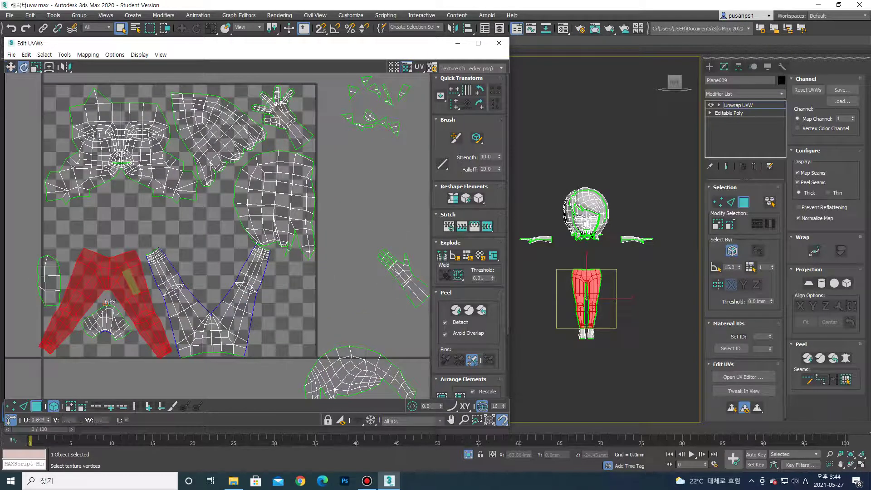
{"action": "key", "text": "w"}
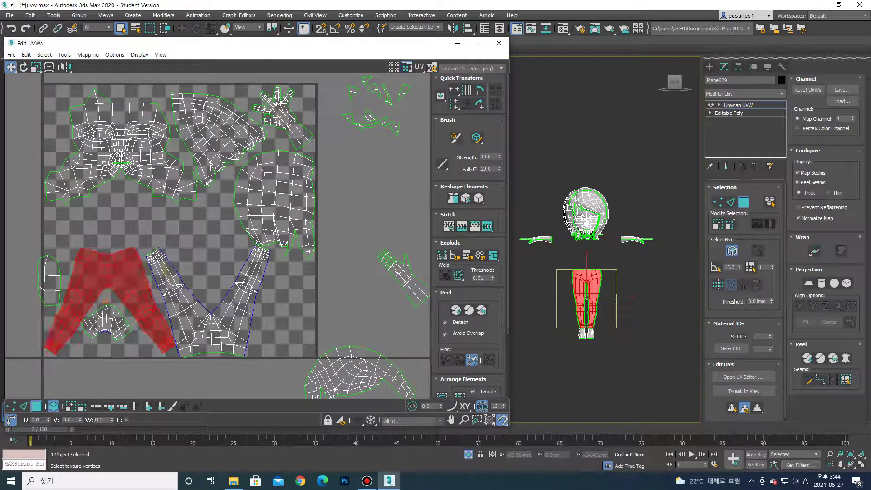
{"action": "key", "text": "ctrl+d"}
Rotate the V-shaped leg shell about 8 degrees and move the foot shell to the lower right
{"action": "key", "text": "e"}
{"action": "mouse_move", "coordinate": [202, 300]}
{"action": "left_mouse_down"}
{"action": "mouse_move", "coordinate": [210, 296]}
{"action": "mouse_move", "coordinate": [195, 272]}
{"action": "mouse_move", "coordinate": [211, 294]}
{"action": "left_mouse_up"}
{"action": "key", "text": "w"}
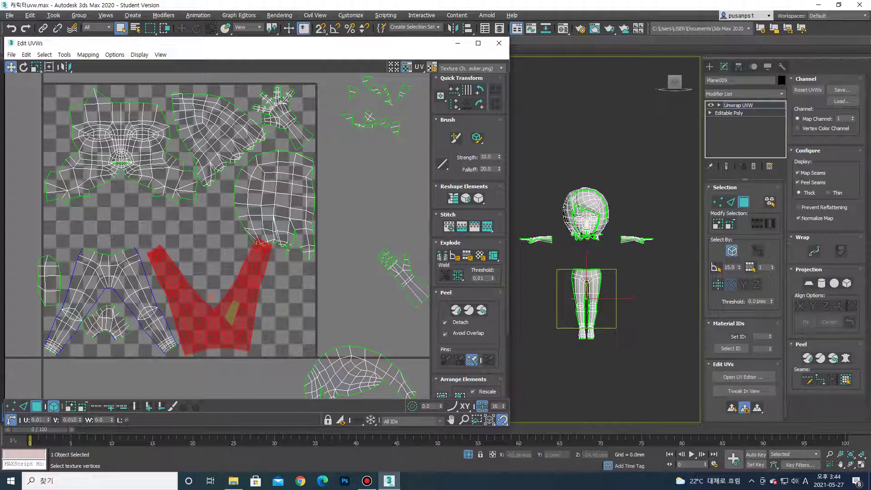
{"action": "key", "text": "w"}
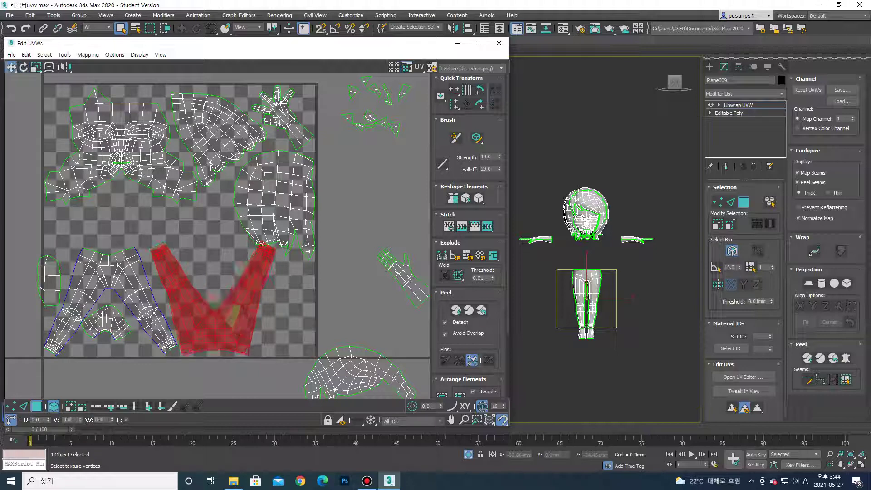
{"action": "mouse_move", "coordinate": [108, 323]}
{"action": "left_mouse_down"}
{"action": "mouse_move", "coordinate": [146, 242]}
{"action": "mouse_move", "coordinate": [58, 126]}
{"action": "mouse_move", "coordinate": [192, 164]}
{"action": "mouse_move", "coordinate": [284, 342]}
{"action": "left_mouse_up"}
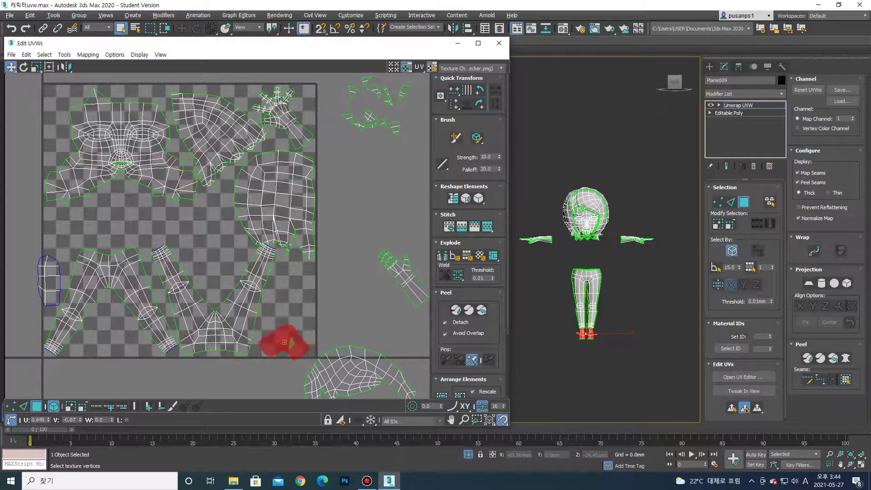
Rotate the large head shell and shift it down-left in the UV layout
{"action": "left_click", "coordinate": [272, 200]}
{"action": "key", "text": "e"}
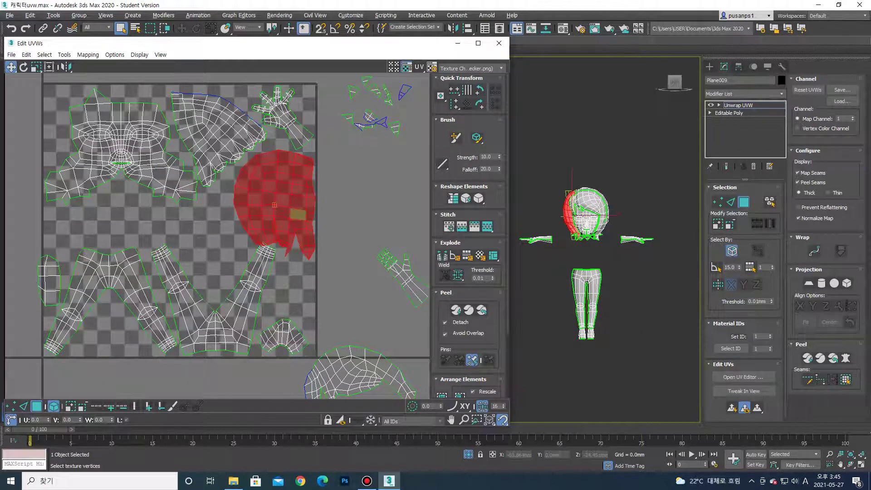
{"action": "left_click_drag", "start_coordinate": [272, 199], "coordinate": [299, 172]}
{"action": "left_click_drag", "start_coordinate": [274, 204], "coordinate": [228, 226]}
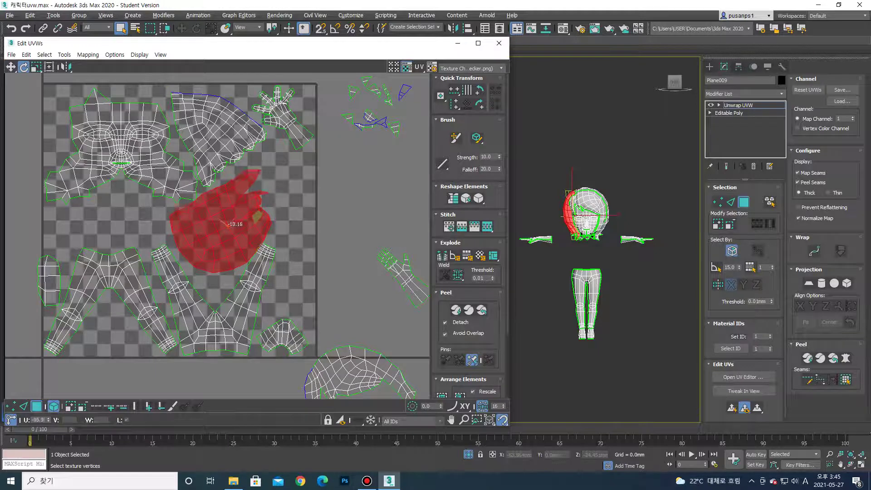
{"action": "mouse_move", "coordinate": [227, 224]}
{"action": "left_mouse_down"}
{"action": "mouse_move", "coordinate": [292, 199]}
{"action": "mouse_move", "coordinate": [379, 200]}
{"action": "left_mouse_up"}
{"action": "key", "text": "w"}
Move the hand and fan-shaped hair shells, and rotate the face shell slightly
{"action": "left_click_drag", "start_coordinate": [281, 116], "coordinate": [347, 288]}
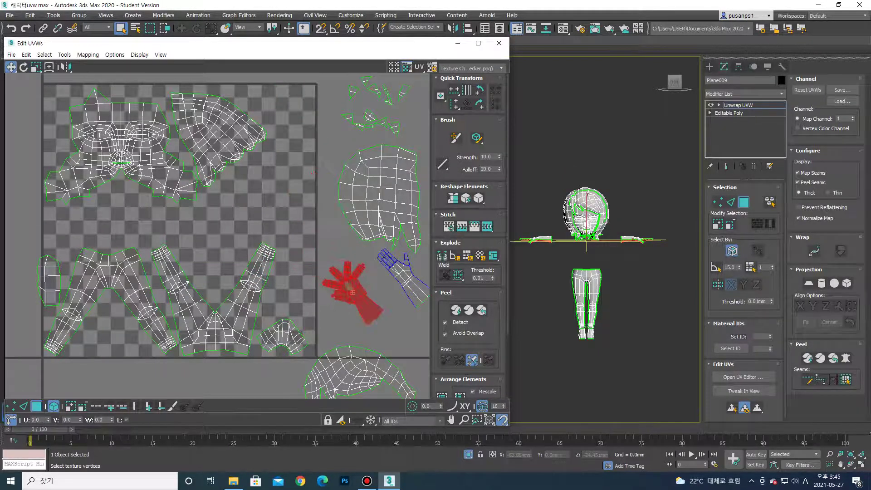
{"action": "scroll", "coordinate": [352, 318], "scroll_direction": "down", "scroll_amount": 2}
{"action": "left_click", "coordinate": [250, 192]}
{"action": "left_click_drag", "start_coordinate": [250, 191], "coordinate": [292, 130]}
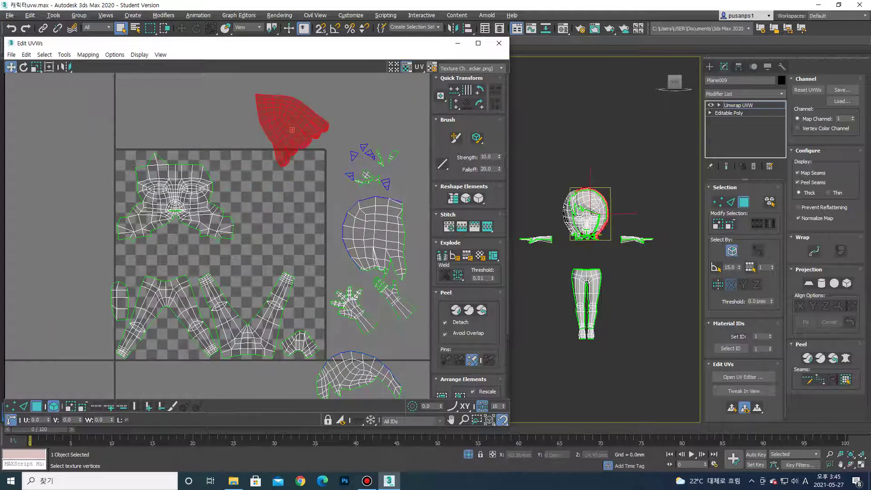
{"action": "left_click", "coordinate": [175, 199]}
{"action": "key", "text": "e"}
{"action": "mouse_move", "coordinate": [200, 213]}
{"action": "left_mouse_down"}
{"action": "mouse_move", "coordinate": [180, 195]}
{"action": "mouse_move", "coordinate": [184, 203]}
{"action": "left_mouse_up"}
{"action": "key", "text": "w"}
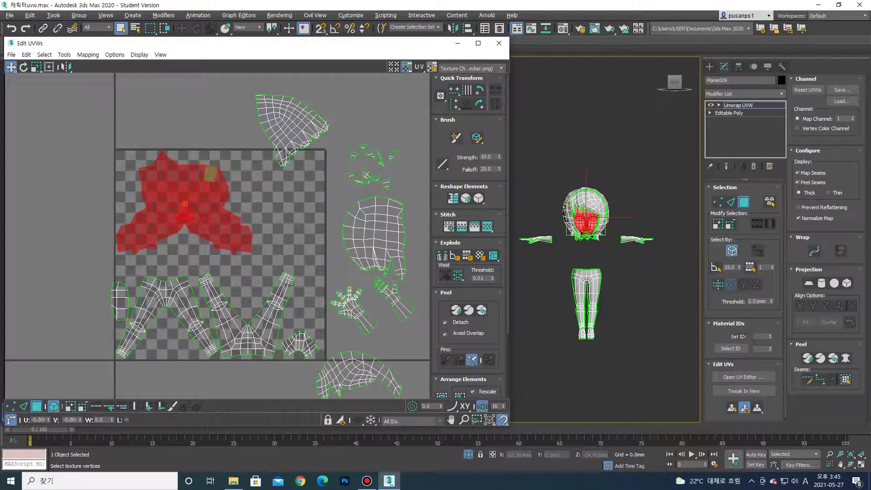
Move both top hair shells toward the tile centre and the head shell over the hair area
{"action": "left_click", "coordinate": [290, 123]}
{"action": "scroll", "coordinate": [265, 209], "scroll_direction": "down", "scroll_amount": 3}
{"action": "scroll", "coordinate": [299, 260], "scroll_direction": "up", "scroll_amount": 3}
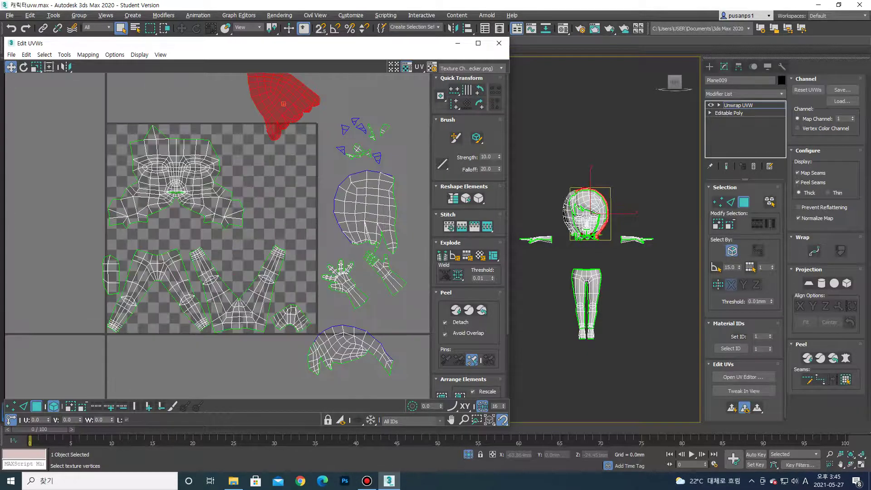
{"action": "mouse_move", "coordinate": [273, 104]}
{"action": "left_mouse_down"}
{"action": "mouse_move", "coordinate": [293, 223]}
{"action": "mouse_move", "coordinate": [261, 146]}
{"action": "mouse_move", "coordinate": [379, 369]}
{"action": "left_mouse_up"}
{"action": "left_click", "coordinate": [279, 105]}
{"action": "left_click_drag", "start_coordinate": [279, 108], "coordinate": [265, 162]}
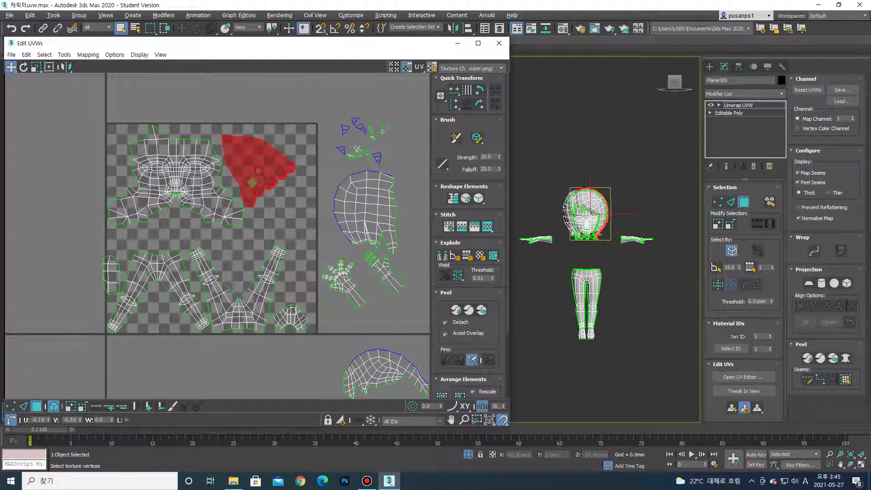
{"action": "left_click", "coordinate": [361, 212]}
{"action": "mouse_move", "coordinate": [361, 212]}
{"action": "left_mouse_down"}
{"action": "mouse_move", "coordinate": [276, 164]}
{"action": "mouse_move", "coordinate": [247, 254]}
{"action": "mouse_move", "coordinate": [255, 250]}
{"action": "mouse_move", "coordinate": [326, 299]}
{"action": "left_mouse_up"}
Move the selected shell out to the left and shift the shrunken face shell up-left
{"action": "key", "text": "e"}
{"action": "scroll", "coordinate": [247, 254], "scroll_direction": "up", "scroll_amount": 2}
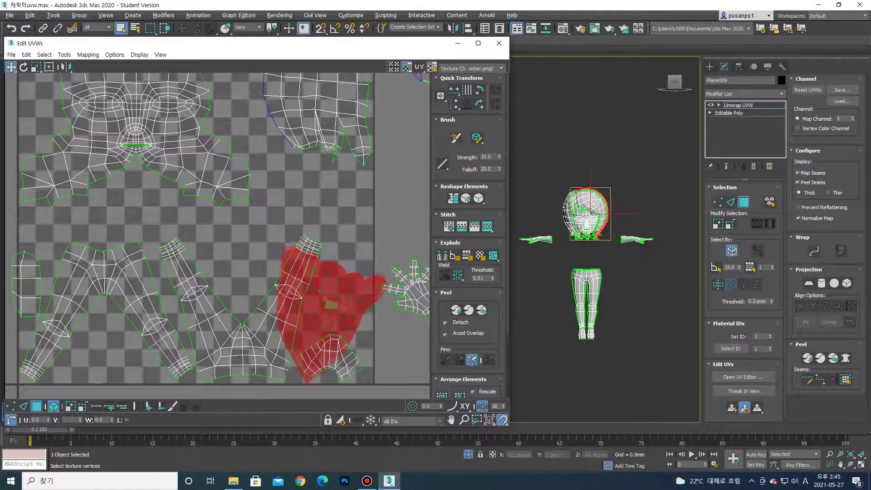
{"action": "scroll", "coordinate": [326, 299], "scroll_direction": "down", "scroll_amount": 3}
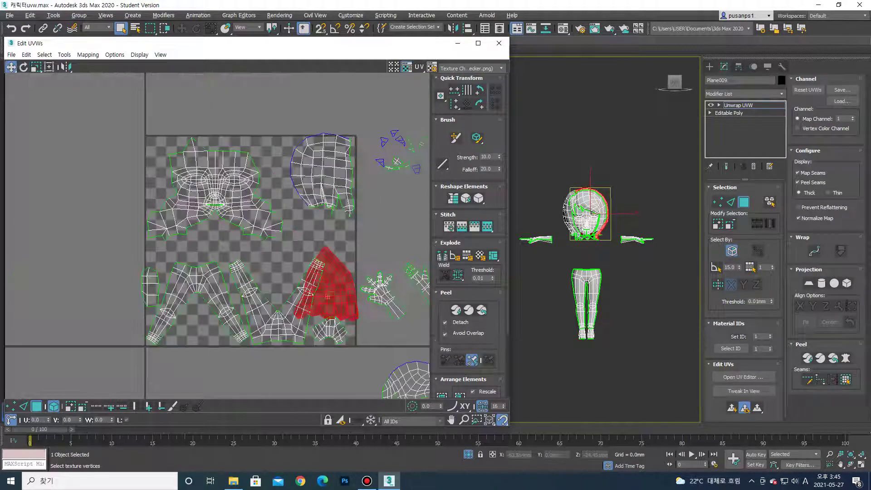
{"action": "key", "text": "w"}
{"action": "mouse_move", "coordinate": [324, 291]}
{"action": "left_mouse_down"}
{"action": "mouse_move", "coordinate": [136, 136]}
{"action": "mouse_move", "coordinate": [104, 147]}
{"action": "left_mouse_up"}
{"action": "left_click", "coordinate": [215, 189]}
{"action": "key", "text": "r"}
{"action": "key", "text": "w"}
{"action": "left_click_drag", "start_coordinate": [215, 189], "coordinate": [218, 182]}
Move and rotate the left hood shell into the tile beside the head
{"action": "left_click", "coordinate": [99, 163]}
{"action": "left_click_drag", "start_coordinate": [100, 164], "coordinate": [315, 261]}
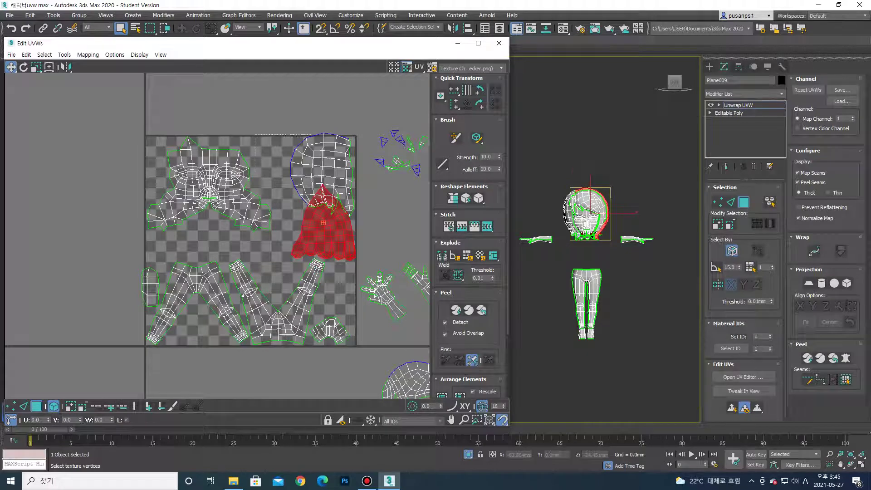
{"action": "mouse_move", "coordinate": [323, 223]}
{"action": "left_mouse_down"}
{"action": "mouse_move", "coordinate": [299, 178]}
{"action": "mouse_move", "coordinate": [271, 173]}
{"action": "mouse_move", "coordinate": [293, 177]}
{"action": "mouse_move", "coordinate": [254, 86]}
{"action": "left_mouse_up"}
{"action": "scroll", "coordinate": [300, 178], "scroll_direction": "up", "scroll_amount": 3}
{"action": "key", "text": "e"}
{"action": "scroll", "coordinate": [293, 176], "scroll_direction": "down", "scroll_amount": 2}
{"action": "key", "text": "w"}
{"action": "scroll", "coordinate": [254, 87], "scroll_direction": "down", "scroll_amount": 2}
{"action": "mouse_move", "coordinate": [272, 117]}
{"action": "left_mouse_down"}
{"action": "mouse_move", "coordinate": [300, 252]}
{"action": "mouse_move", "coordinate": [294, 168]}
{"action": "mouse_move", "coordinate": [317, 169]}
{"action": "left_mouse_up"}
{"action": "key", "text": "e"}
{"action": "key", "text": "w"}
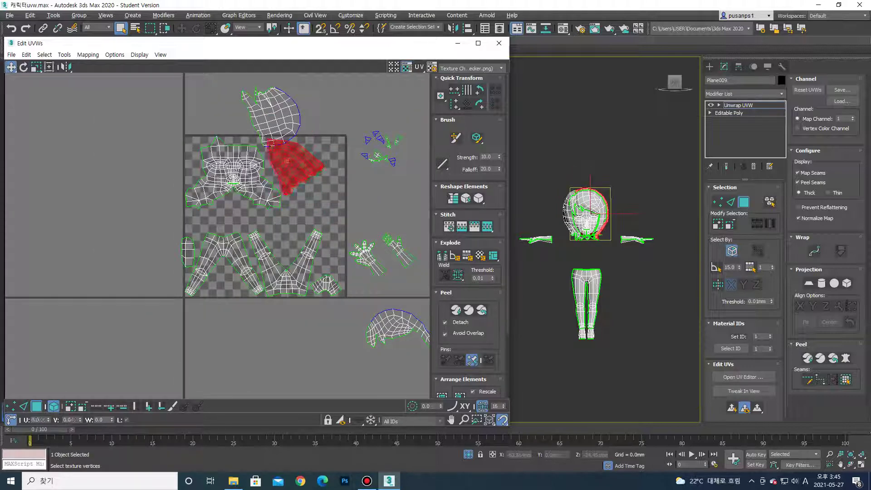
Move the hood shell down-right into the checker and turn it clockwise
{"action": "left_click", "coordinate": [272, 114]}
{"action": "mouse_move", "coordinate": [272, 113]}
{"action": "left_mouse_down"}
{"action": "mouse_move", "coordinate": [319, 200]}
{"action": "mouse_move", "coordinate": [338, 202]}
{"action": "mouse_move", "coordinate": [334, 226]}
{"action": "left_mouse_up"}
{"action": "key", "text": "e"}
{"action": "scroll", "coordinate": [338, 202], "scroll_direction": "up", "scroll_amount": 2}
{"action": "key", "text": "w"}
{"action": "key", "text": "e"}
{"action": "key", "text": "w"}
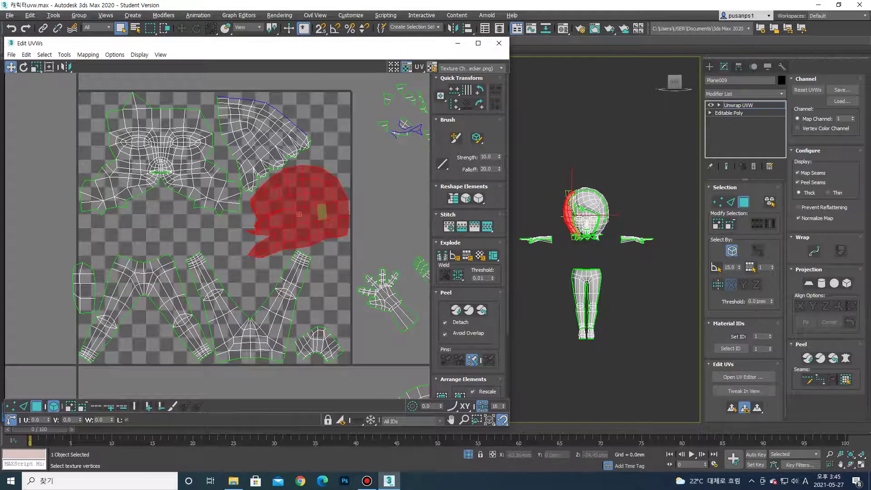
{"action": "scroll", "coordinate": [322, 212], "scroll_direction": "up", "scroll_amount": 2}
{"action": "scroll", "coordinate": [332, 254], "scroll_direction": "down", "scroll_amount": 2}
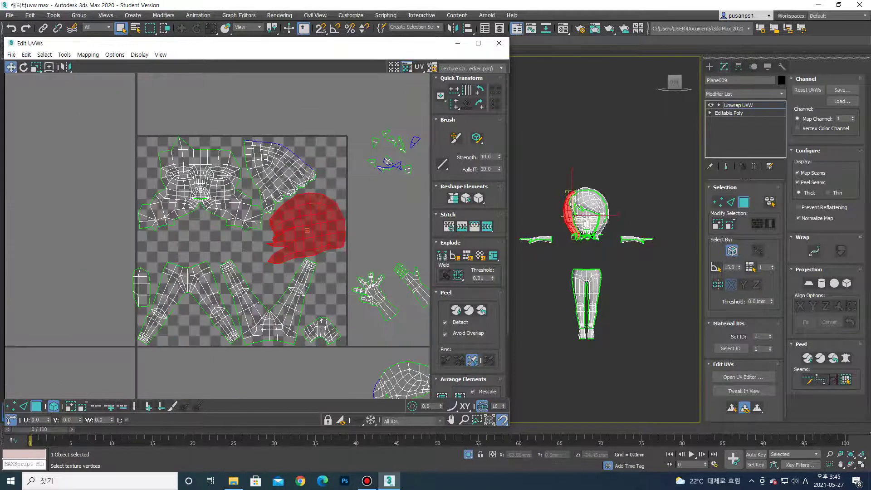
Rotate the fan-shaped shell about 5 degrees, then select the hood and below-tile shells
{"action": "left_click", "coordinate": [290, 164]}
{"action": "scroll", "coordinate": [293, 162], "scroll_direction": "up", "scroll_amount": 2}
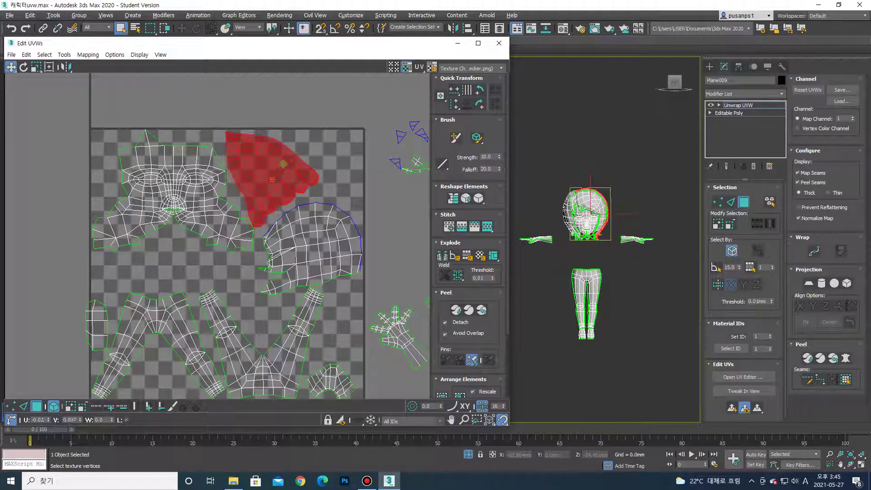
{"action": "key", "text": "e"}
{"action": "left_click_drag", "start_coordinate": [291, 164], "coordinate": [292, 162]}
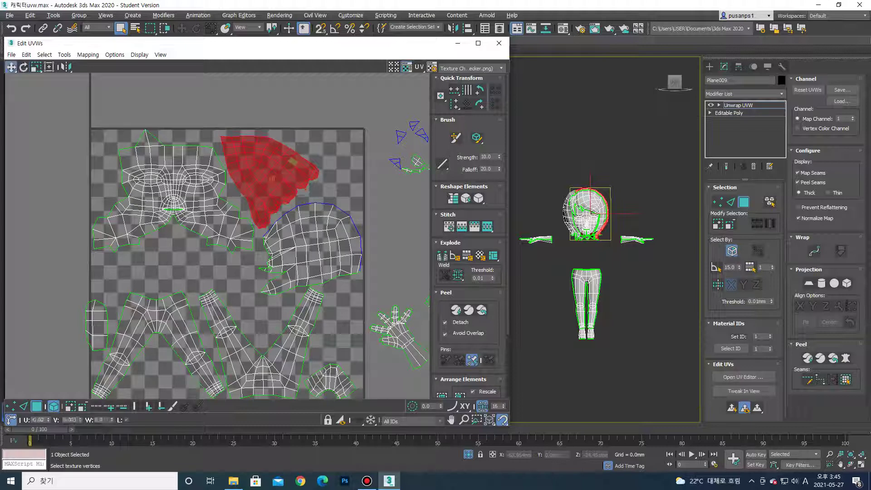
{"action": "left_click", "coordinate": [310, 248]}
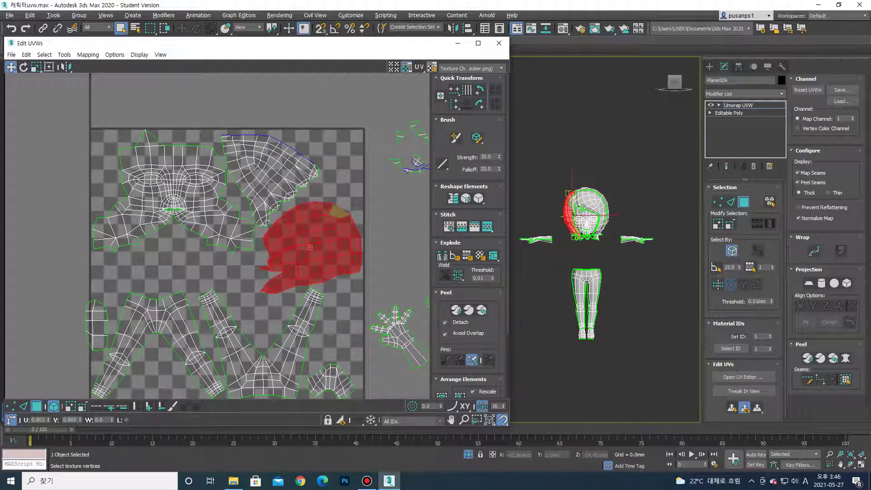
{"action": "left_click", "coordinate": [386, 254]}
{"action": "scroll", "coordinate": [348, 225], "scroll_direction": "down", "scroll_amount": 5}
{"action": "scroll", "coordinate": [348, 225], "scroll_direction": "up", "scroll_amount": 3}
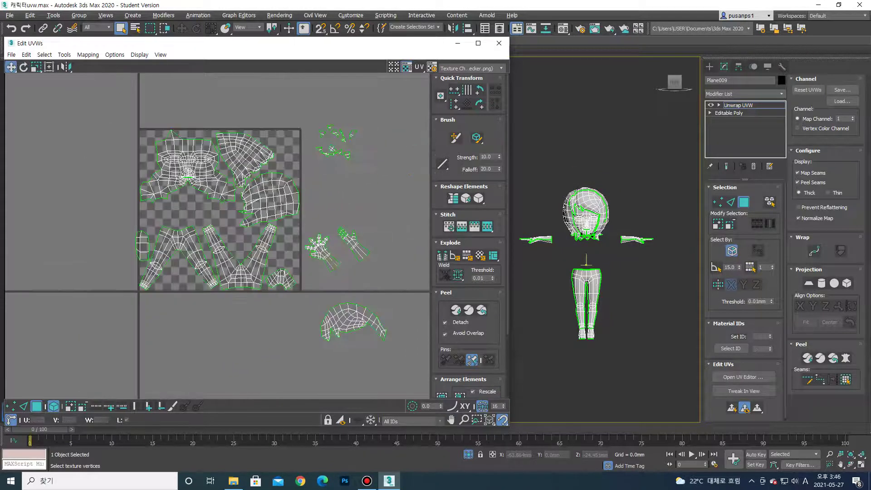
Move the outlying hair shell into the checker tile and rotate it into place
{"action": "left_click", "coordinate": [354, 322]}
{"action": "left_click_drag", "start_coordinate": [354, 322], "coordinate": [213, 205]}
{"action": "scroll", "coordinate": [195, 215], "scroll_direction": "up", "scroll_amount": 3}
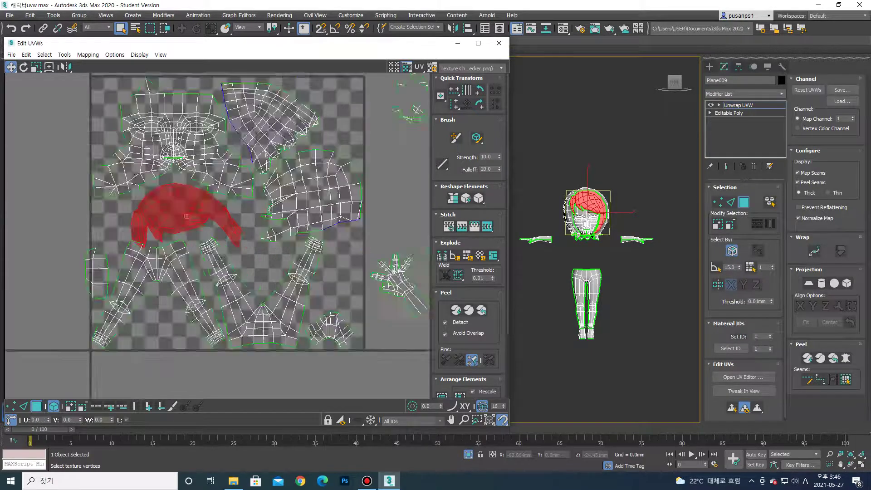
{"action": "scroll", "coordinate": [159, 228], "scroll_direction": "up", "scroll_amount": 3}
{"action": "left_click_drag", "start_coordinate": [159, 228], "coordinate": [176, 239]}
{"action": "key", "text": "w"}
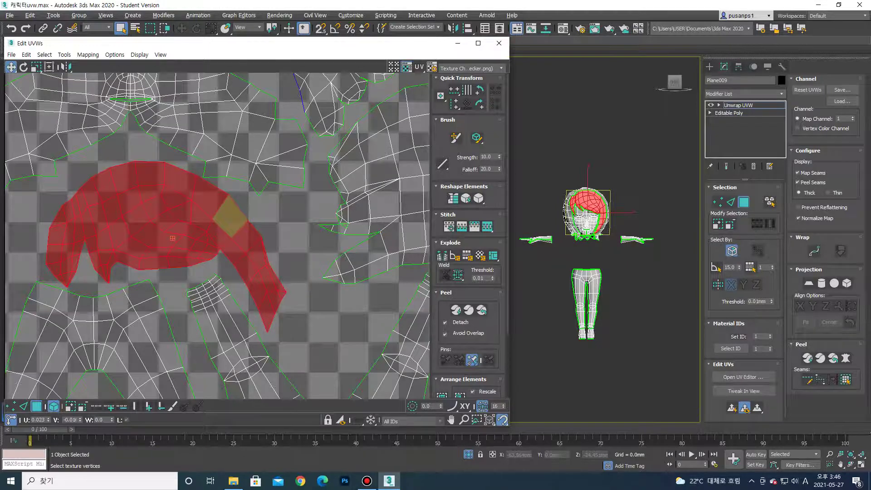
{"action": "scroll", "coordinate": [172, 238], "scroll_direction": "down", "scroll_amount": 3}
Deselect the hair shell and move the foot shell to the tile's lower left
{"action": "left_click", "coordinate": [247, 182]}
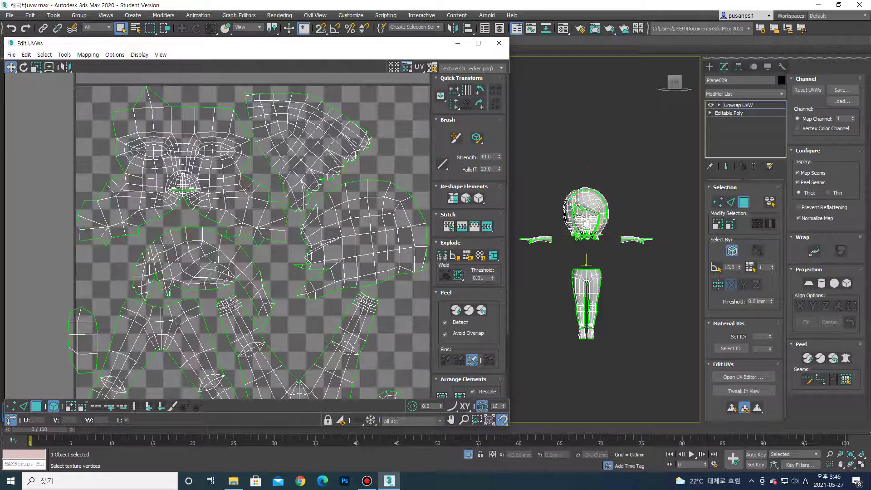
{"action": "scroll", "coordinate": [247, 181], "scroll_direction": "up", "scroll_amount": 3}
{"action": "scroll", "coordinate": [257, 229], "scroll_direction": "up", "scroll_amount": 2}
{"action": "scroll", "coordinate": [310, 254], "scroll_direction": "down", "scroll_amount": 8}
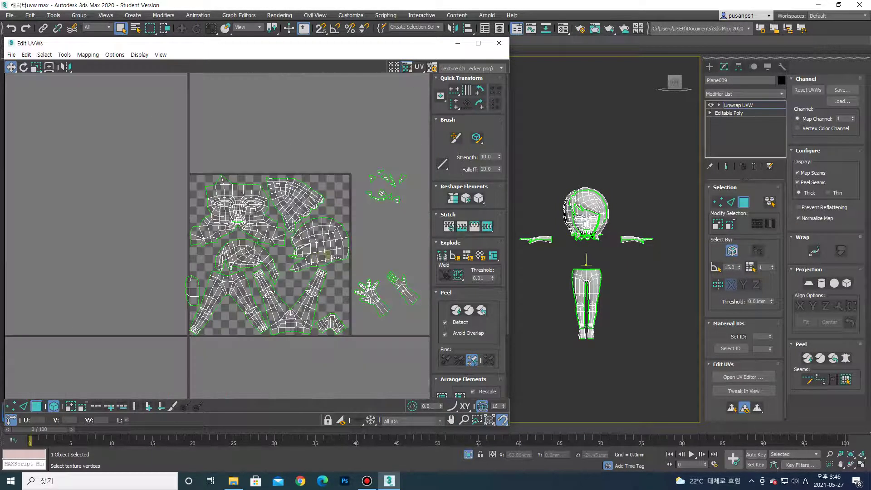
{"action": "middle_click_drag", "start_coordinate": [310, 254], "coordinate": [309, 255]}
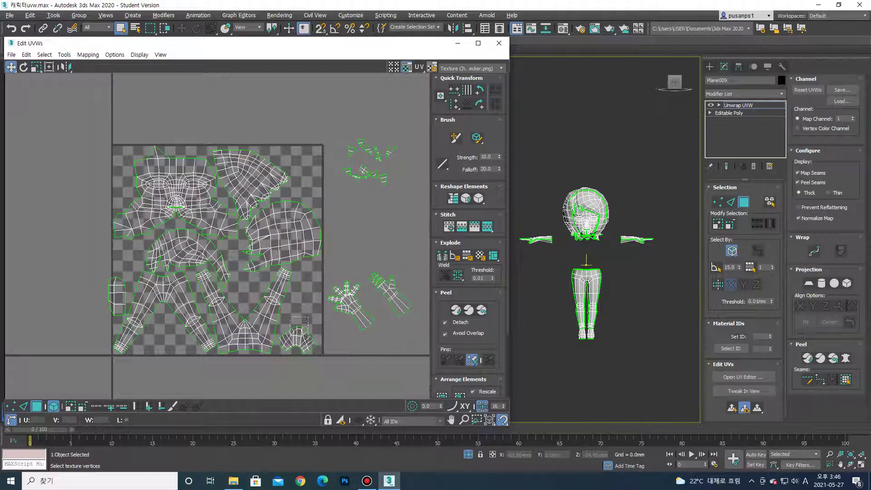
{"action": "left_click_drag", "start_coordinate": [298, 336], "coordinate": [162, 328]}
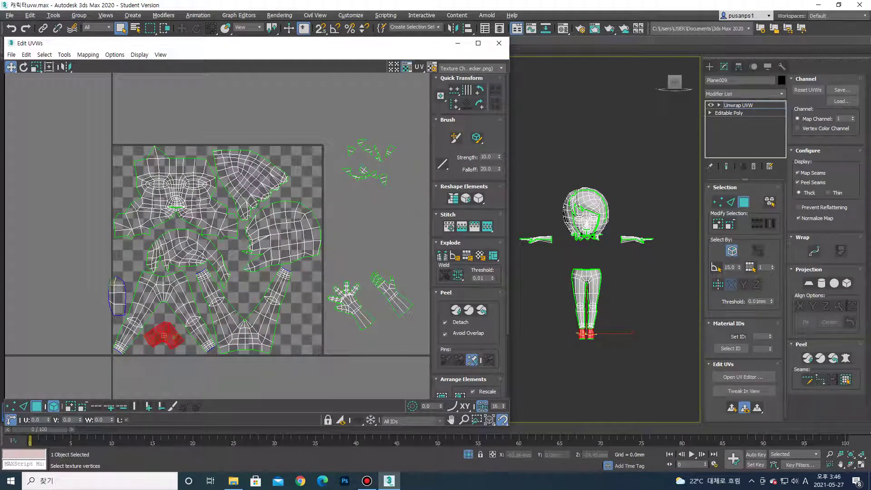
Slide the narrow shell up the left edge and turn the first hand shell upright inside the tile
{"action": "left_click", "coordinate": [130, 320]}
{"action": "left_click_drag", "start_coordinate": [129, 319], "coordinate": [127, 270]}
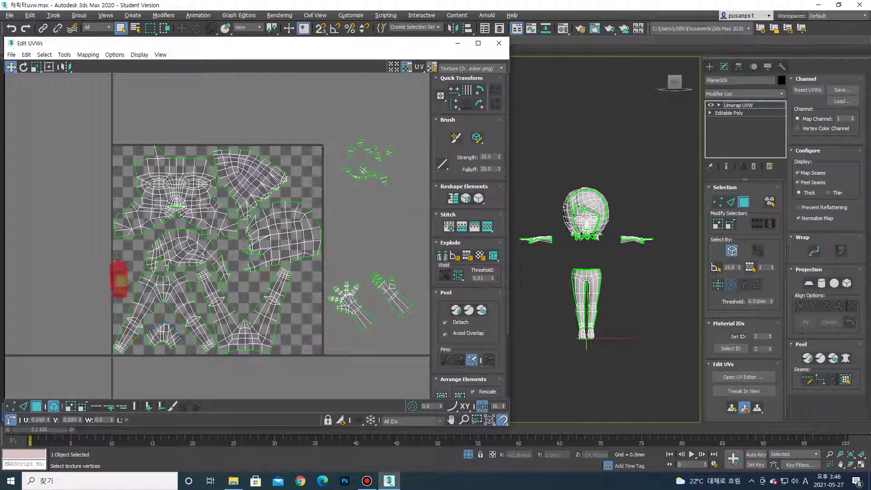
{"action": "mouse_move", "coordinate": [351, 303]}
{"action": "left_mouse_down"}
{"action": "mouse_move", "coordinate": [307, 319]}
{"action": "mouse_move", "coordinate": [303, 146]}
{"action": "left_mouse_up"}
{"action": "key", "text": "e"}
{"action": "key", "text": "w"}
{"action": "scroll", "coordinate": [302, 177], "scroll_direction": "up", "scroll_amount": 3}
{"action": "key", "text": "e"}
{"action": "key", "text": "w"}
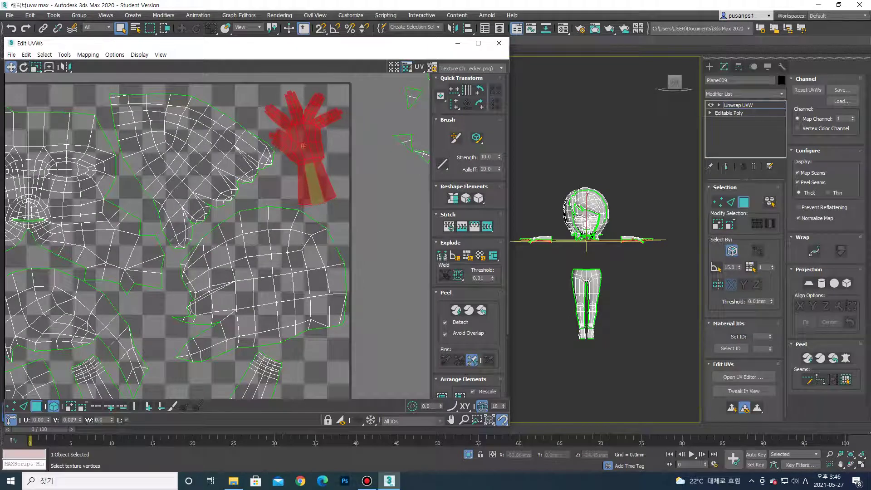
{"action": "scroll", "coordinate": [310, 200], "scroll_direction": "down", "scroll_amount": 4}
Move the other hand shell into the tile's lower middle and rotate it
{"action": "left_click", "coordinate": [377, 274]}
{"action": "mouse_move", "coordinate": [376, 274]}
{"action": "left_mouse_down"}
{"action": "mouse_move", "coordinate": [272, 269]}
{"action": "mouse_move", "coordinate": [301, 303]}
{"action": "left_mouse_up"}
{"action": "key", "text": "e"}
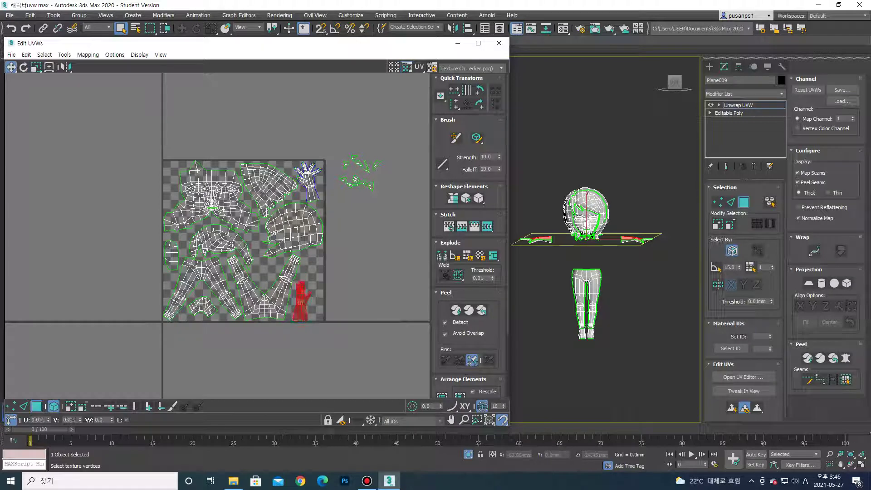
{"action": "scroll", "coordinate": [320, 252], "scroll_direction": "up", "scroll_amount": 3}
{"action": "key", "text": "w"}
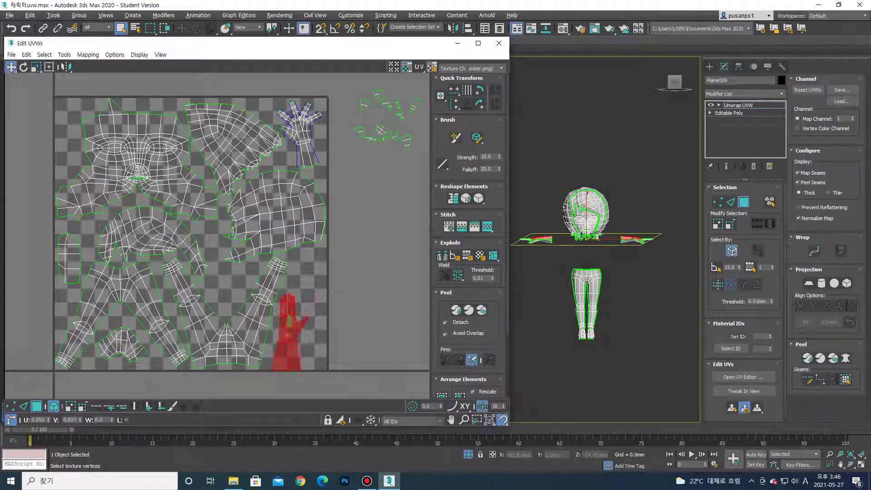
{"action": "scroll", "coordinate": [217, 236], "scroll_direction": "down", "scroll_amount": 2}
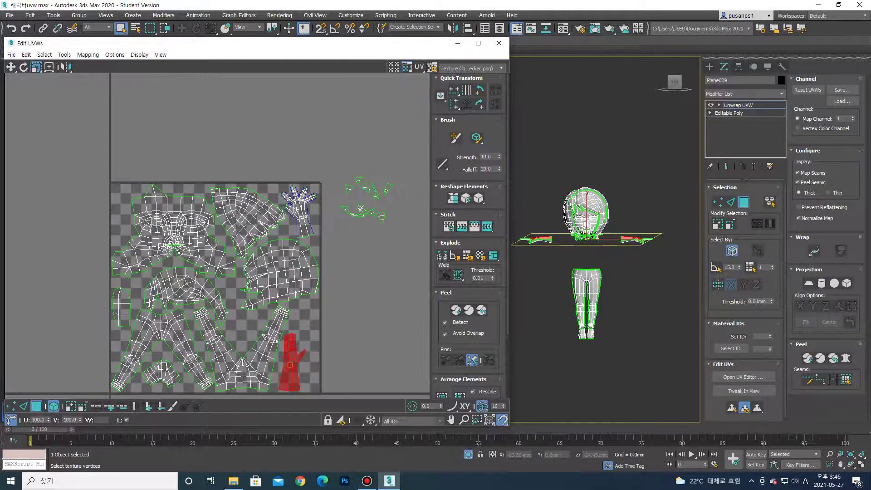
Select the small stray pieces inside the tile
{"action": "left_click", "coordinate": [349, 188]}
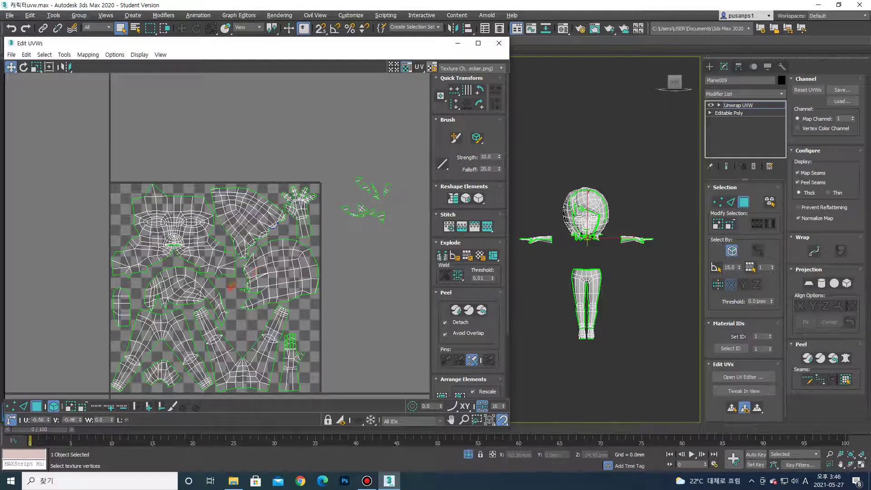
{"action": "scroll", "coordinate": [339, 229], "scroll_direction": "up", "scroll_amount": 3}
{"action": "left_click", "coordinate": [217, 307]}
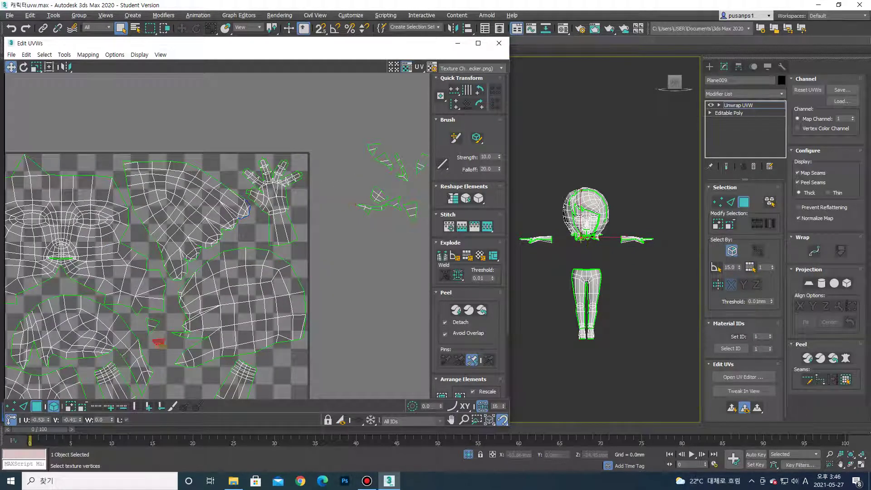
{"action": "left_click", "coordinate": [368, 209]}
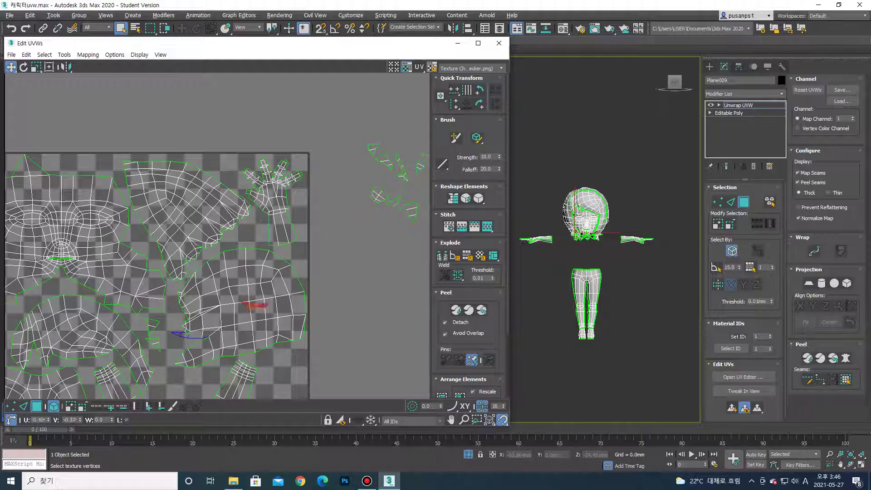
Scale the small selected shell slightly
{"action": "scroll", "coordinate": [585, 213], "scroll_direction": "up", "scroll_amount": 5}
{"action": "scroll", "coordinate": [586, 213], "scroll_direction": "up", "scroll_amount": 5}
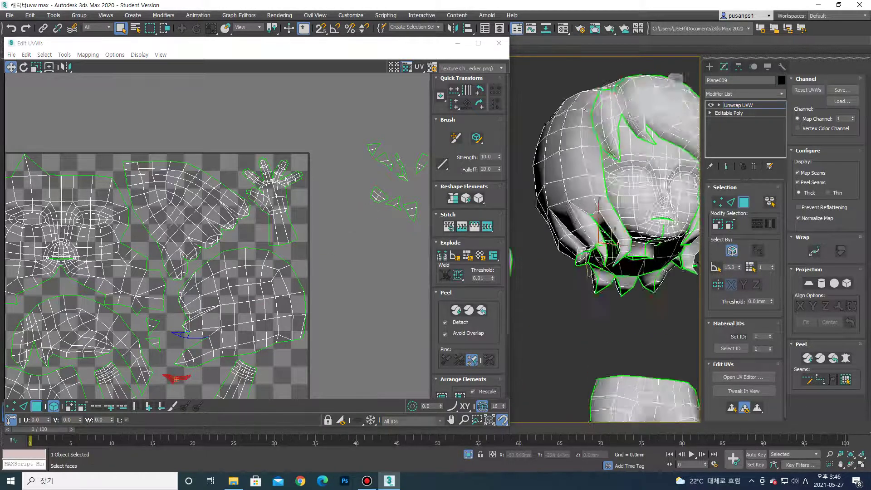
{"action": "middle_click_drag", "start_coordinate": [585, 214], "coordinate": [562, 213], "text": "alt"}
{"action": "scroll", "coordinate": [585, 213], "scroll_direction": "up", "scroll_amount": 2}
{"action": "key", "text": "r"}
{"action": "scroll", "coordinate": [182, 236], "scroll_direction": "up", "scroll_amount": 3}
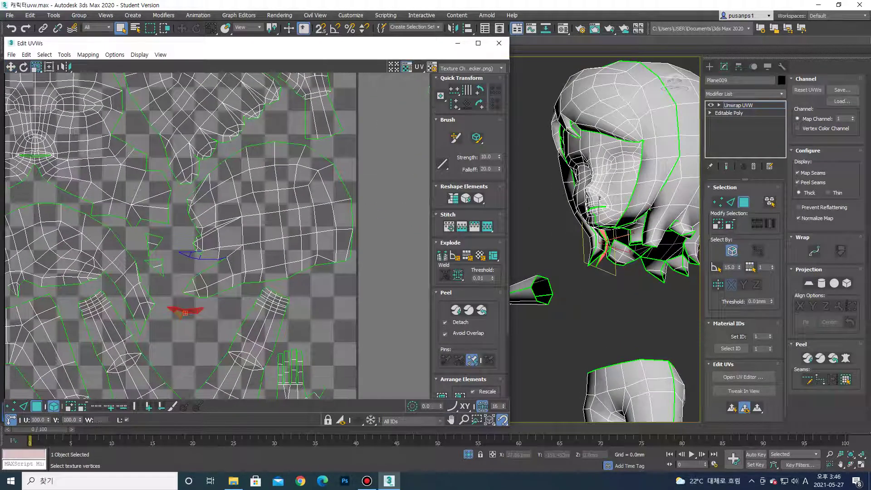
{"action": "mouse_move", "coordinate": [185, 312]}
{"action": "left_mouse_down"}
{"action": "mouse_move", "coordinate": [178, 294]}
{"action": "mouse_move", "coordinate": [188, 312]}
{"action": "left_mouse_up"}
Pick small UV faces and move one out into the grey area
{"action": "left_click", "coordinate": [156, 267]}
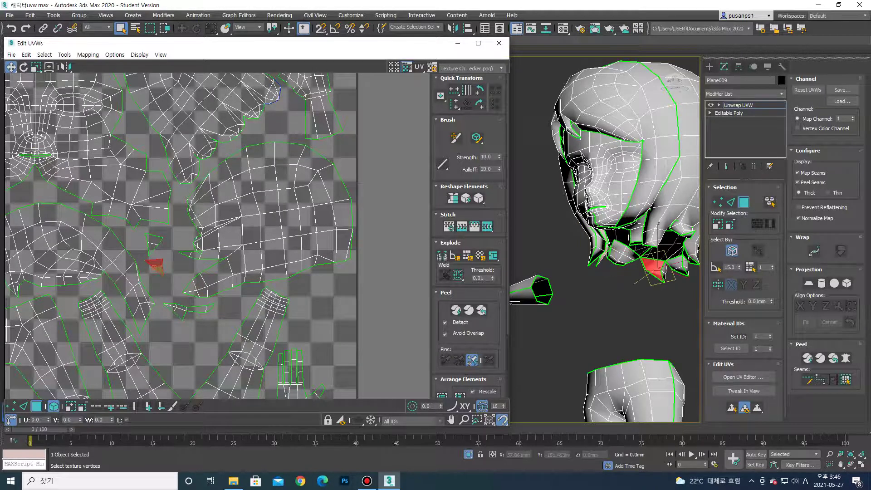
{"action": "scroll", "coordinate": [158, 275], "scroll_direction": "down", "scroll_amount": 3}
{"action": "scroll", "coordinate": [159, 275], "scroll_direction": "down", "scroll_amount": 2}
{"action": "left_click", "coordinate": [299, 186]}
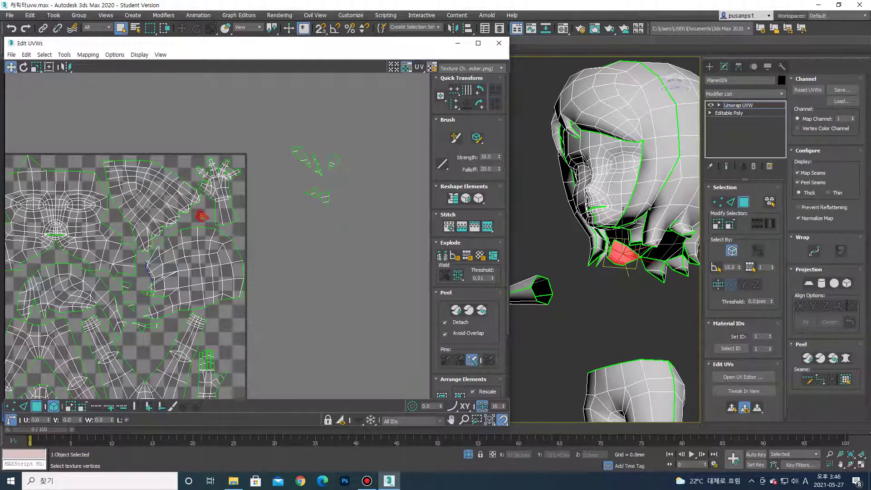
{"action": "scroll", "coordinate": [202, 214], "scroll_direction": "up", "scroll_amount": 3}
{"action": "key", "text": "r"}
{"action": "scroll", "coordinate": [201, 214], "scroll_direction": "down", "scroll_amount": 2}
{"action": "left_click_drag", "start_coordinate": [213, 213], "coordinate": [367, 127]}
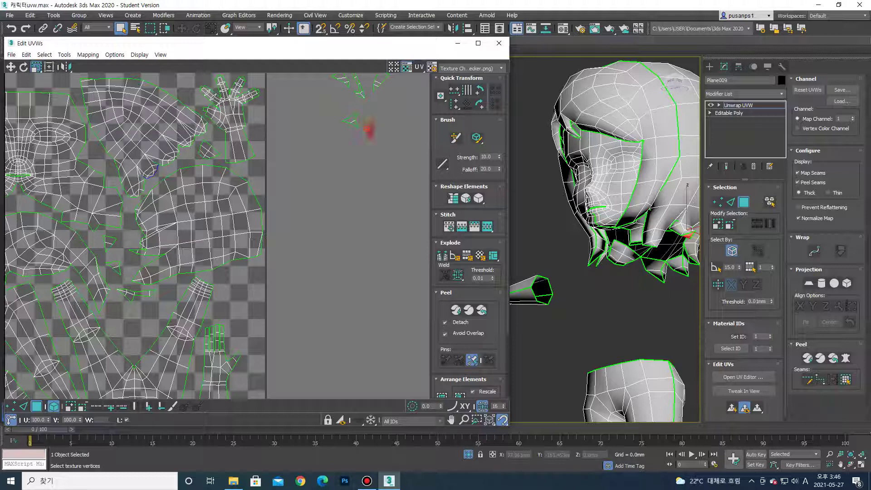
Select the stray pieces in the grey area, including the chin-matching face
{"action": "middle_click_drag", "start_coordinate": [356, 86], "coordinate": [351, 187]}
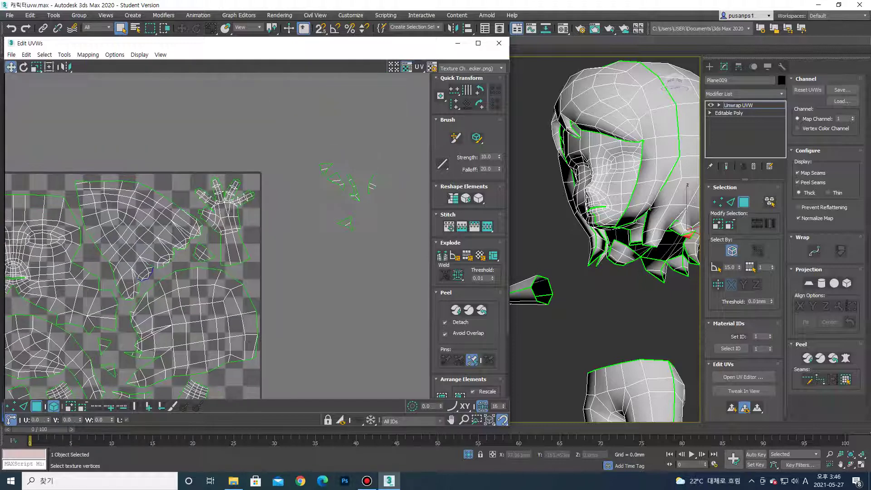
{"action": "left_click", "coordinate": [354, 186]}
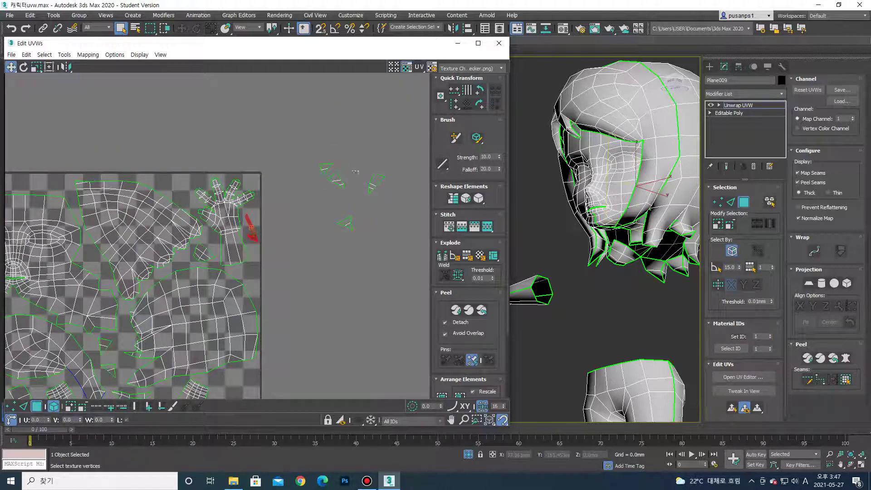
{"action": "left_click", "coordinate": [375, 181]}
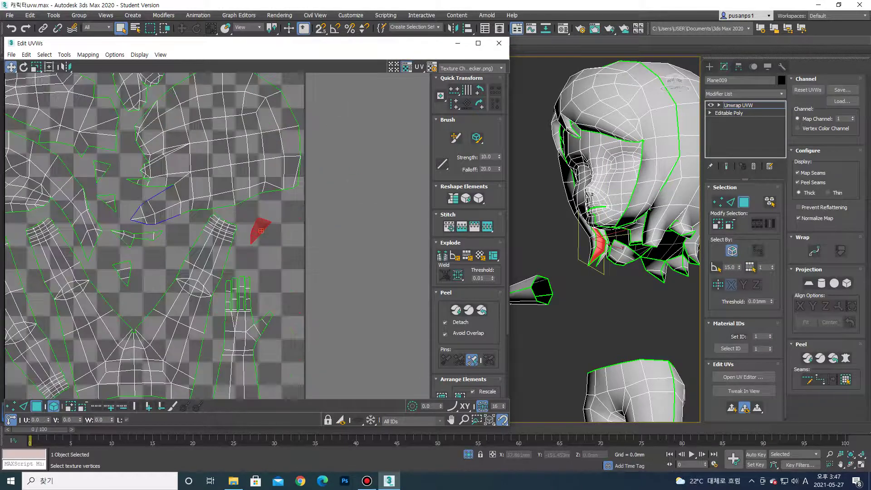
{"action": "scroll", "coordinate": [254, 229], "scroll_direction": "down", "scroll_amount": 3}
{"action": "left_click", "coordinate": [341, 126]}
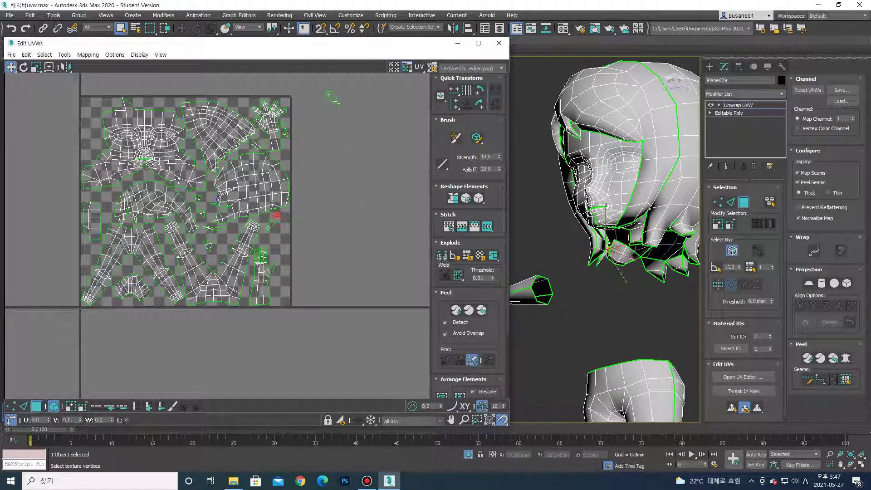
{"action": "left_click", "coordinate": [331, 97]}
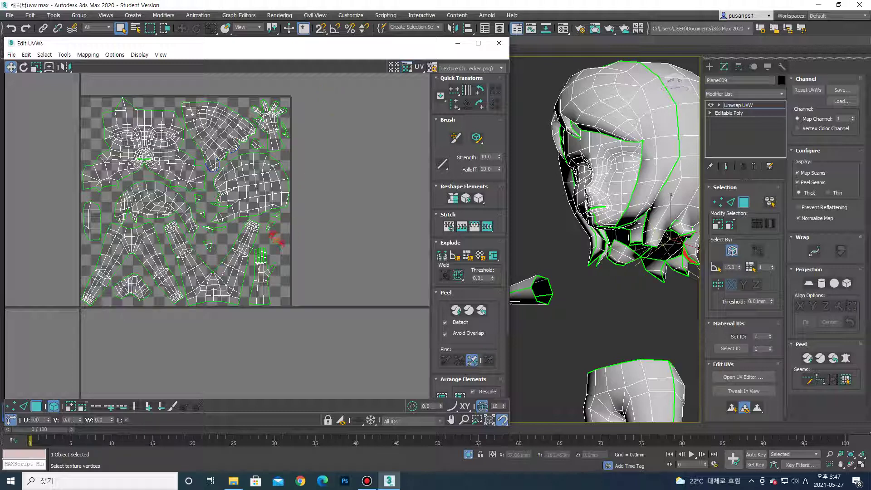
{"action": "scroll", "coordinate": [213, 255], "scroll_direction": "up", "scroll_amount": 3}
Adjust the large lower-left UV piece inside the tile and clear the face selection
{"action": "middle_click_drag", "start_coordinate": [214, 256], "coordinate": [277, 228]}
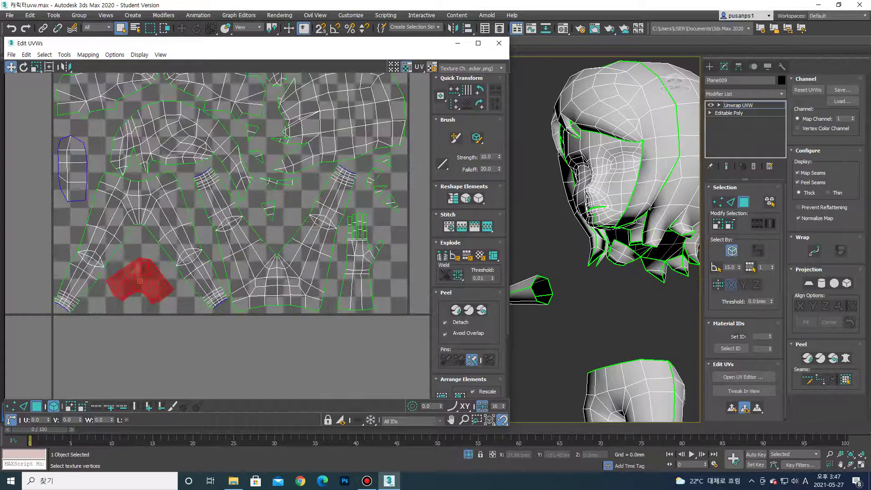
{"action": "left_click", "coordinate": [142, 281]}
{"action": "scroll", "coordinate": [178, 298], "scroll_direction": "down", "scroll_amount": 2}
{"action": "scroll", "coordinate": [178, 298], "scroll_direction": "down", "scroll_amount": 1}
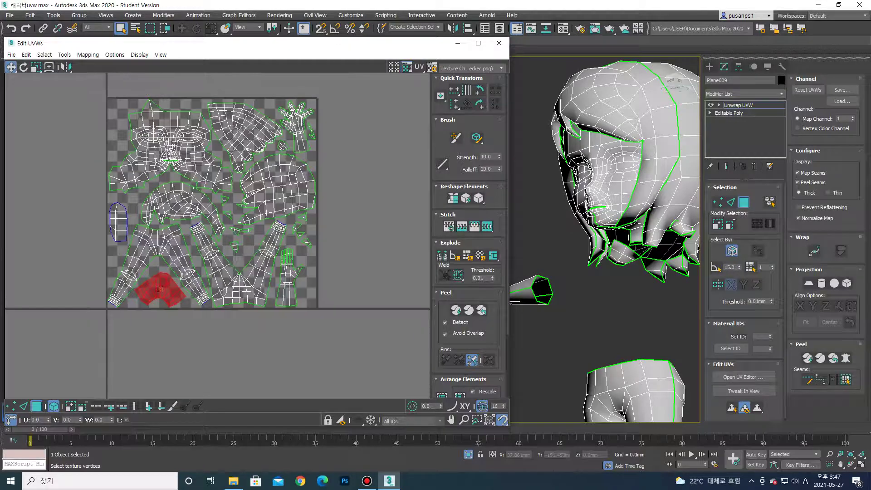
{"action": "scroll", "coordinate": [179, 298], "scroll_direction": "down", "scroll_amount": 1}
{"action": "scroll", "coordinate": [178, 298], "scroll_direction": "down", "scroll_amount": 1}
{"action": "middle_click_drag", "start_coordinate": [178, 298], "coordinate": [163, 309]}
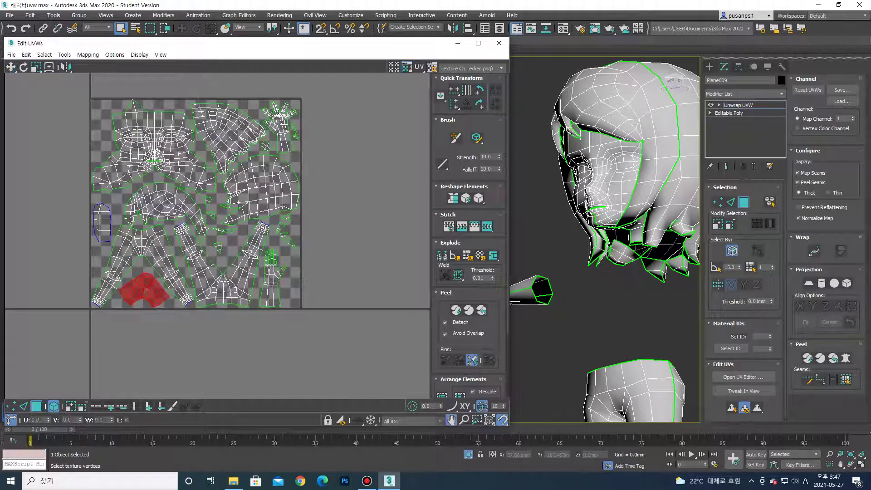
{"action": "scroll", "coordinate": [467, 317], "scroll_direction": "down", "scroll_amount": 2}
{"action": "scroll", "coordinate": [569, 228], "scroll_direction": "down", "scroll_amount": 3}
{"action": "scroll", "coordinate": [377, 165], "scroll_direction": "down", "scroll_amount": 2}
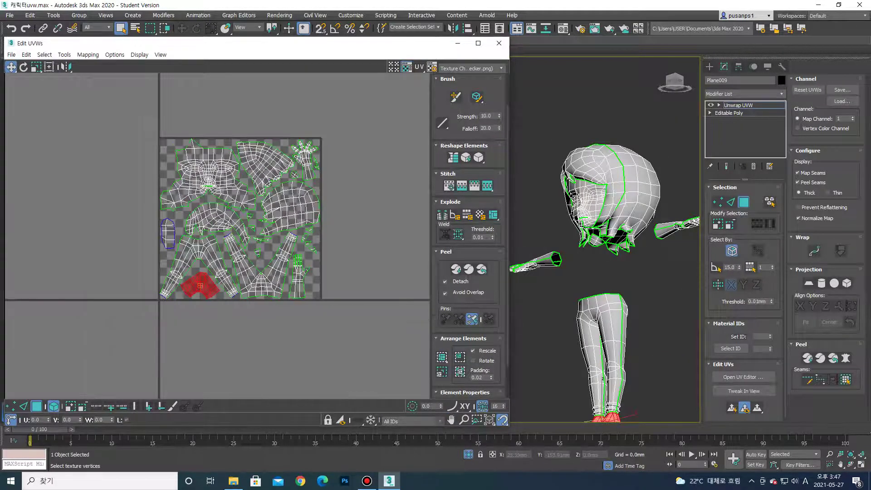
{"action": "left_click", "coordinate": [378, 165]}
Close the UV editor, hide the selected character parts, then unhide all objects
{"action": "left_click", "coordinate": [499, 43]}
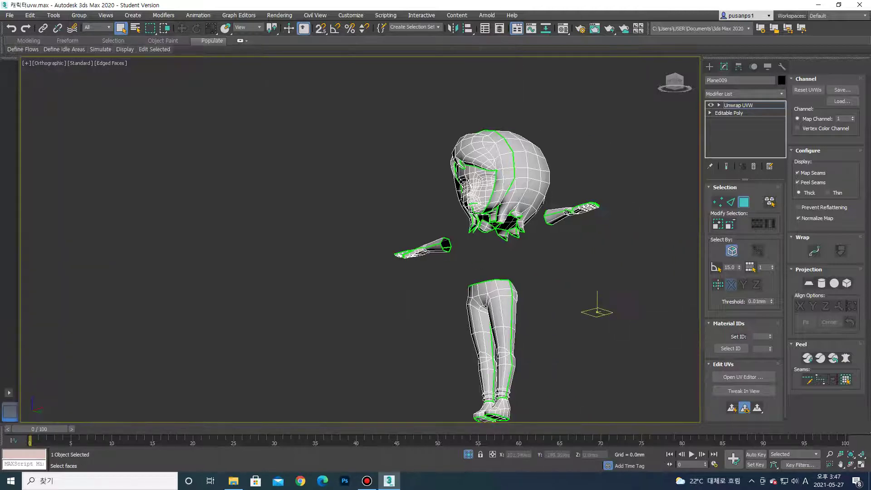
{"action": "left_click", "coordinate": [506, 109]}
{"action": "right_click", "coordinate": [506, 109]}
{"action": "left_click", "coordinate": [545, 106]}
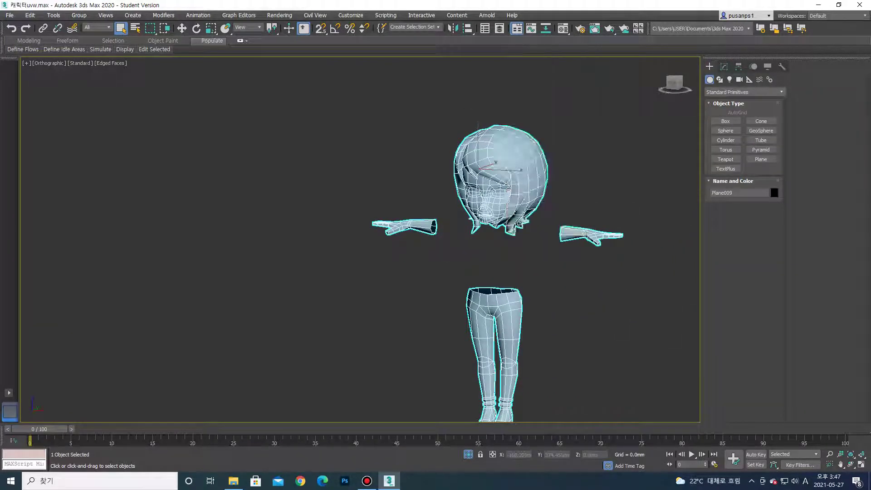
{"action": "right_click", "coordinate": [509, 152]}
{"action": "left_click", "coordinate": [544, 133]}
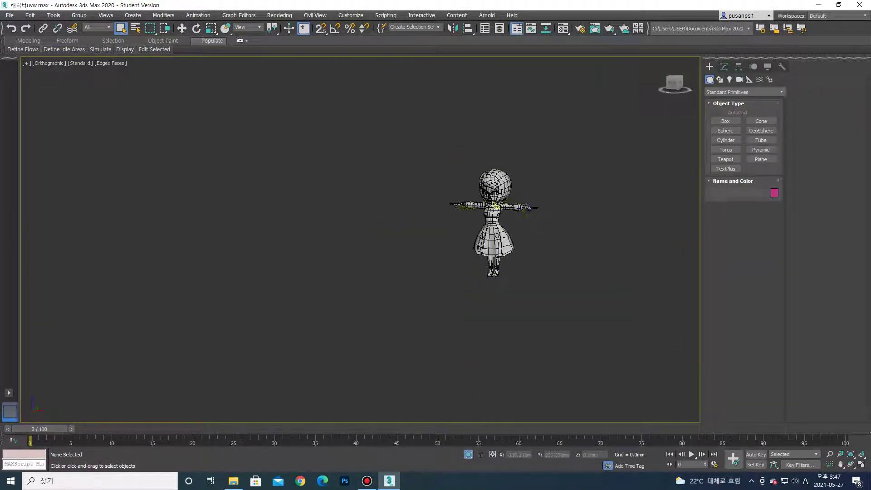
Select the shirt, both collar pieces, skirt and hem layer, and isolate them with Alt+Q
{"action": "left_click", "coordinate": [495, 207]}
{"action": "scroll", "coordinate": [493, 207], "scroll_direction": "up", "scroll_amount": 5}
{"action": "left_click", "coordinate": [500, 190], "text": "ctrl"}
{"action": "left_click", "coordinate": [469, 186], "text": "ctrl"}
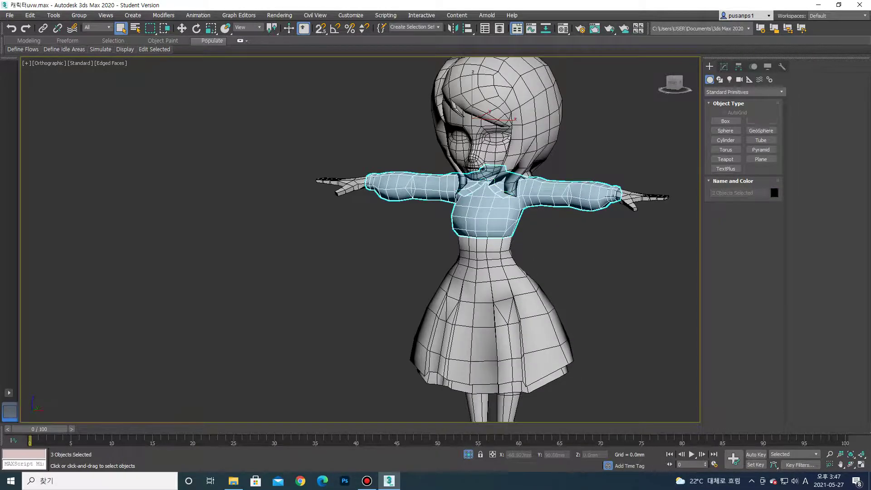
{"action": "scroll", "coordinate": [439, 179], "scroll_direction": "up", "scroll_amount": 1}
{"action": "scroll", "coordinate": [440, 180], "scroll_direction": "up", "scroll_amount": 1}
{"action": "left_click", "coordinate": [504, 345], "text": "ctrl"}
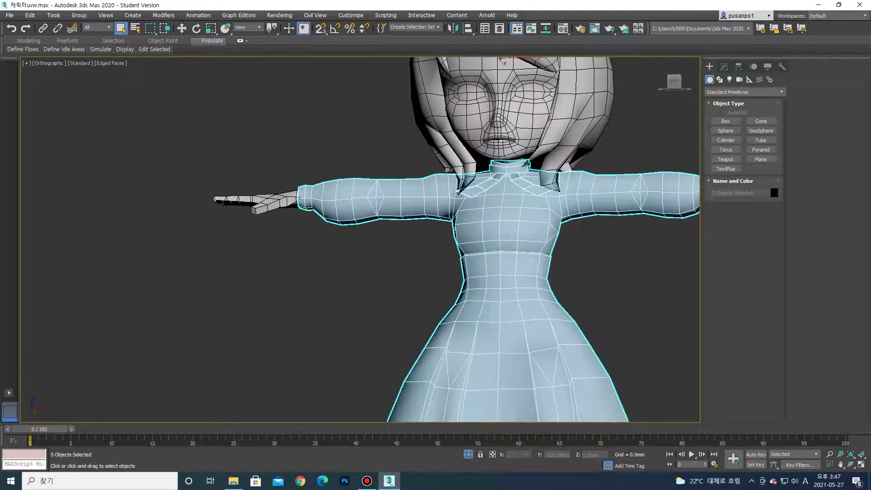
{"action": "scroll", "coordinate": [503, 154], "scroll_direction": "down", "scroll_amount": 3}
{"action": "left_click", "coordinate": [504, 317], "text": "ctrl"}
{"action": "key", "text": "alt+q"}
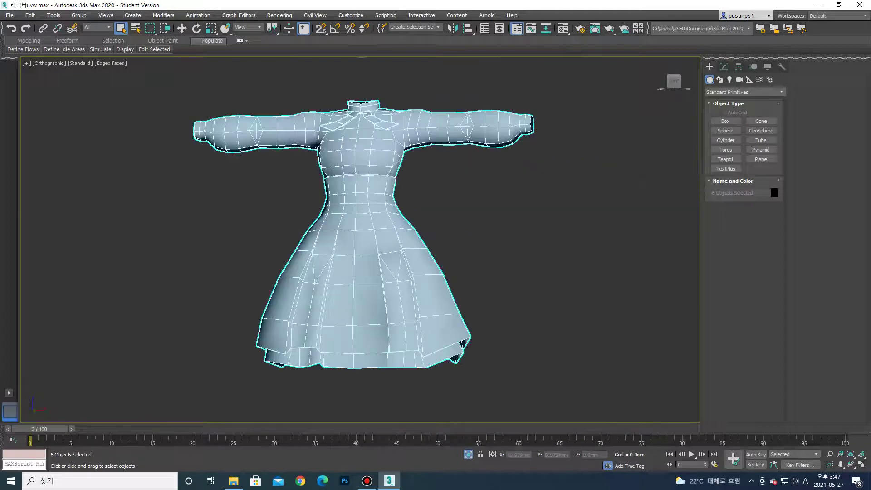
Reselect only the shirt and bring up its right-click menu
{"action": "left_click", "coordinate": [590, 250]}
{"action": "left_click", "coordinate": [363, 136]}
{"action": "middle_click_drag", "start_coordinate": [521, 136], "coordinate": [521, 159], "text": "alt"}
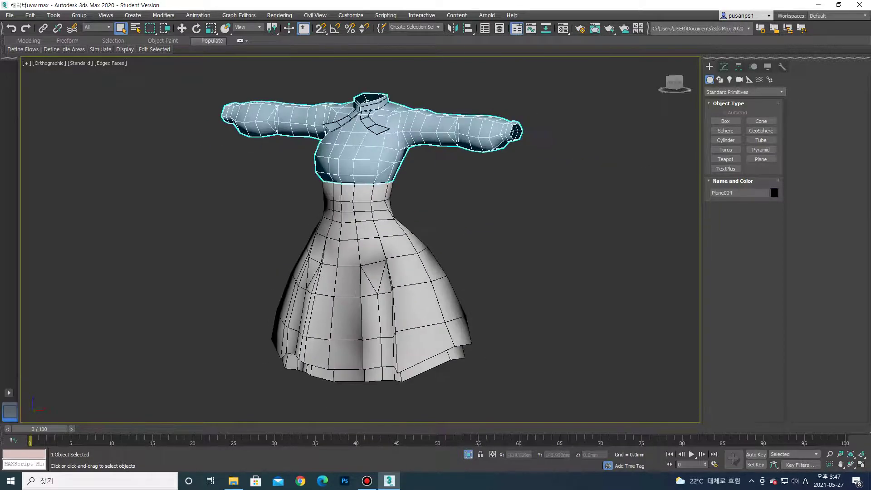
{"action": "right_click", "coordinate": [549, 113]}
Convert the shirt to Editable Poly and attach the skirt and its underlayer to it
{"action": "left_click", "coordinate": [579, 215]}
{"action": "middle_click_drag", "start_coordinate": [363, 227], "coordinate": [385, 227], "text": "alt"}
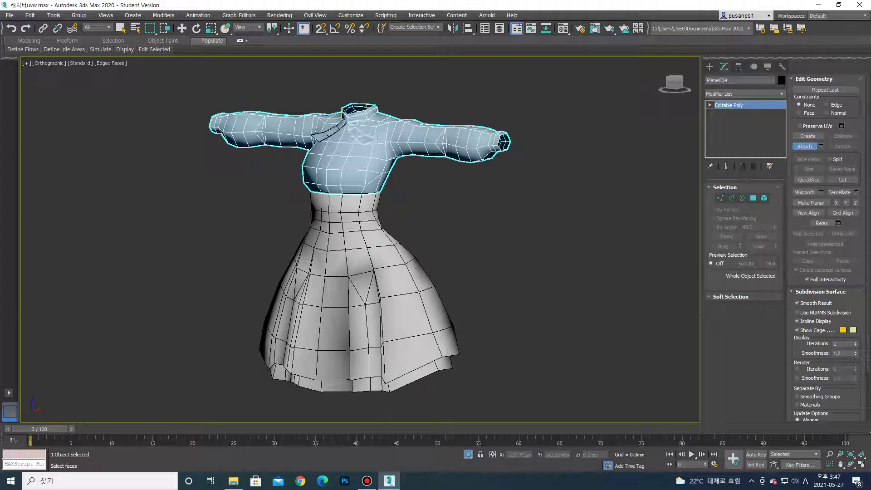
{"action": "left_click", "coordinate": [354, 272]}
{"action": "left_click", "coordinate": [327, 383]}
{"action": "key", "text": "w"}
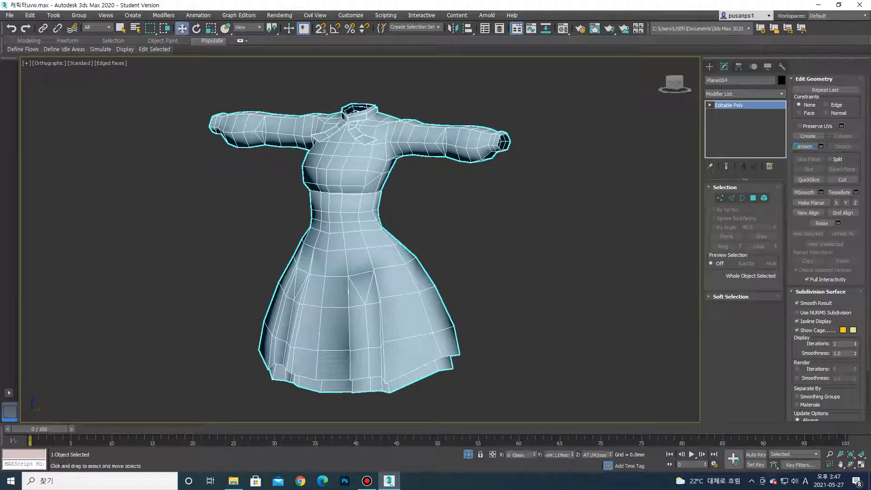
Add an Unwrap UVW modifier to the combined dress mesh
{"action": "left_click", "coordinate": [744, 93]}
{"action": "key", "text": "u"}
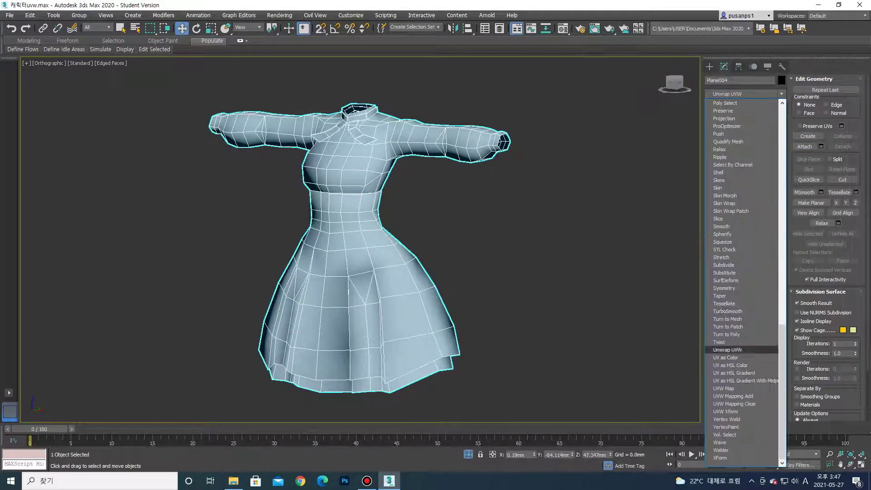
{"action": "key", "text": "Return"}
Open the dress UVs in the UV editor and move the skirt islands downward
{"action": "key", "text": "3"}
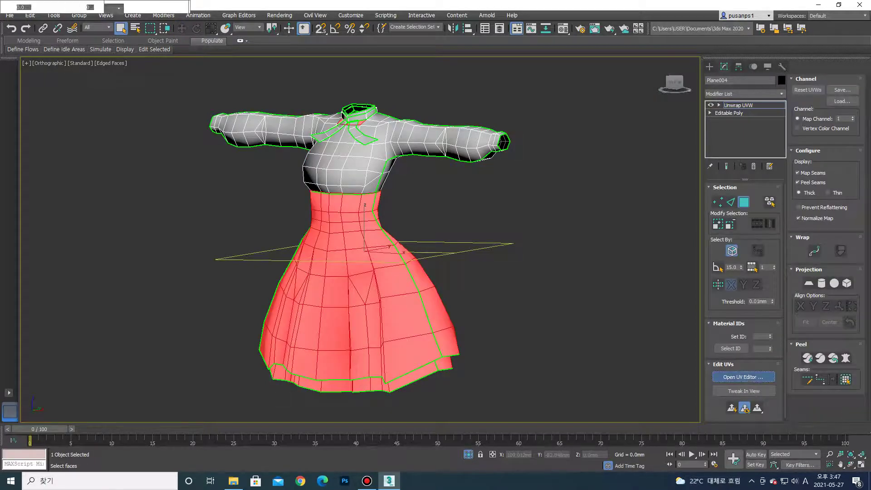
{"action": "left_click", "coordinate": [744, 377]}
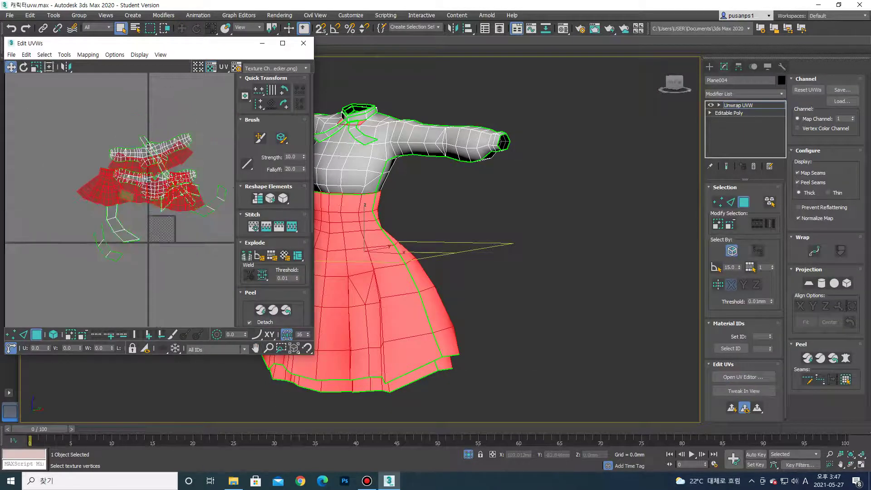
{"action": "left_click_drag", "start_coordinate": [141, 186], "coordinate": [157, 225]}
{"action": "key", "text": "ctrl+z"}
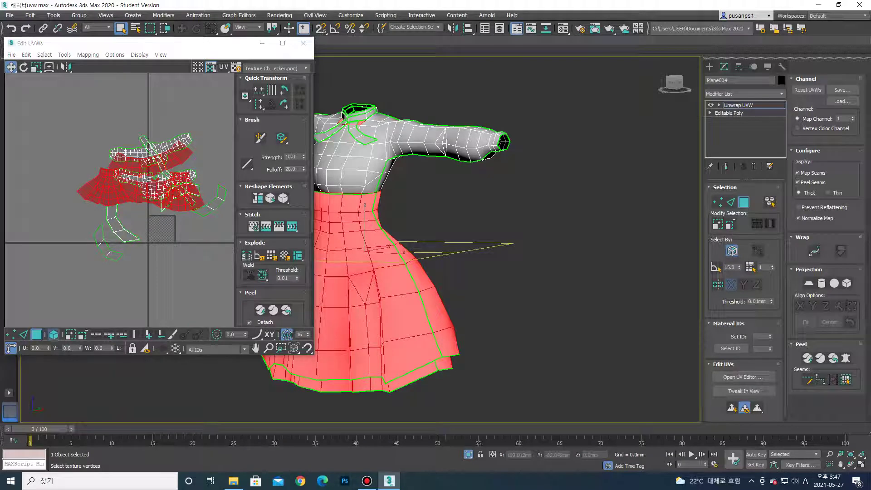
{"action": "left_click", "coordinate": [53, 318]}
{"action": "left_click", "coordinate": [112, 196]}
{"action": "left_click", "coordinate": [177, 191], "text": "ctrl"}
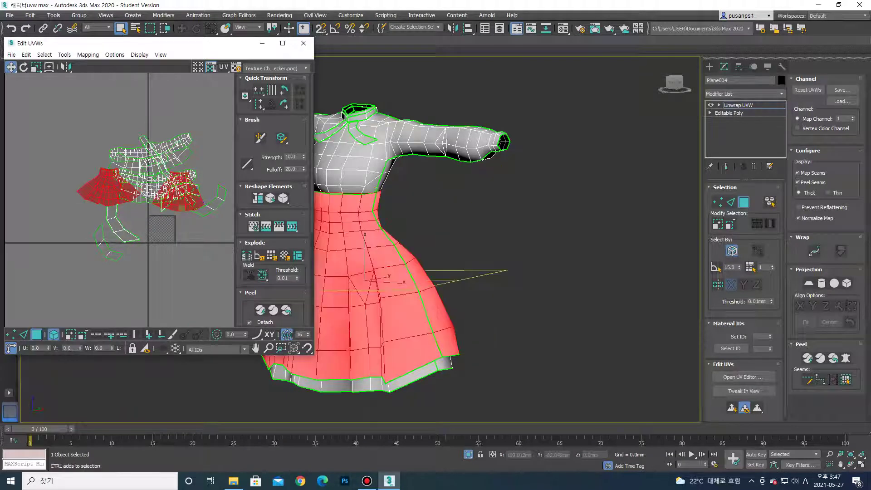
{"action": "left_click_drag", "start_coordinate": [177, 191], "coordinate": [182, 313]}
Move the bodice and sleeve islands to the left and the hem band islands right
{"action": "left_click", "coordinate": [356, 171]}
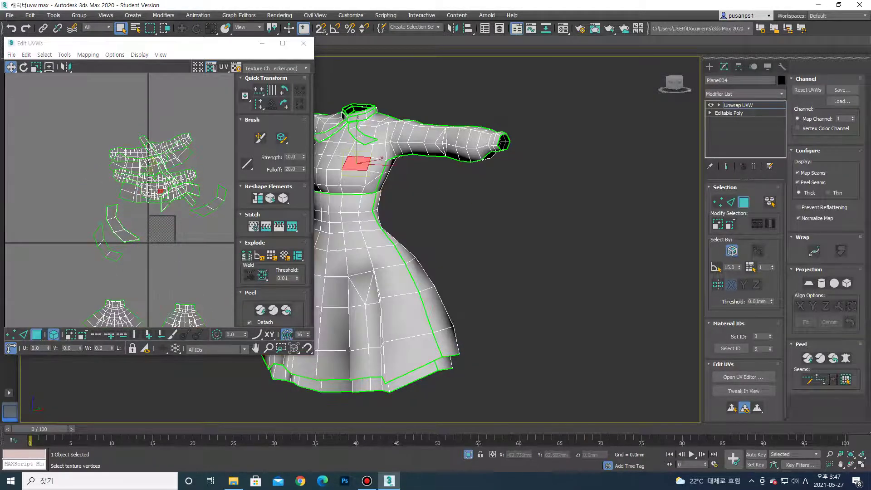
{"action": "scroll", "coordinate": [175, 224], "scroll_direction": "up", "scroll_amount": 2}
{"action": "left_click", "coordinate": [355, 171], "text": "ctrl"}
{"action": "scroll", "coordinate": [136, 204], "scroll_direction": "down", "scroll_amount": 2}
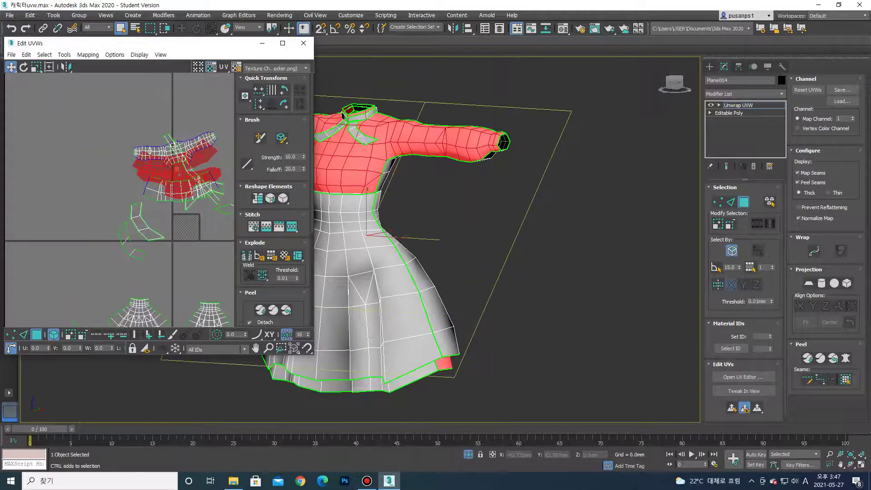
{"action": "left_click_drag", "start_coordinate": [173, 186], "coordinate": [46, 181]}
{"action": "left_click", "coordinate": [181, 182]}
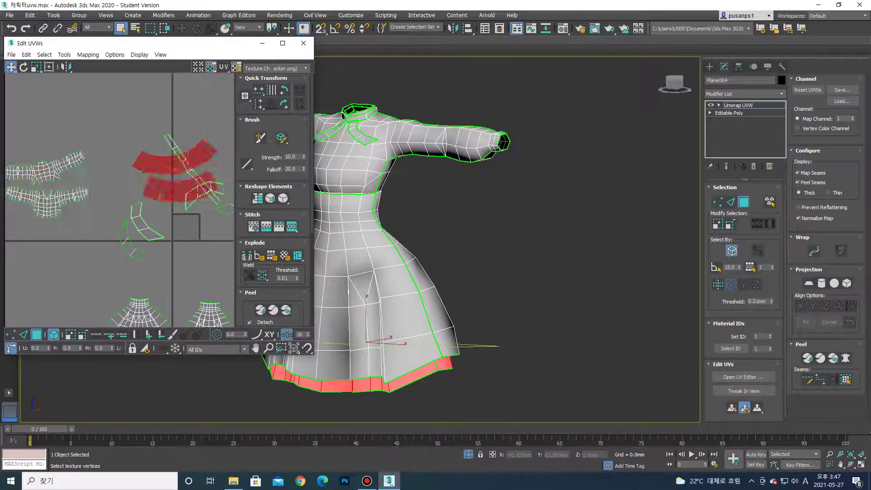
{"action": "scroll", "coordinate": [136, 204], "scroll_direction": "down", "scroll_amount": 1}
{"action": "left_click_drag", "start_coordinate": [186, 195], "coordinate": [229, 234]}
Move the shoulder and collar band islands up-left, then undo the move
{"action": "left_click", "coordinate": [349, 122]}
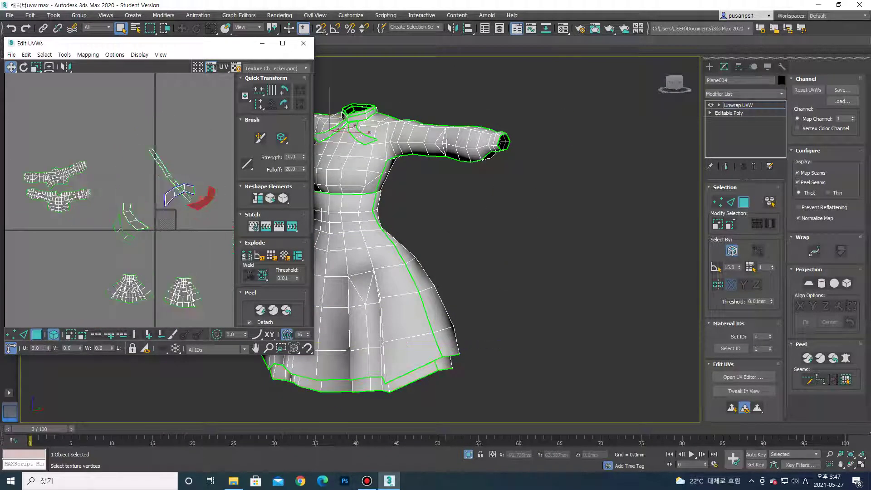
{"action": "left_click", "coordinate": [166, 205]}
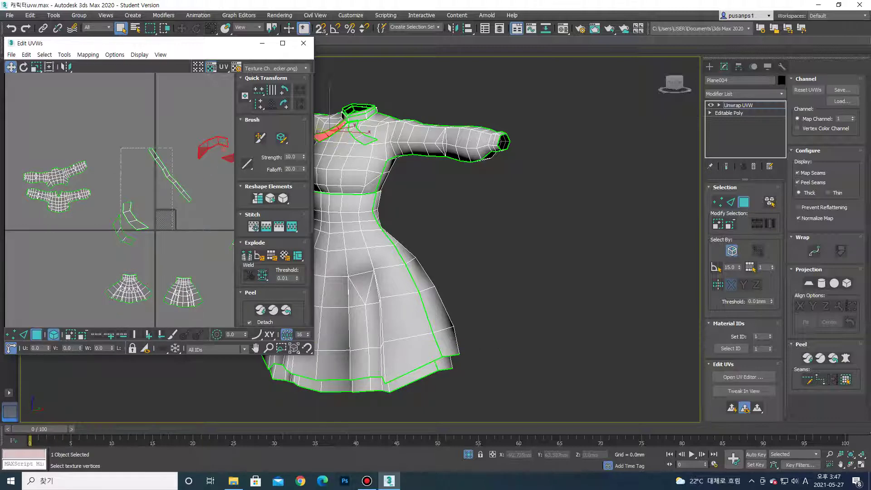
{"action": "left_click", "coordinate": [170, 176]}
{"action": "left_click", "coordinate": [133, 219], "text": "ctrl"}
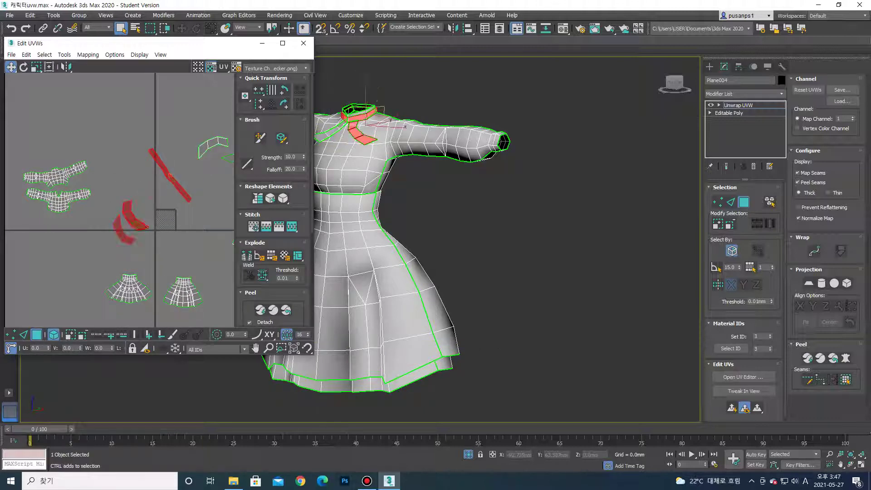
{"action": "left_click_drag", "start_coordinate": [133, 219], "coordinate": [90, 134]}
{"action": "key", "text": "ctrl+z"}
{"action": "key", "text": "ctrl+z"}
{"action": "key", "text": "ctrl+z"}
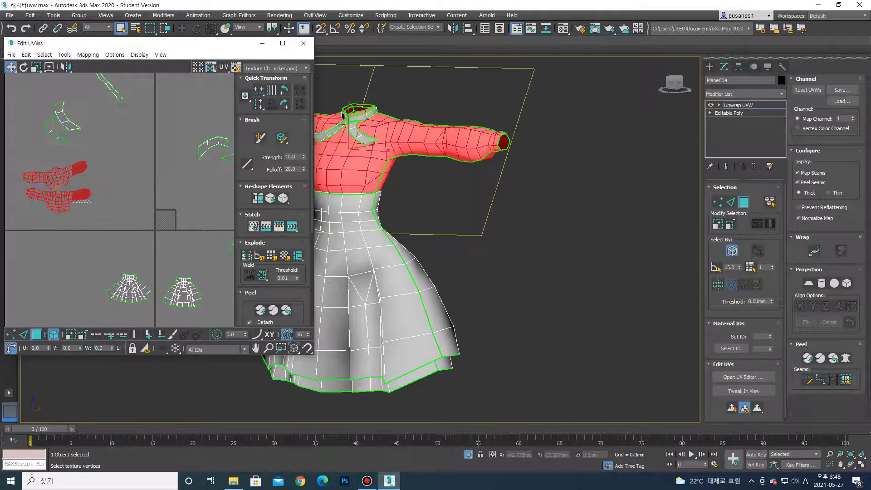
{"action": "key", "text": "ctrl+z"}
{"action": "key", "text": "ctrl+z"}
{"action": "key", "text": "ctrl+z"}
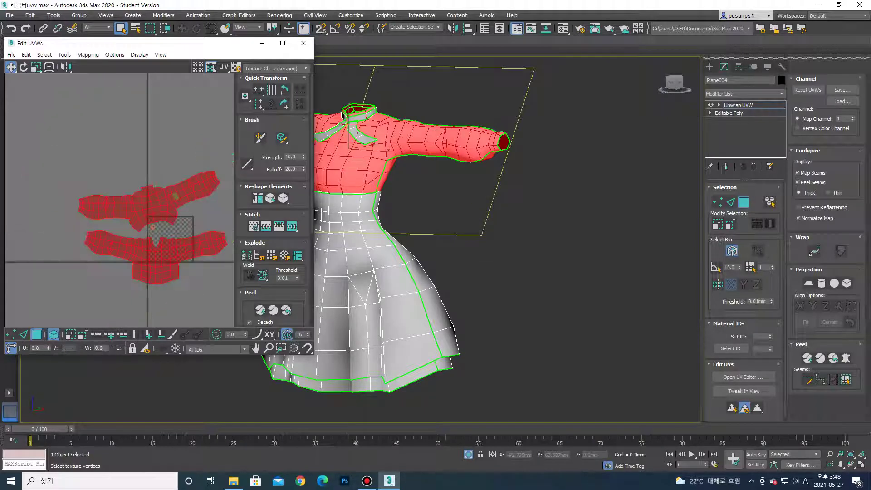
Bring the red shirt islands into view and move the first onto the checker tile
{"action": "scroll", "coordinate": [156, 217], "scroll_direction": "up", "scroll_amount": 3}
{"action": "scroll", "coordinate": [118, 190], "scroll_direction": "up", "scroll_amount": 3}
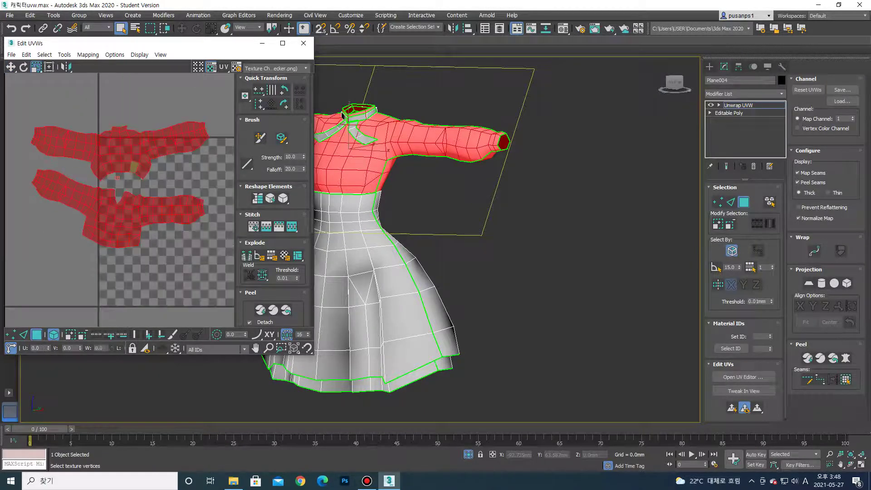
{"action": "middle_click_drag", "start_coordinate": [114, 159], "coordinate": [184, 190]}
{"action": "key", "text": "ctrl+z"}
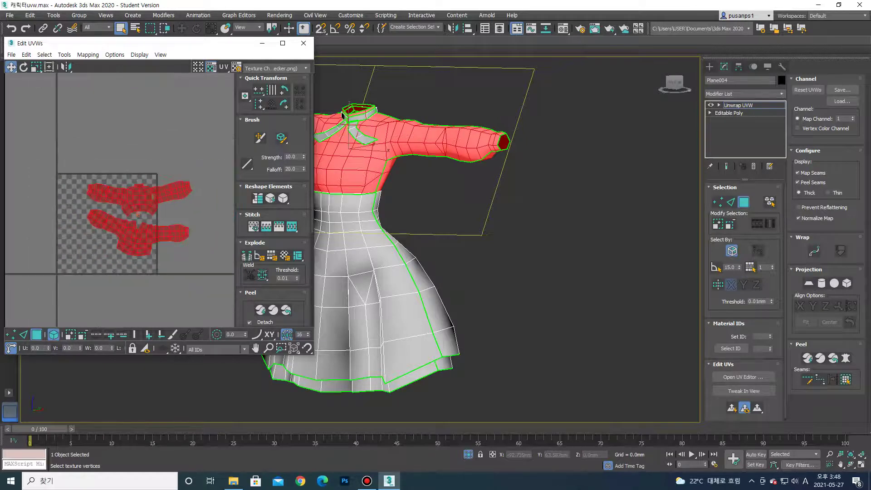
{"action": "key", "text": "ctrl+z"}
{"action": "key", "text": "ctrl+z"}
{"action": "key", "text": "ctrl+z"}
{"action": "left_click", "coordinate": [218, 236]}
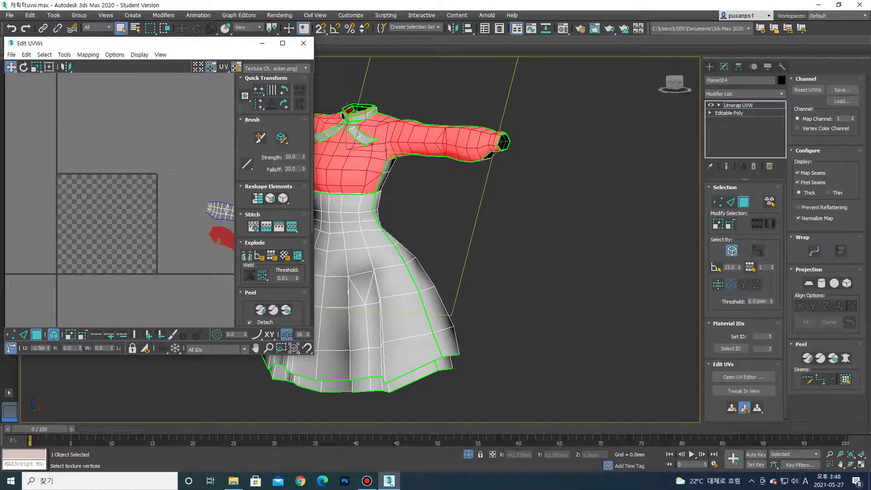
{"action": "mouse_move", "coordinate": [218, 236]}
{"action": "left_mouse_down"}
{"action": "mouse_move", "coordinate": [149, 227]}
{"action": "mouse_move", "coordinate": [98, 200]}
{"action": "left_mouse_up"}
Rotate the shirt island and stack the second bodice island on the checker tile
{"action": "key", "text": "e"}
{"action": "scroll", "coordinate": [98, 200], "scroll_direction": "up", "scroll_amount": 1}
{"action": "key", "text": "w"}
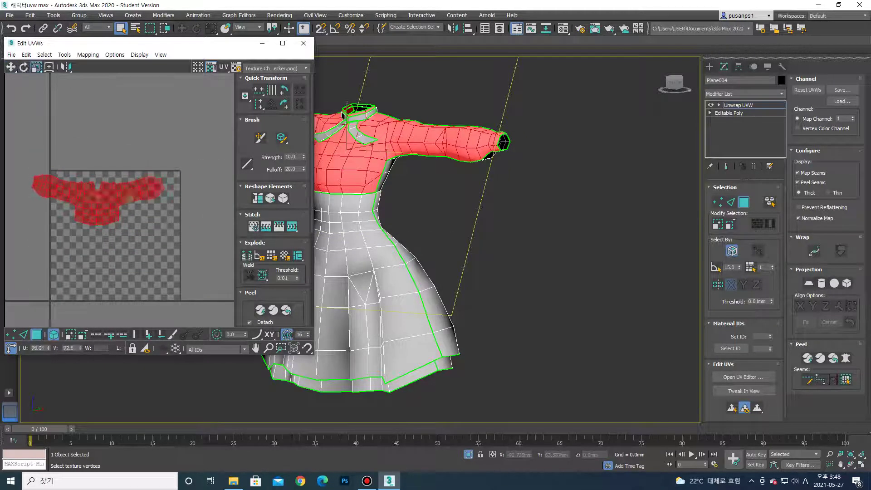
{"action": "scroll", "coordinate": [97, 195], "scroll_direction": "down", "scroll_amount": 2}
{"action": "mouse_move", "coordinate": [97, 195]}
{"action": "middle_mouse_down"}
{"action": "mouse_move", "coordinate": [110, 195]}
{"action": "mouse_move", "coordinate": [18, 182]}
{"action": "middle_mouse_up"}
{"action": "scroll", "coordinate": [108, 180], "scroll_direction": "down", "scroll_amount": 2}
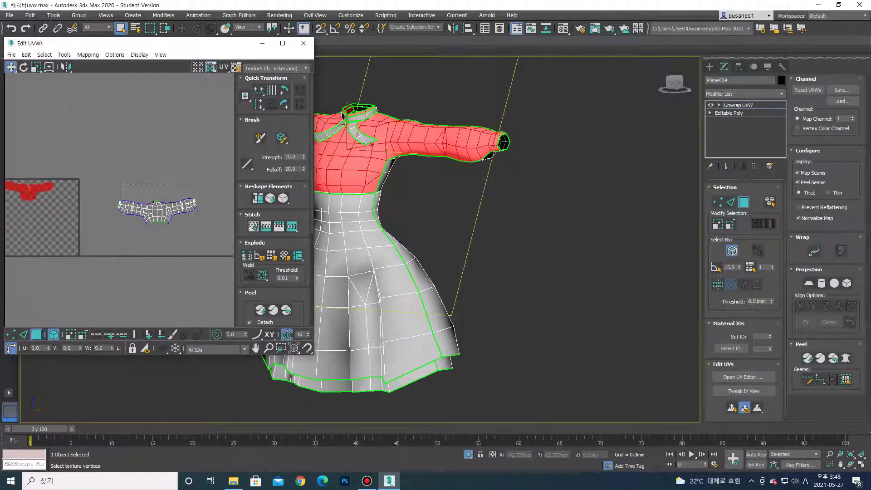
{"action": "left_click_drag", "start_coordinate": [145, 199], "coordinate": [43, 216]}
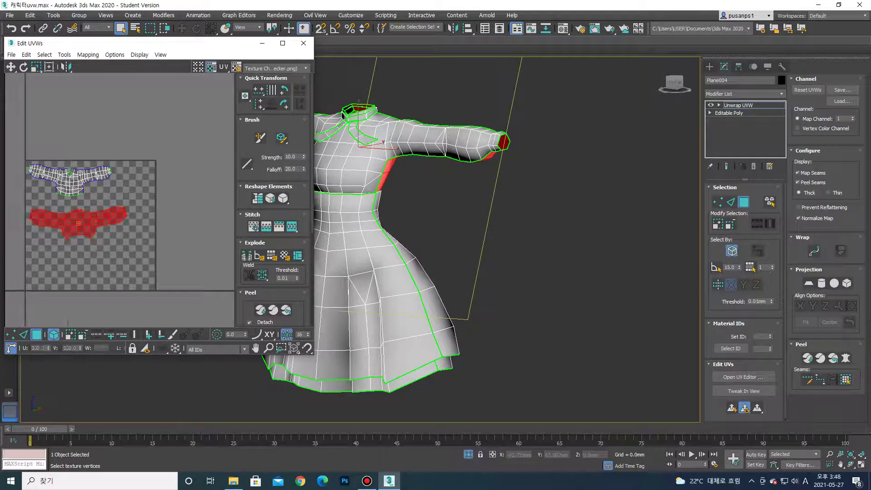
{"action": "scroll", "coordinate": [119, 199], "scroll_direction": "up", "scroll_amount": 2}
{"action": "middle_click_drag", "start_coordinate": [91, 204], "coordinate": [132, 208]}
{"action": "scroll", "coordinate": [129, 221], "scroll_direction": "up", "scroll_amount": 2}
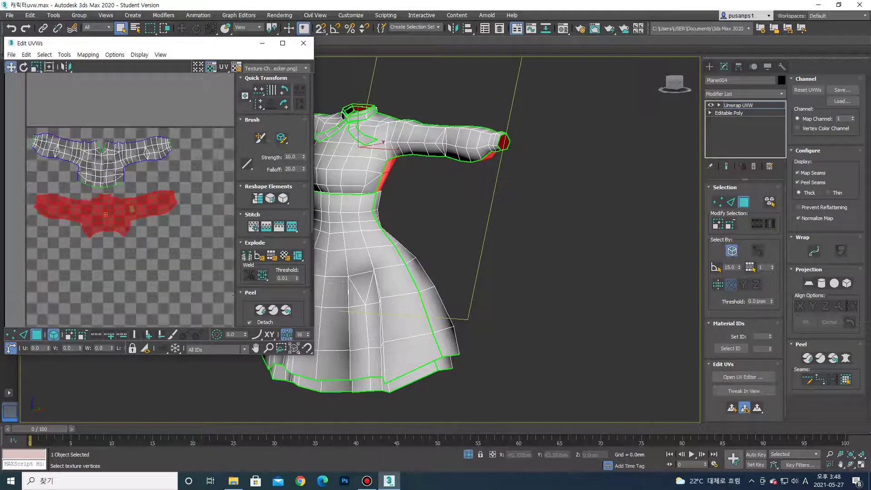
{"action": "key", "text": "w"}
{"action": "scroll", "coordinate": [136, 197], "scroll_direction": "down", "scroll_amount": 3}
Move the first skirt panel island into the tile and scale it down
{"action": "scroll", "coordinate": [136, 198], "scroll_direction": "down", "scroll_amount": 2}
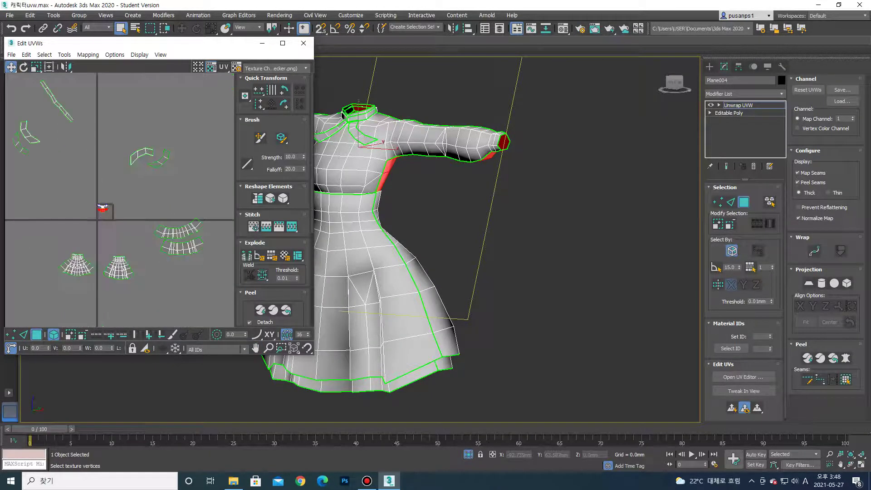
{"action": "left_click", "coordinate": [78, 265]}
{"action": "left_click_drag", "start_coordinate": [77, 264], "coordinate": [103, 208]}
{"action": "scroll", "coordinate": [105, 209], "scroll_direction": "up", "scroll_amount": 3}
{"action": "key", "text": "r"}
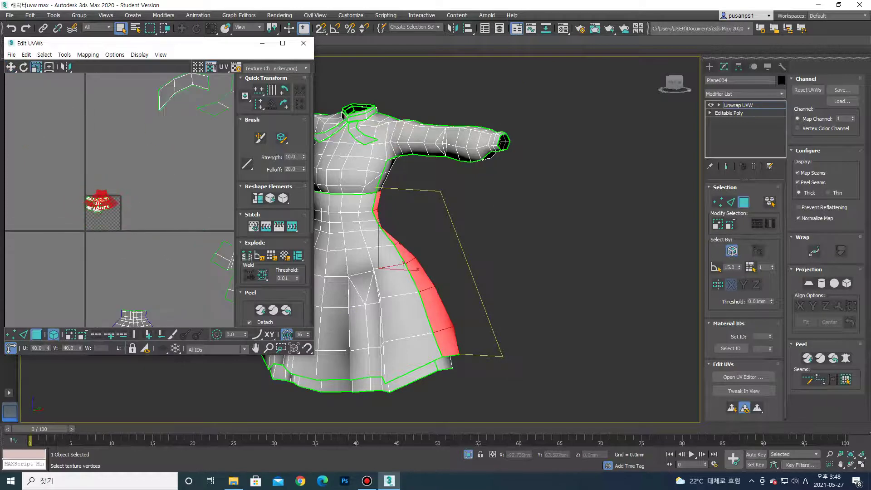
{"action": "scroll", "coordinate": [108, 213], "scroll_direction": "up", "scroll_amount": 3}
{"action": "scroll", "coordinate": [106, 239], "scroll_direction": "up", "scroll_amount": 3}
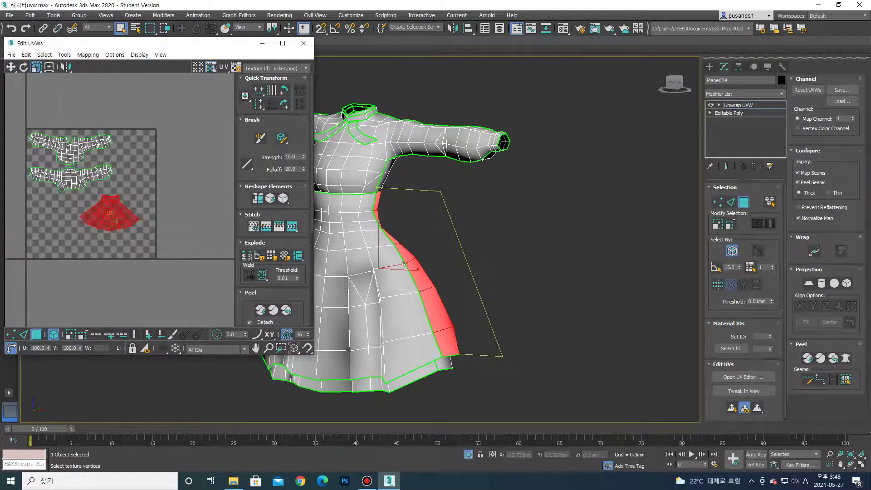
{"action": "key", "text": "w"}
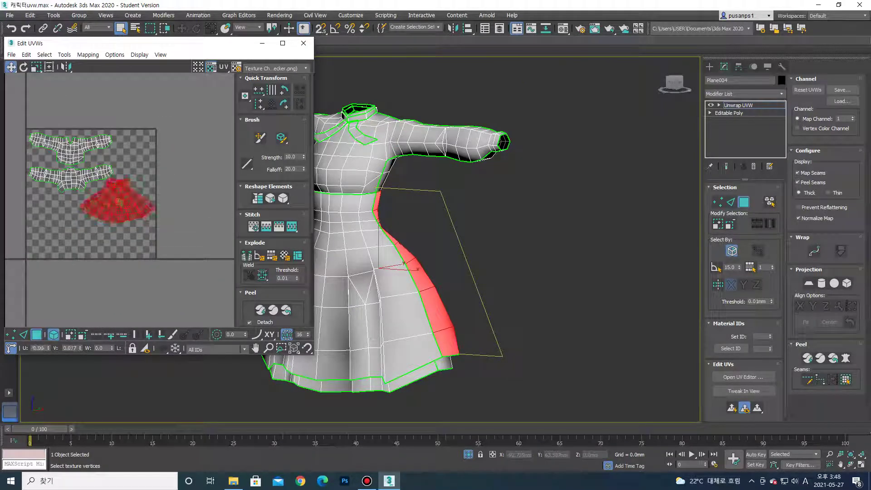
{"action": "scroll", "coordinate": [123, 207], "scroll_direction": "up", "scroll_amount": 2}
{"action": "scroll", "coordinate": [122, 207], "scroll_direction": "up", "scroll_amount": 3}
{"action": "scroll", "coordinate": [122, 204], "scroll_direction": "down", "scroll_amount": 5}
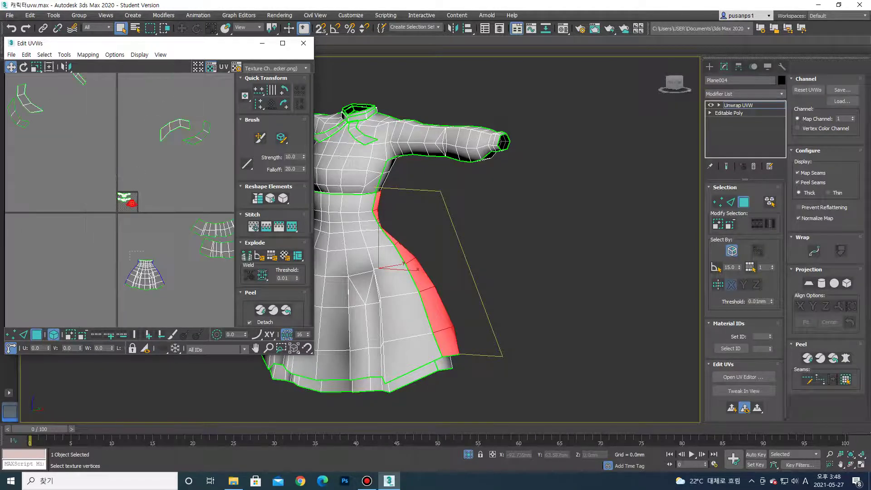
Shift the front skirt shell left and nudge the right shell down beside it
{"action": "left_click", "coordinate": [133, 258]}
{"action": "scroll", "coordinate": [123, 204], "scroll_direction": "up", "scroll_amount": 2}
{"action": "scroll", "coordinate": [132, 222], "scroll_direction": "up", "scroll_amount": 4}
{"action": "scroll", "coordinate": [131, 223], "scroll_direction": "down", "scroll_amount": 2}
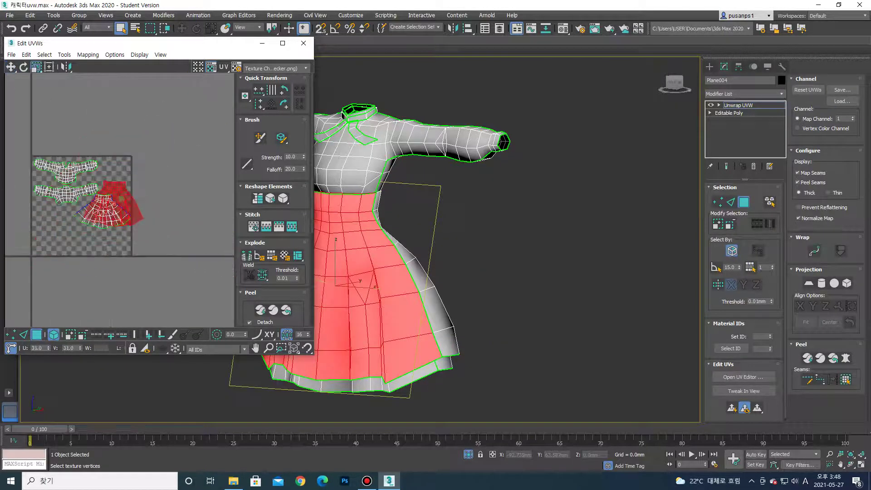
{"action": "scroll", "coordinate": [132, 223], "scroll_direction": "up", "scroll_amount": 3}
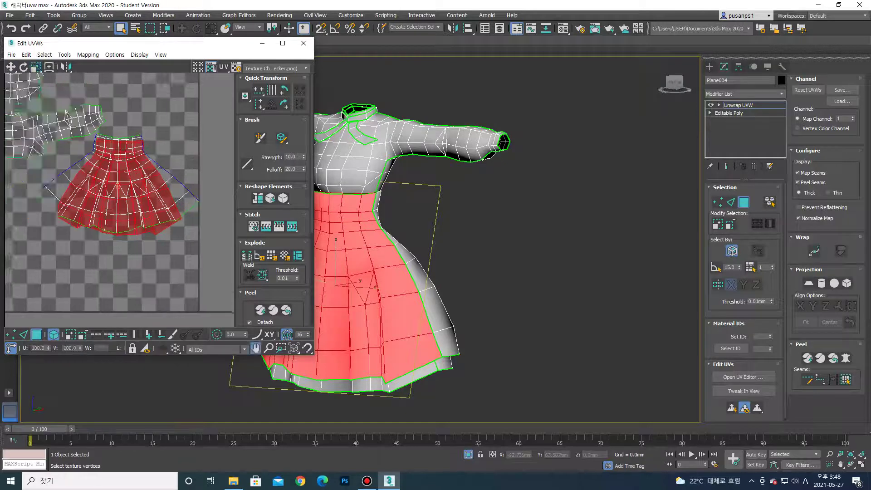
{"action": "scroll", "coordinate": [114, 204], "scroll_direction": "down", "scroll_amount": 3}
{"action": "left_click_drag", "start_coordinate": [149, 199], "coordinate": [67, 219]}
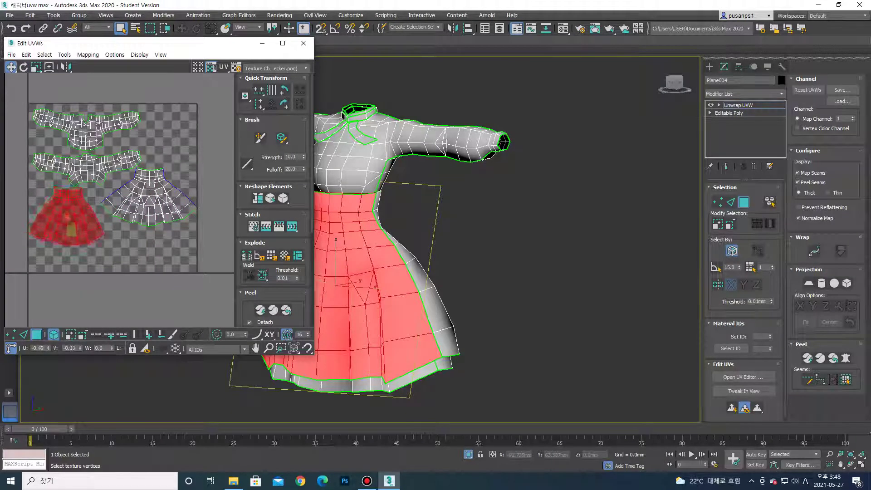
{"action": "left_click", "coordinate": [131, 211]}
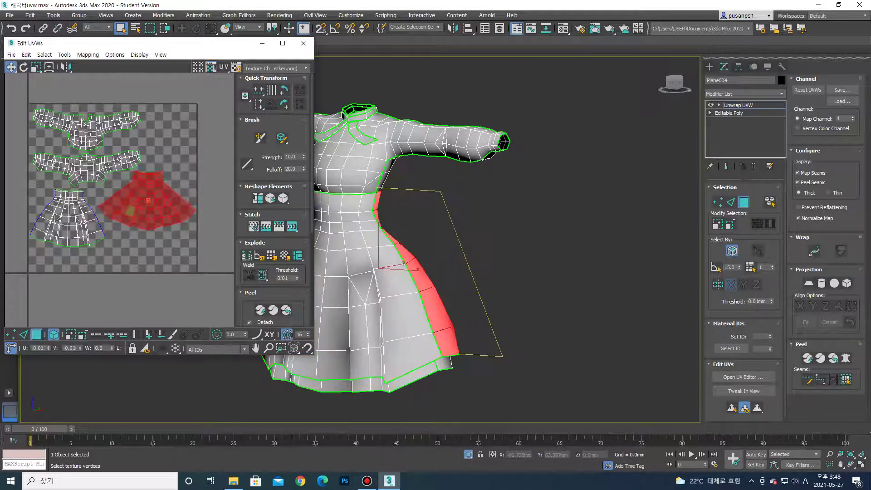
{"action": "scroll", "coordinate": [127, 209], "scroll_direction": "down", "scroll_amount": 3}
{"action": "left_click", "coordinate": [97, 213], "text": "ctrl"}
{"action": "scroll", "coordinate": [129, 199], "scroll_direction": "up", "scroll_amount": 2}
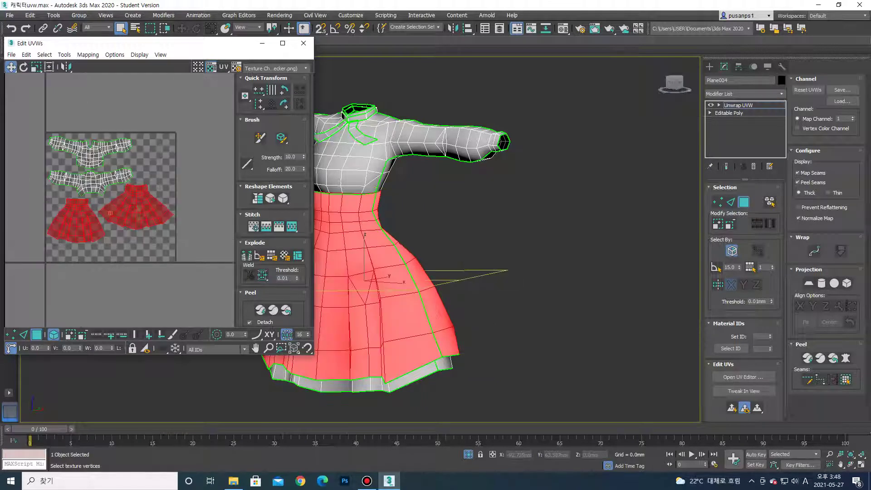
{"action": "left_click", "coordinate": [136, 231]}
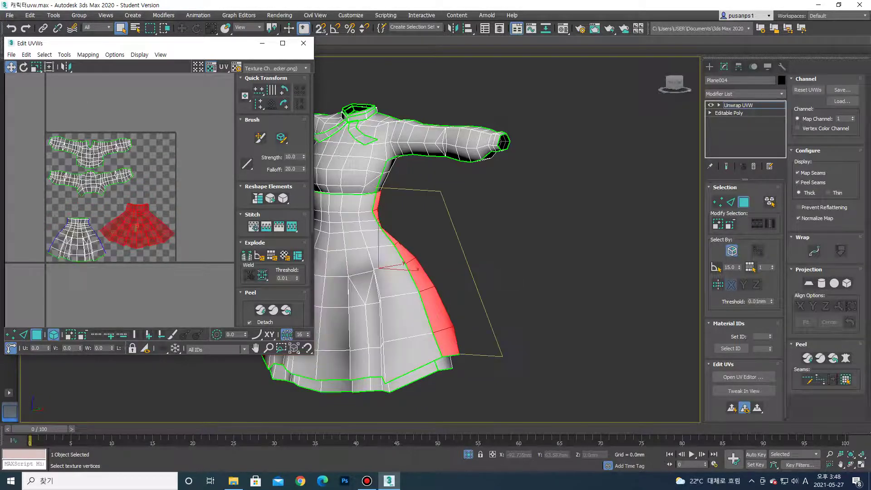
{"action": "left_click_drag", "start_coordinate": [136, 231], "coordinate": [142, 240]}
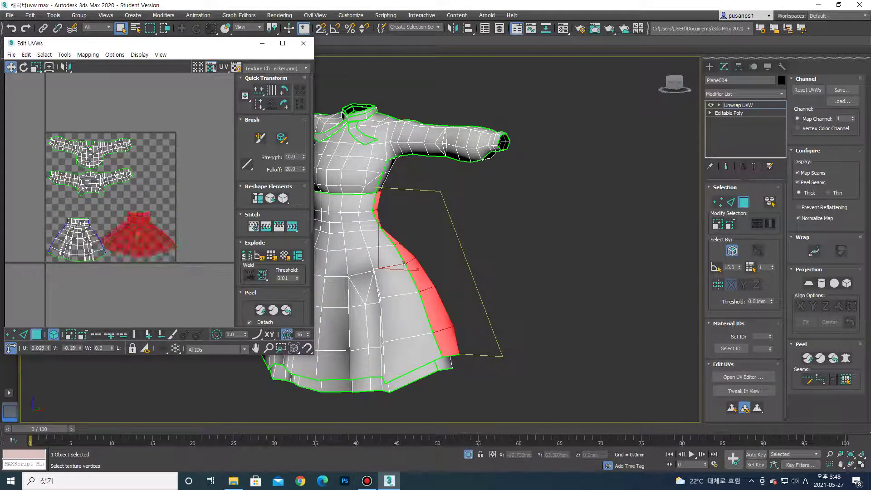
Zoom and recentre on the tile to check the skirt shells, then select the upper-body element
{"action": "scroll", "coordinate": [139, 235], "scroll_direction": "up", "scroll_amount": 2}
{"action": "scroll", "coordinate": [142, 236], "scroll_direction": "down", "scroll_amount": 2}
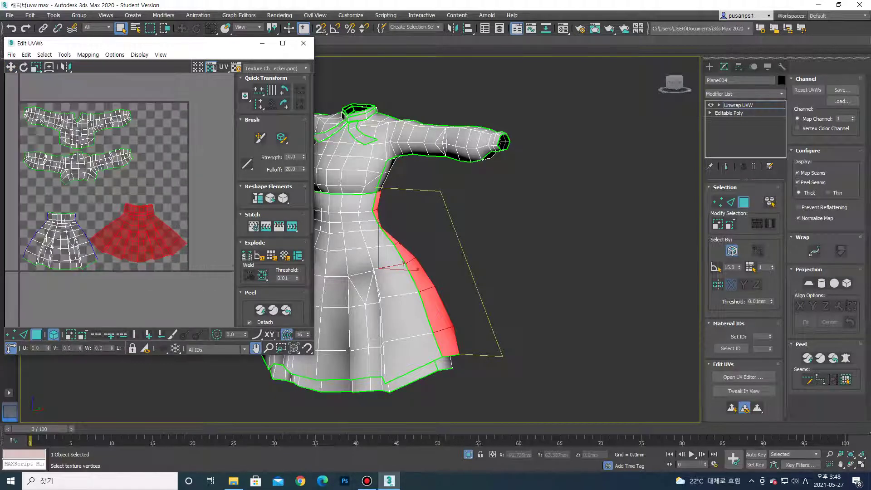
{"action": "scroll", "coordinate": [141, 236], "scroll_direction": "down", "scroll_amount": 1}
{"action": "scroll", "coordinate": [140, 236], "scroll_direction": "up", "scroll_amount": 1}
{"action": "scroll", "coordinate": [139, 236], "scroll_direction": "down", "scroll_amount": 1}
{"action": "scroll", "coordinate": [138, 237], "scroll_direction": "up", "scroll_amount": 1}
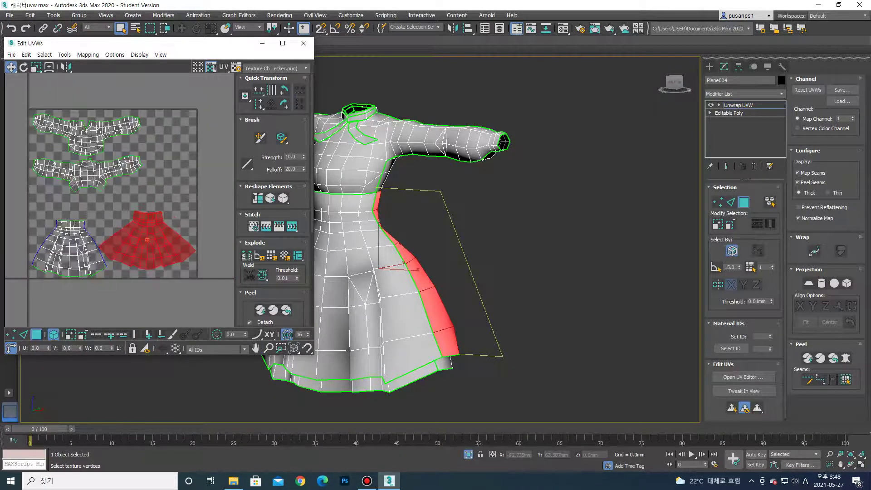
{"action": "scroll", "coordinate": [138, 236], "scroll_direction": "up", "scroll_amount": 1}
{"action": "scroll", "coordinate": [138, 236], "scroll_direction": "down", "scroll_amount": 2}
{"action": "mouse_move", "coordinate": [139, 237]}
{"action": "middle_mouse_down"}
{"action": "mouse_move", "coordinate": [149, 241]}
{"action": "mouse_move", "coordinate": [138, 241]}
{"action": "middle_mouse_up"}
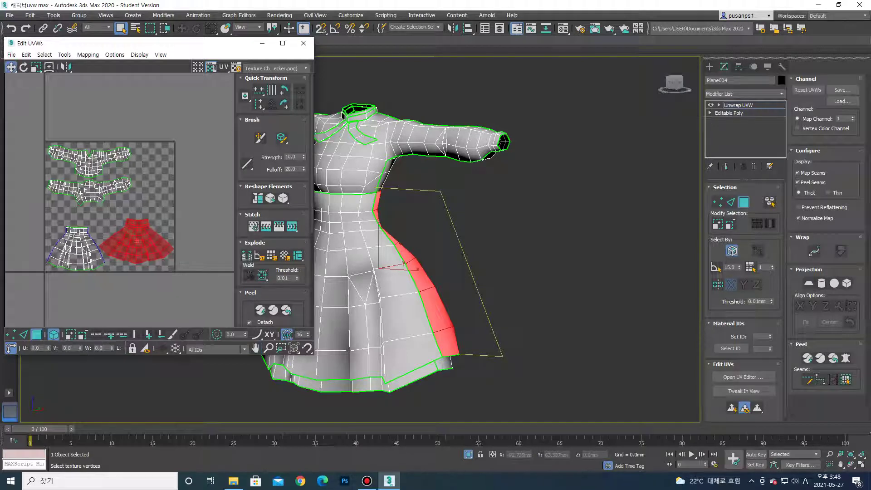
{"action": "scroll", "coordinate": [136, 240], "scroll_direction": "up", "scroll_amount": 1}
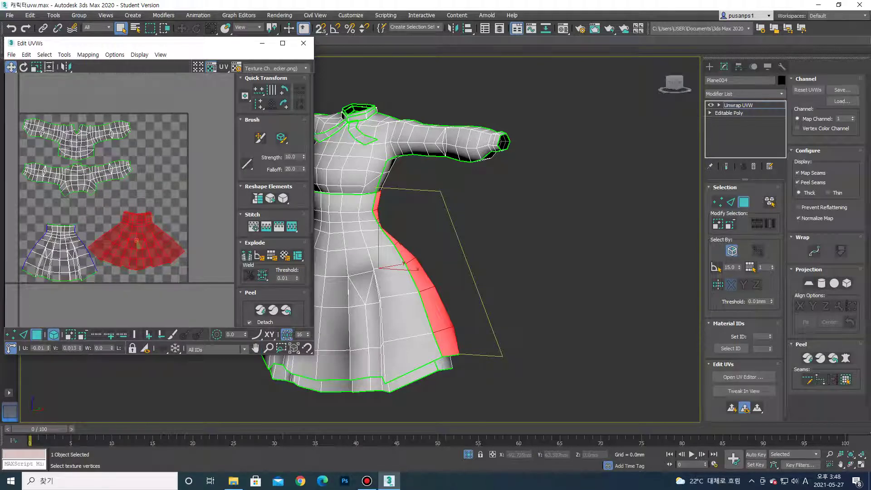
{"action": "scroll", "coordinate": [136, 241], "scroll_direction": "down", "scroll_amount": 2}
{"action": "scroll", "coordinate": [136, 240], "scroll_direction": "up", "scroll_amount": 1}
{"action": "scroll", "coordinate": [136, 240], "scroll_direction": "down", "scroll_amount": 1}
{"action": "left_click", "coordinate": [343, 116]}
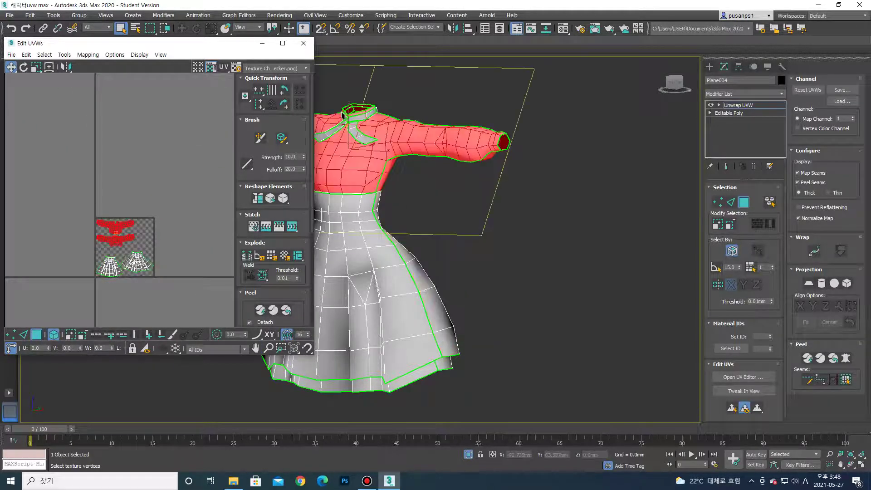
{"action": "scroll", "coordinate": [110, 222], "scroll_direction": "up", "scroll_amount": 2}
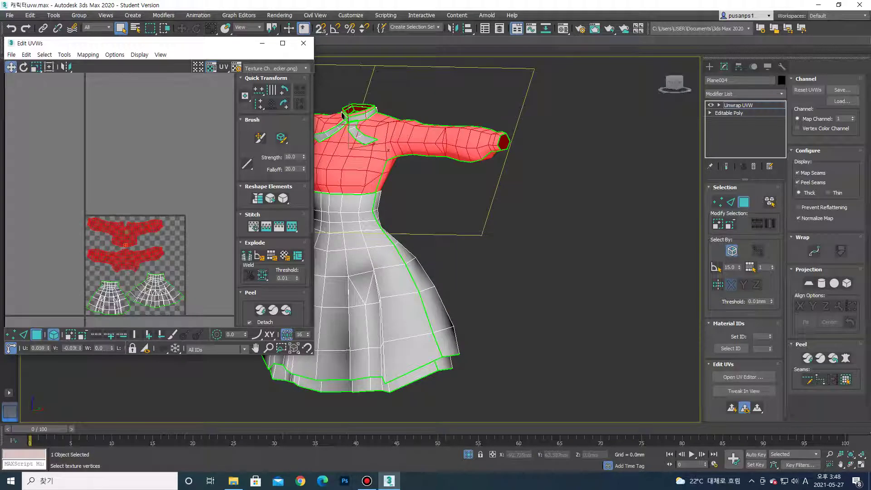
{"action": "scroll", "coordinate": [104, 226], "scroll_direction": "down", "scroll_amount": 4}
{"action": "scroll", "coordinate": [104, 227], "scroll_direction": "down", "scroll_amount": 2}
Select the skirt hem ring, view the red hem islands beside the tile, and undo a stray change
{"action": "left_click", "coordinate": [444, 363]}
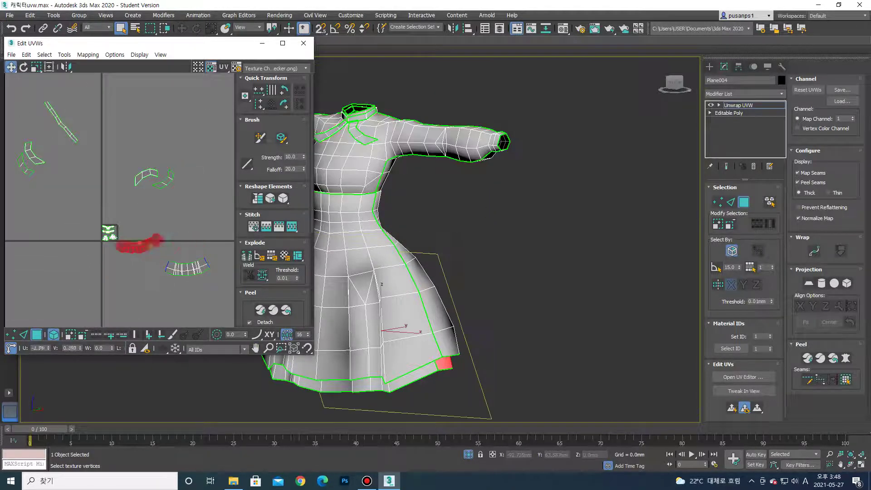
{"action": "double_click", "coordinate": [443, 363]}
{"action": "scroll", "coordinate": [117, 264], "scroll_direction": "up", "scroll_amount": 3}
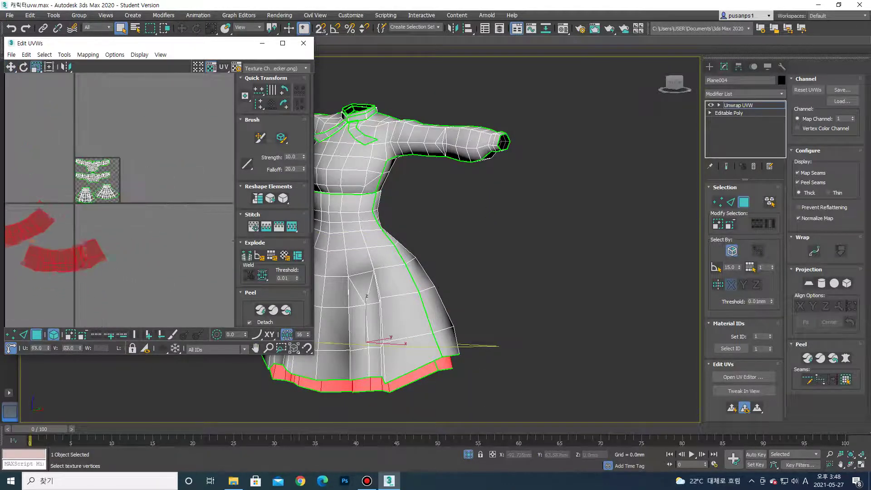
{"action": "middle_click_drag", "start_coordinate": [68, 91], "coordinate": [100, 189]}
{"action": "scroll", "coordinate": [118, 200], "scroll_direction": "up", "scroll_amount": 2}
{"action": "left_click_drag", "start_coordinate": [55, 245], "coordinate": [102, 249]}
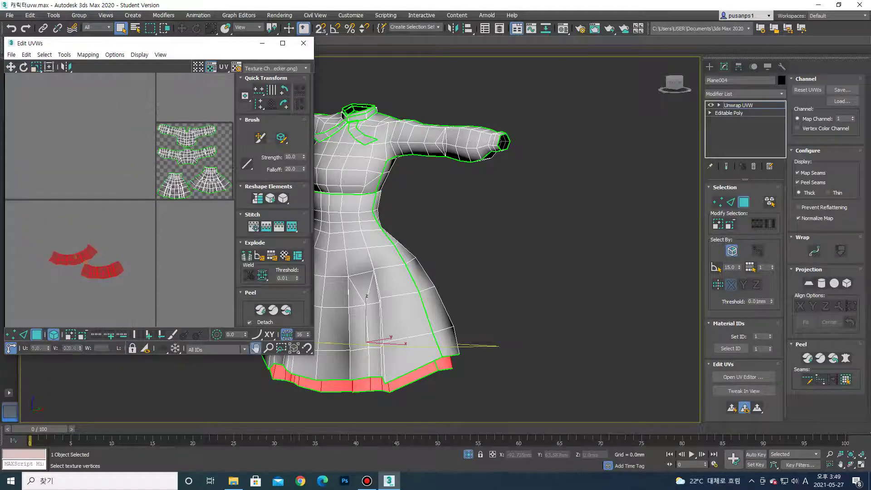
{"action": "scroll", "coordinate": [118, 199], "scroll_direction": "up", "scroll_amount": 1}
{"action": "scroll", "coordinate": [118, 200], "scroll_direction": "up", "scroll_amount": 2}
{"action": "key", "text": "ctrl+z"}
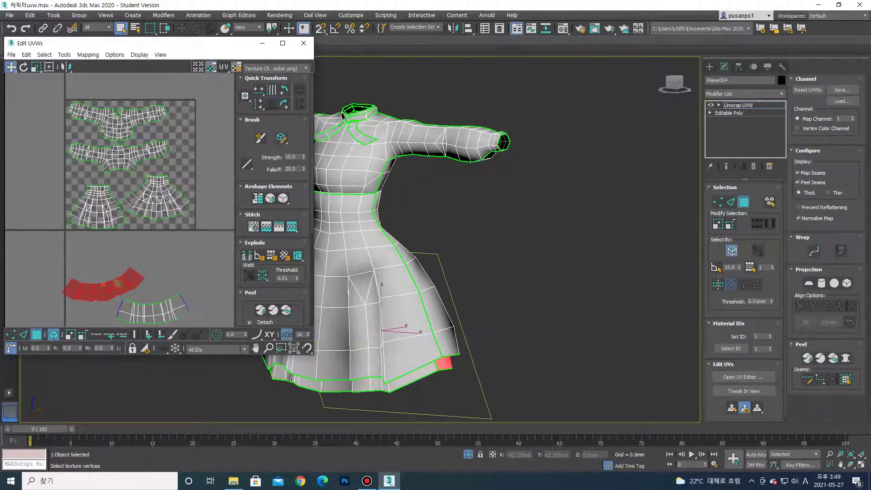
{"action": "scroll", "coordinate": [118, 200], "scroll_direction": "down", "scroll_amount": 3}
Reselect the hem band ring and move both hem pieces to the tile's right edge
{"action": "double_click", "coordinate": [444, 363]}
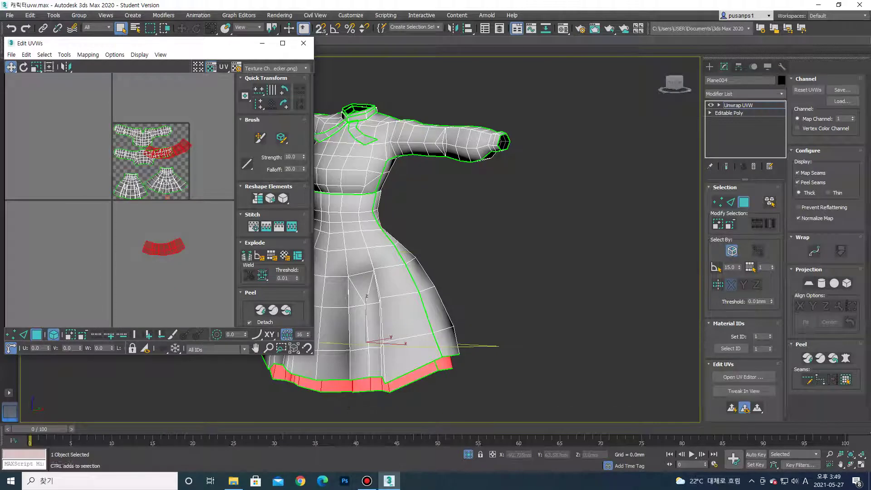
{"action": "left_click_drag", "start_coordinate": [167, 157], "coordinate": [168, 167]}
{"action": "scroll", "coordinate": [188, 170], "scroll_direction": "up", "scroll_amount": 1}
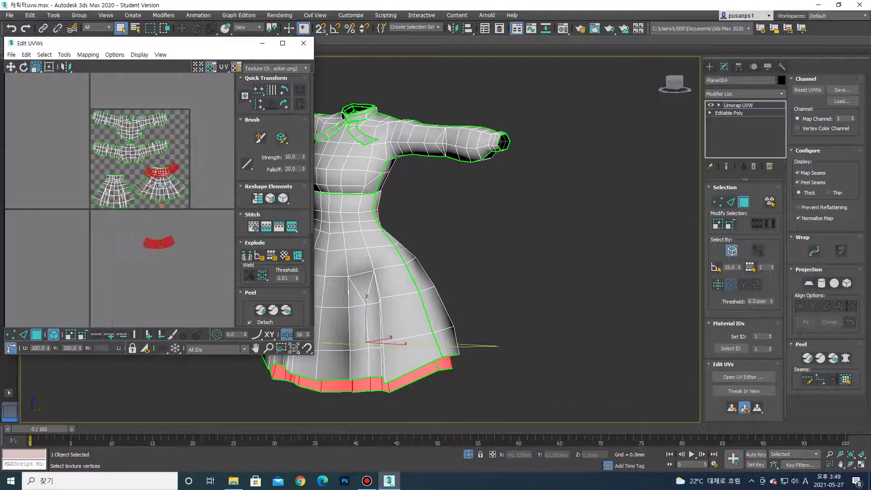
{"action": "key", "text": "w"}
{"action": "mouse_move", "coordinate": [131, 206]}
{"action": "left_mouse_down"}
{"action": "mouse_move", "coordinate": [99, 205]}
{"action": "mouse_move", "coordinate": [205, 162]}
{"action": "left_mouse_up"}
{"action": "scroll", "coordinate": [117, 199], "scroll_direction": "up", "scroll_amount": 2}
Rotate one hem band shell about 78 degrees so it stands upright
{"action": "left_click", "coordinate": [172, 145]}
{"action": "scroll", "coordinate": [136, 172], "scroll_direction": "up", "scroll_amount": 1}
{"action": "key", "text": "e"}
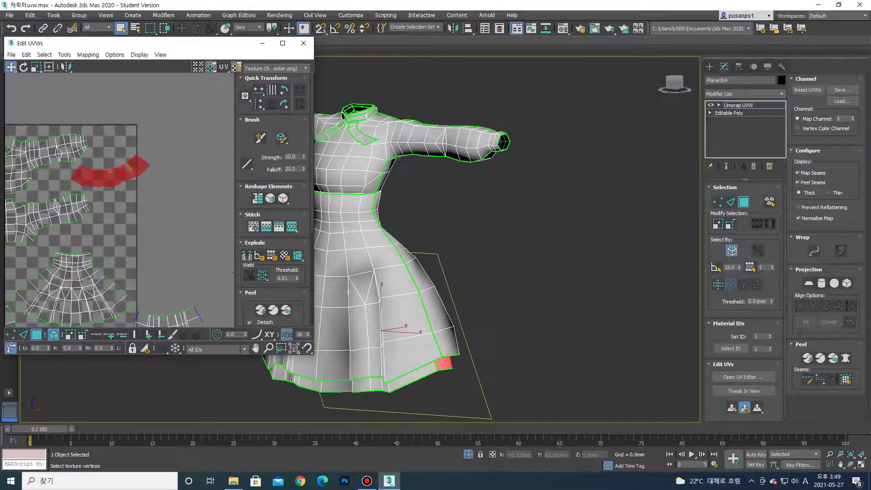
{"action": "left_click_drag", "start_coordinate": [105, 176], "coordinate": [114, 136]}
{"action": "key", "text": "w"}
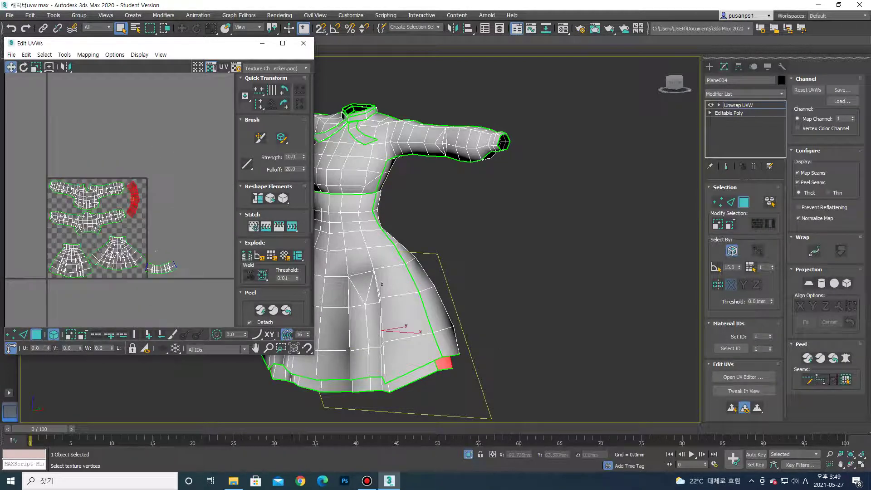
{"action": "scroll", "coordinate": [118, 200], "scroll_direction": "down", "scroll_amount": 3}
Move the other hem band shell up beside the checker tile
{"action": "left_click", "coordinate": [159, 267]}
{"action": "mouse_move", "coordinate": [160, 267]}
{"action": "left_mouse_down"}
{"action": "mouse_move", "coordinate": [155, 195]}
{"action": "mouse_move", "coordinate": [138, 179]}
{"action": "mouse_move", "coordinate": [120, 272]}
{"action": "left_mouse_up"}
{"action": "scroll", "coordinate": [154, 195], "scroll_direction": "up", "scroll_amount": 1}
{"action": "scroll", "coordinate": [149, 190], "scroll_direction": "up", "scroll_amount": 1}
{"action": "key", "text": "e"}
{"action": "key", "text": "w"}
{"action": "scroll", "coordinate": [136, 240], "scroll_direction": "up", "scroll_amount": 1}
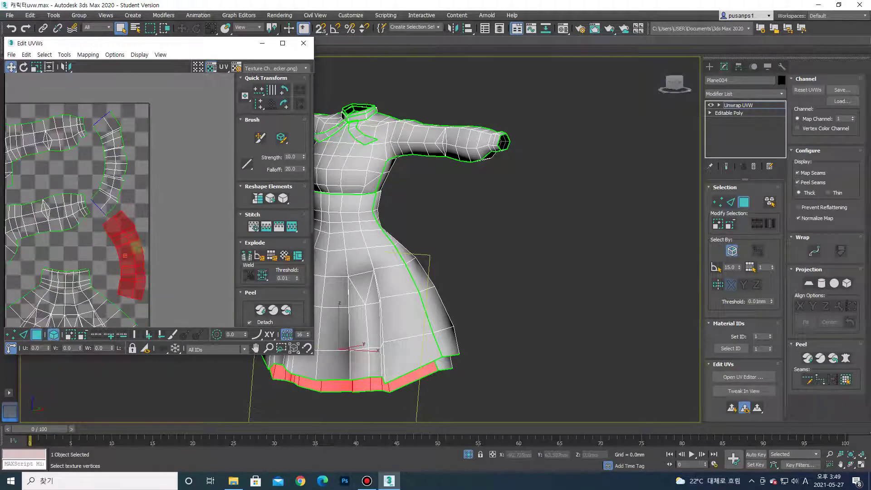
Shift the curved strip shell right and scale the hem shell to about 73%
{"action": "left_click", "coordinate": [117, 154]}
{"action": "left_click_drag", "start_coordinate": [117, 154], "coordinate": [129, 150]}
{"action": "left_click", "coordinate": [125, 254]}
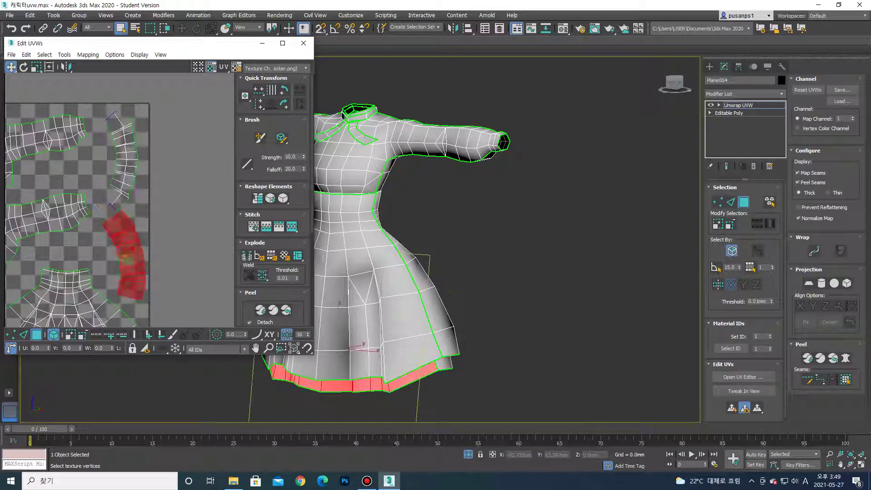
{"action": "key", "text": "r"}
{"action": "mouse_move", "coordinate": [125, 254]}
{"action": "left_mouse_down"}
{"action": "mouse_move", "coordinate": [118, 248]}
{"action": "mouse_move", "coordinate": [122, 254]}
{"action": "left_mouse_up"}
{"action": "key", "text": "w"}
{"action": "scroll", "coordinate": [150, 235], "scroll_direction": "down", "scroll_amount": 6}
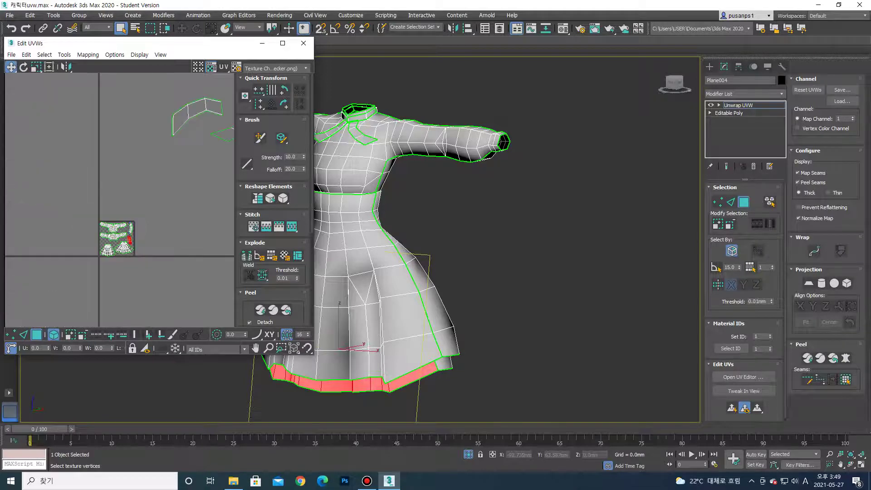
{"action": "left_click", "coordinate": [343, 115]}
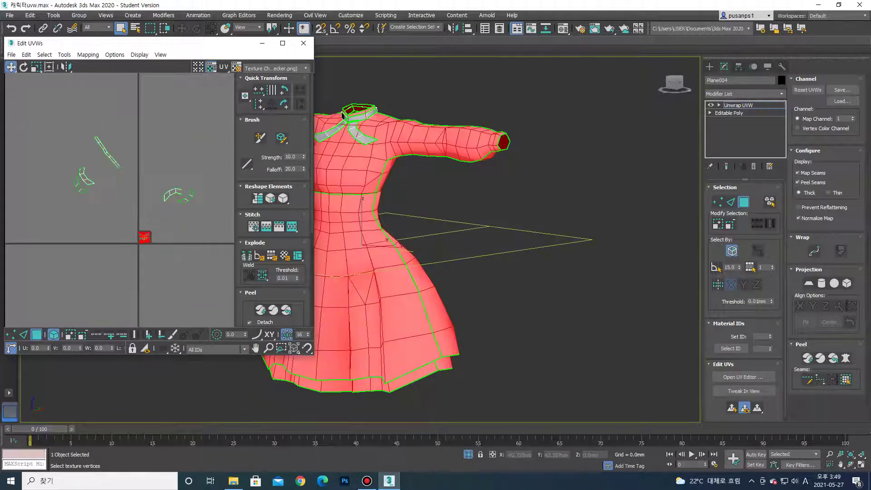
Select a collar face, grow it to the full collar ring, and move that shell onto the checker tile
{"action": "scroll", "coordinate": [342, 115], "scroll_direction": "up", "scroll_amount": 4}
{"action": "left_click", "coordinate": [363, 105]}
{"action": "scroll", "coordinate": [155, 144], "scroll_direction": "up", "scroll_amount": 1}
{"action": "scroll", "coordinate": [155, 144], "scroll_direction": "up", "scroll_amount": 1}
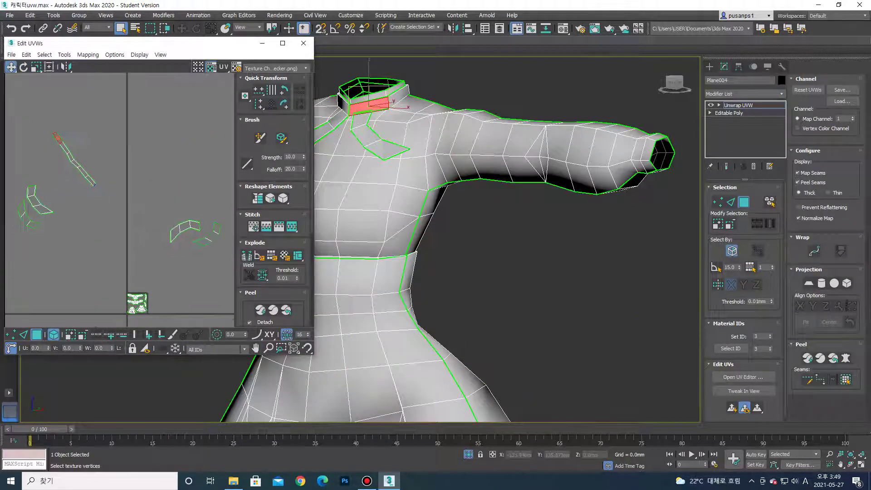
{"action": "left_click", "coordinate": [405, 100], "text": "shift"}
{"action": "left_click_drag", "start_coordinate": [82, 170], "coordinate": [136, 290]}
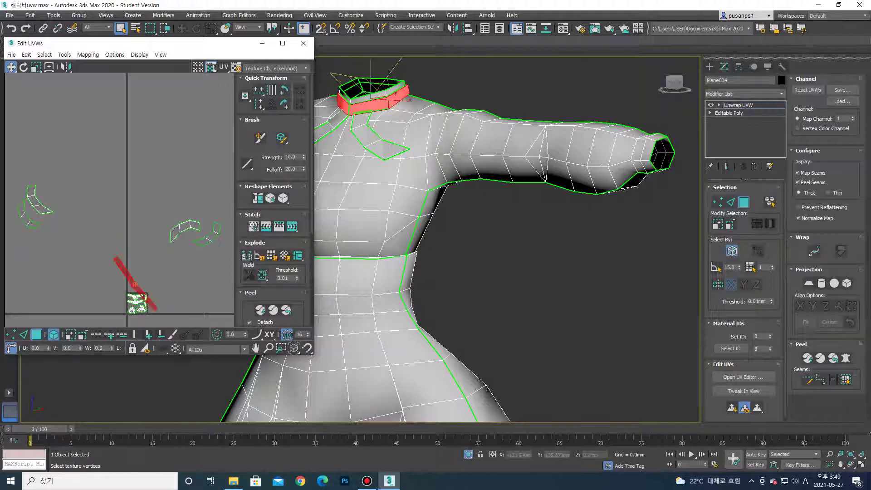
{"action": "scroll", "coordinate": [136, 290], "scroll_direction": "up", "scroll_amount": 2}
{"action": "scroll", "coordinate": [113, 209], "scroll_direction": "up", "scroll_amount": 2}
Rotate the collar shell flat and place it between the sleeve and skirt shells
{"action": "left_click", "coordinate": [23, 66]}
{"action": "mouse_move", "coordinate": [136, 150]}
{"action": "left_mouse_down"}
{"action": "mouse_move", "coordinate": [105, 109]}
{"action": "mouse_move", "coordinate": [73, 113]}
{"action": "mouse_move", "coordinate": [113, 159]}
{"action": "left_mouse_up"}
{"action": "left_click", "coordinate": [36, 66]}
{"action": "scroll", "coordinate": [129, 128], "scroll_direction": "up", "scroll_amount": 1}
{"action": "left_click", "coordinate": [10, 66]}
{"action": "left_click_drag", "start_coordinate": [96, 112], "coordinate": [82, 246]}
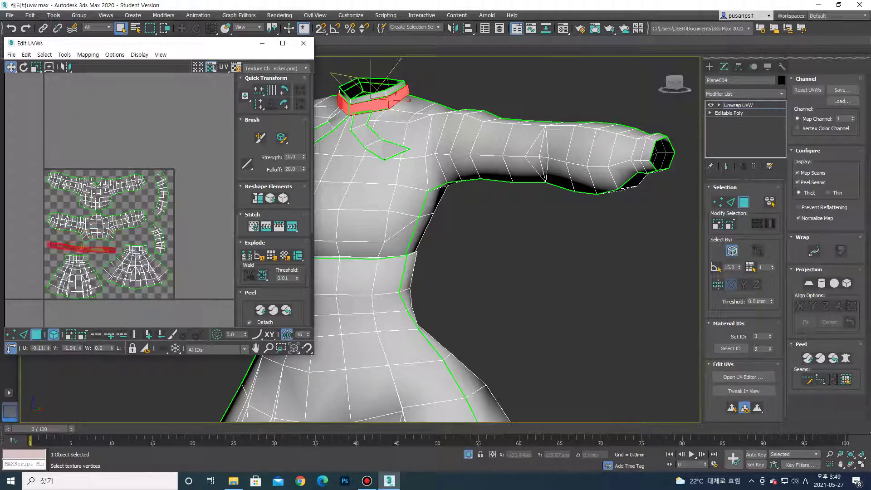
{"action": "scroll", "coordinate": [104, 241], "scroll_direction": "up", "scroll_amount": 1}
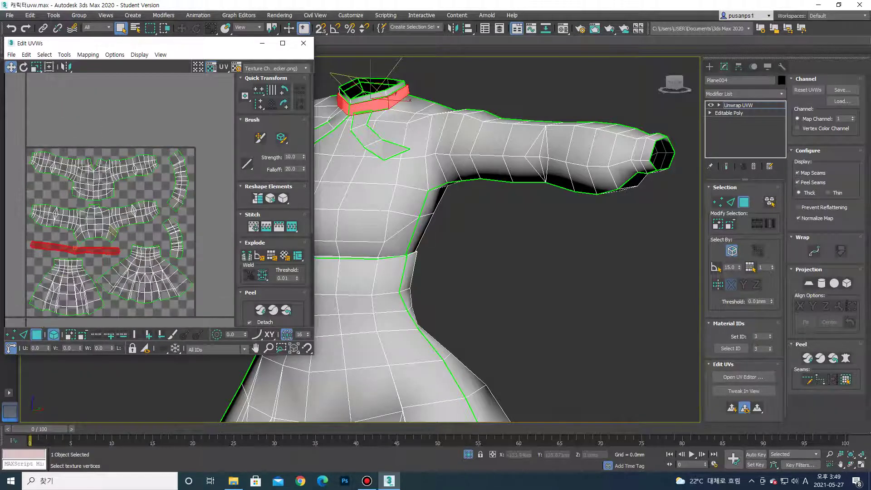
{"action": "key", "text": "r"}
{"action": "scroll", "coordinate": [91, 250], "scroll_direction": "down", "scroll_amount": 10}
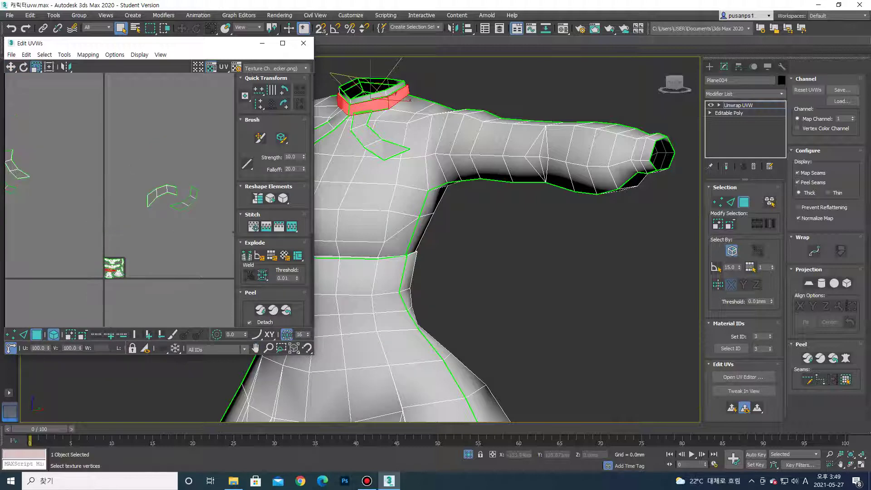
Move the curved neck shell near the checker tile and bring the collar shells into view
{"action": "left_click", "coordinate": [165, 197]}
{"action": "key", "text": "w"}
{"action": "left_click_drag", "start_coordinate": [166, 198], "coordinate": [113, 226]}
{"action": "middle_click_drag", "start_coordinate": [114, 204], "coordinate": [176, 174]}
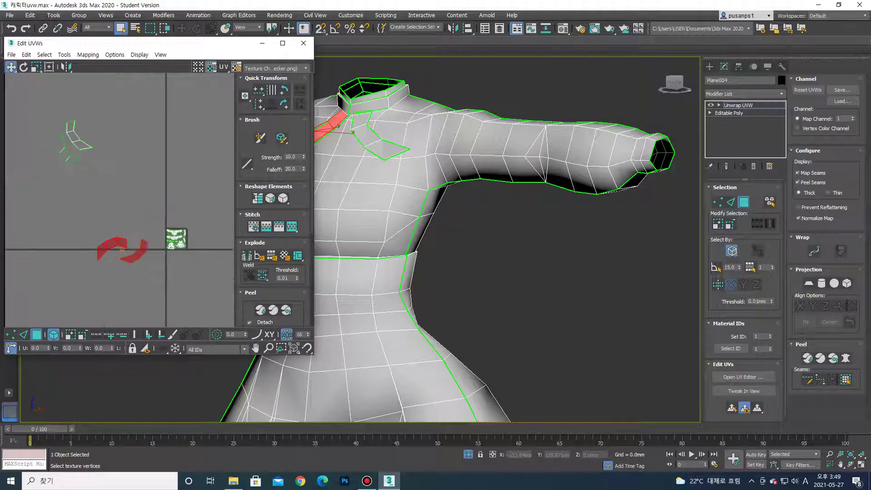
Move the collar flap and lapel shells down into place and add the remaining lapel face
{"action": "left_click", "coordinate": [386, 145]}
{"action": "left_click_drag", "start_coordinate": [77, 133], "coordinate": [108, 275]}
{"action": "scroll", "coordinate": [123, 267], "scroll_direction": "up", "scroll_amount": 5}
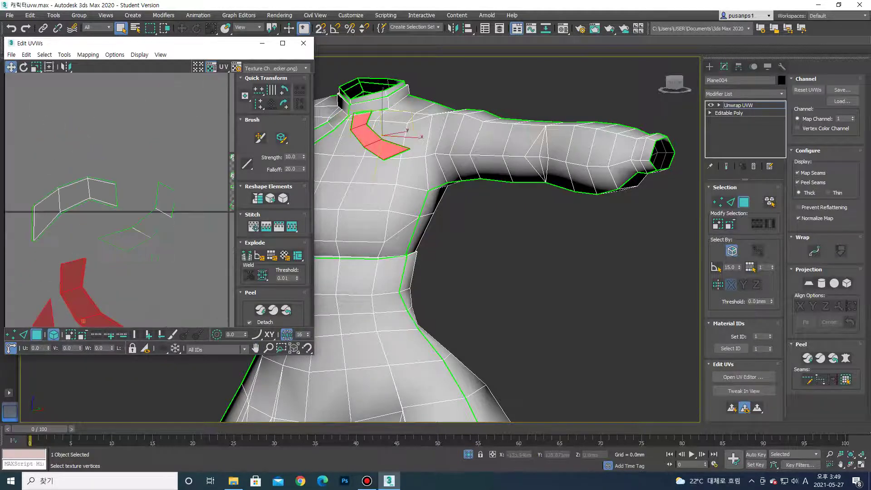
{"action": "left_click", "coordinate": [154, 204]}
{"action": "left_click_drag", "start_coordinate": [154, 204], "coordinate": [45, 285]}
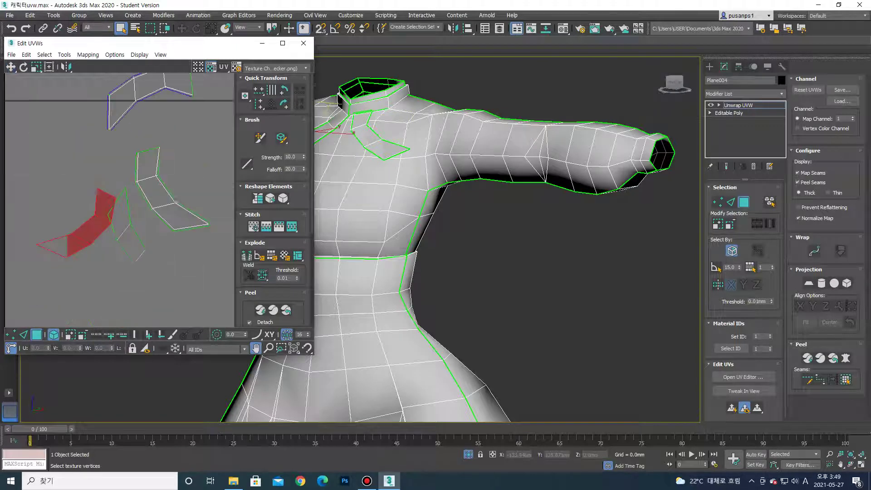
{"action": "scroll", "coordinate": [48, 235], "scroll_direction": "up", "scroll_amount": 3}
{"action": "left_click", "coordinate": [84, 255]}
Centre the Edit UVWs window on screen and move the middle lapel shell lower
{"action": "mouse_move", "coordinate": [136, 43]}
{"action": "left_mouse_down"}
{"action": "mouse_move", "coordinate": [225, 47]}
{"action": "mouse_move", "coordinate": [336, 84]}
{"action": "left_mouse_up"}
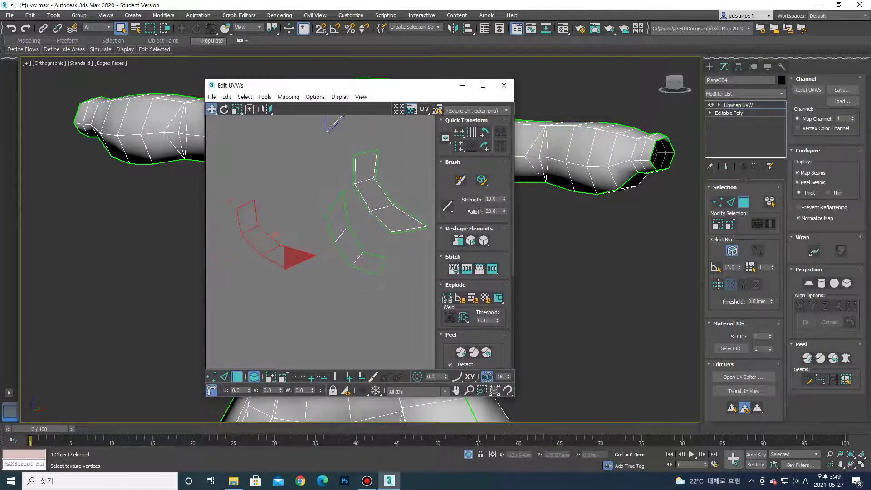
{"action": "key", "text": "1"}
{"action": "key", "text": "e"}
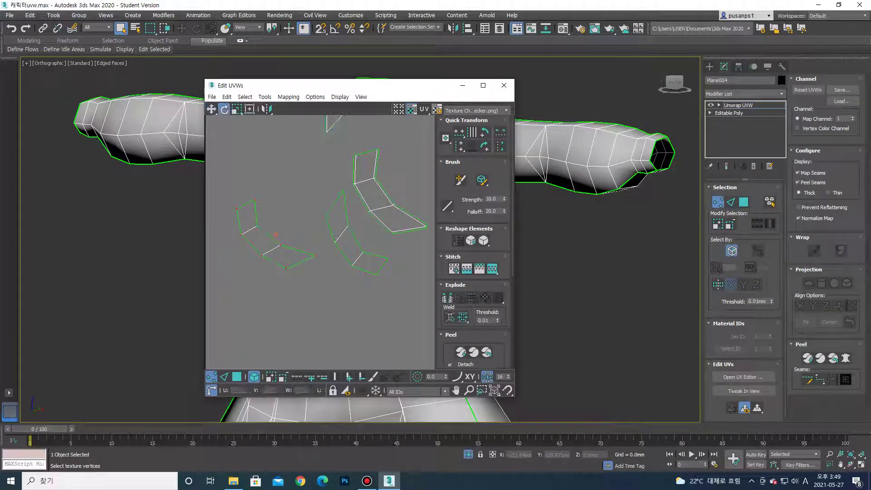
{"action": "key", "text": "3"}
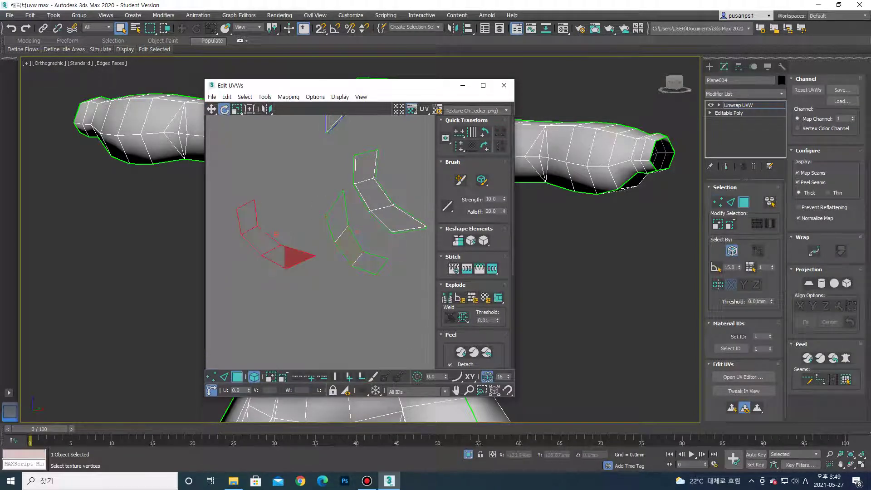
{"action": "left_click", "coordinate": [344, 226]}
{"action": "key", "text": "w"}
{"action": "left_click_drag", "start_coordinate": [368, 230], "coordinate": [348, 267]}
Mirror the left lapel shell horizontally and pull one of its corner vertices down-left
{"action": "left_click", "coordinate": [288, 254]}
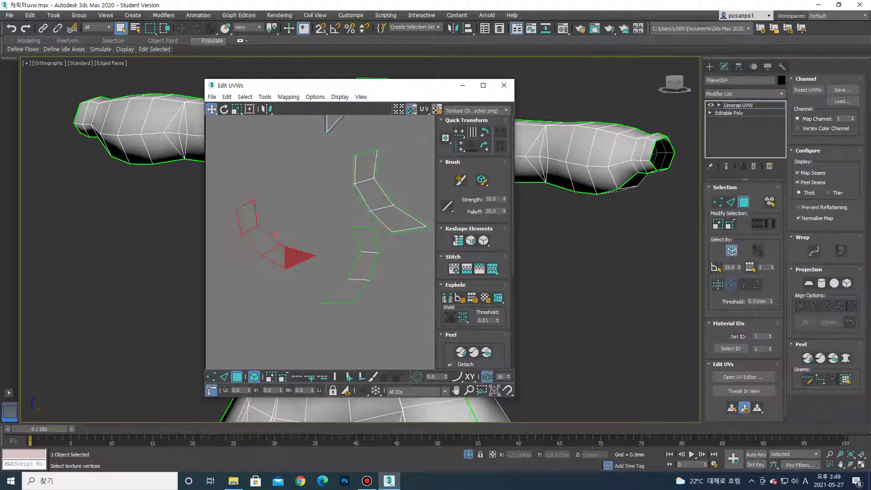
{"action": "left_click", "coordinate": [266, 109]}
{"action": "key", "text": "1"}
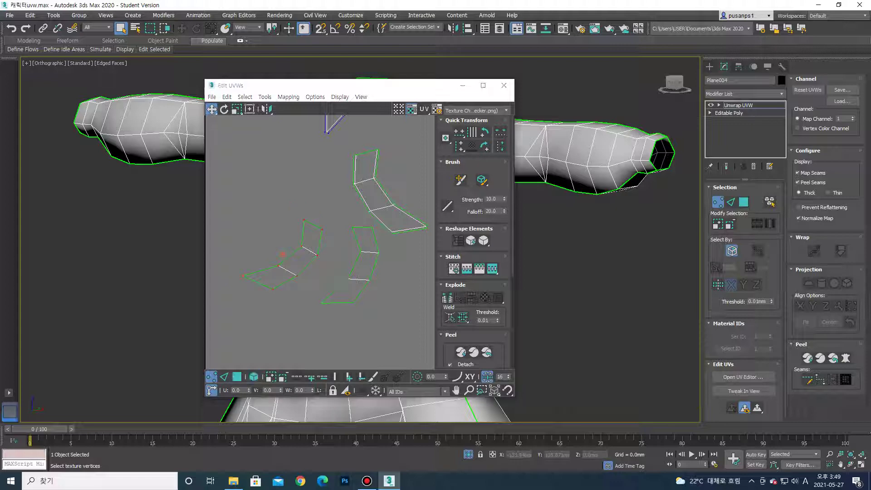
{"action": "left_click", "coordinate": [508, 391]}
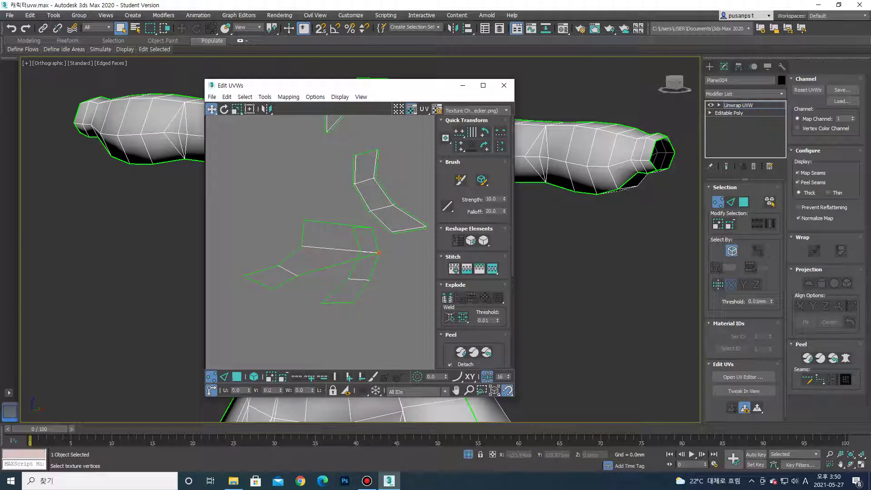
{"action": "left_click_drag", "start_coordinate": [378, 252], "coordinate": [368, 280]}
{"action": "left_click", "coordinate": [273, 287]}
In face mode, move the lapel element up below the skirt shell
{"action": "key", "text": "3"}
{"action": "scroll", "coordinate": [287, 333], "scroll_direction": "down", "scroll_amount": 1}
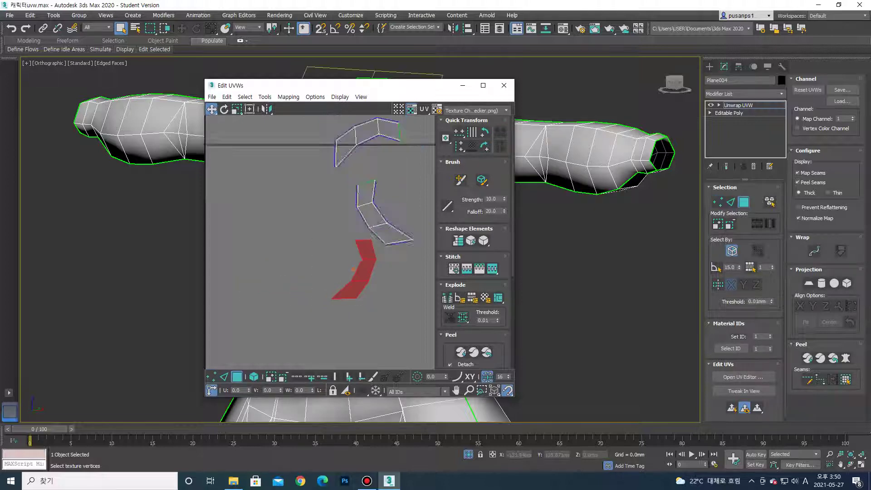
{"action": "scroll", "coordinate": [287, 333], "scroll_direction": "down", "scroll_amount": 4}
{"action": "scroll", "coordinate": [303, 309], "scroll_direction": "up", "scroll_amount": 3}
{"action": "scroll", "coordinate": [281, 308], "scroll_direction": "up", "scroll_amount": 3}
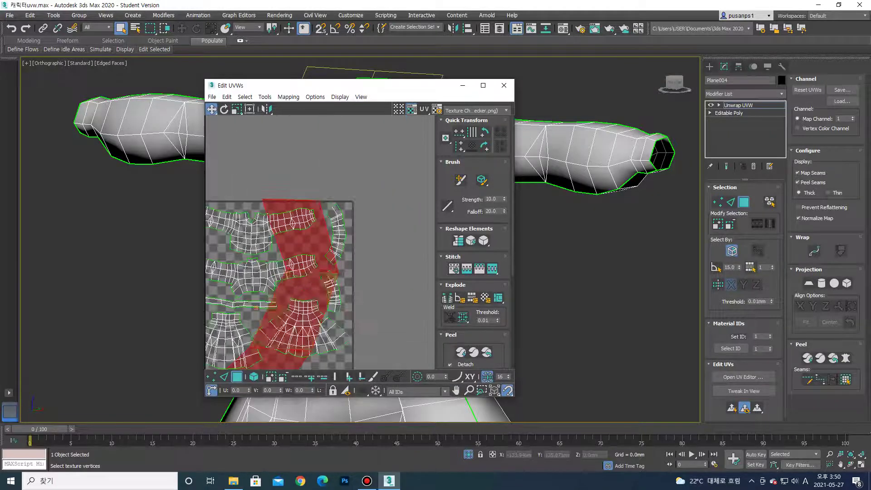
{"action": "scroll", "coordinate": [263, 308], "scroll_direction": "down", "scroll_amount": 2}
{"action": "scroll", "coordinate": [257, 309], "scroll_direction": "up", "scroll_amount": 2}
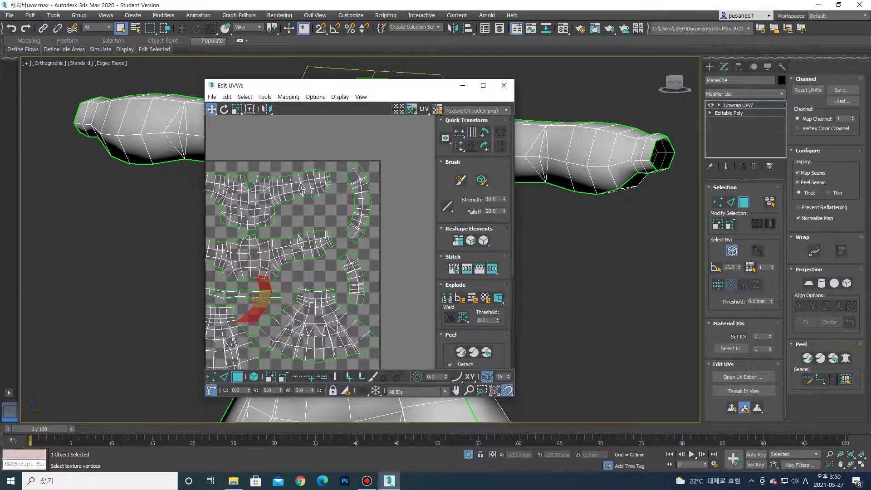
{"action": "scroll", "coordinate": [307, 279], "scroll_direction": "up", "scroll_amount": 2}
{"action": "scroll", "coordinate": [308, 280], "scroll_direction": "up", "scroll_amount": 2}
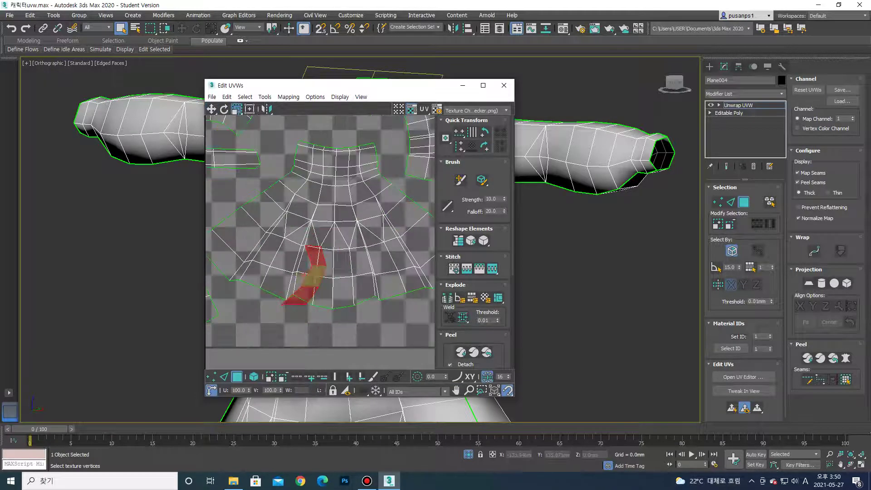
{"action": "mouse_move", "coordinate": [292, 252]}
{"action": "left_mouse_down"}
{"action": "mouse_move", "coordinate": [294, 320]}
{"action": "mouse_move", "coordinate": [312, 188]}
{"action": "mouse_move", "coordinate": [293, 194]}
{"action": "left_mouse_up"}
Select the upper lapel element and move it to the left
{"action": "scroll", "coordinate": [295, 319], "scroll_direction": "down", "scroll_amount": 4}
{"action": "scroll", "coordinate": [312, 188], "scroll_direction": "up", "scroll_amount": 2}
{"action": "scroll", "coordinate": [273, 218], "scroll_direction": "down", "scroll_amount": 2}
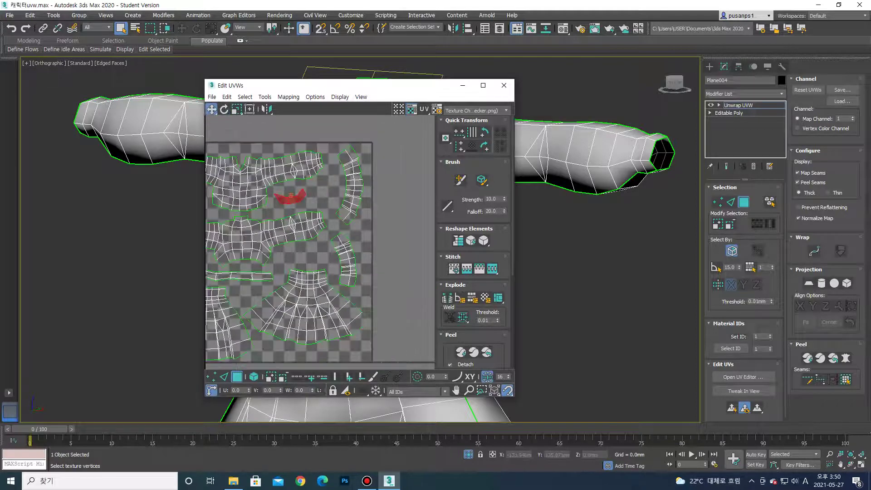
{"action": "scroll", "coordinate": [261, 244], "scroll_direction": "down", "scroll_amount": 3}
{"action": "scroll", "coordinate": [261, 245], "scroll_direction": "down", "scroll_amount": 2}
{"action": "scroll", "coordinate": [308, 316], "scroll_direction": "up", "scroll_amount": 1}
{"action": "left_click", "coordinate": [295, 290]}
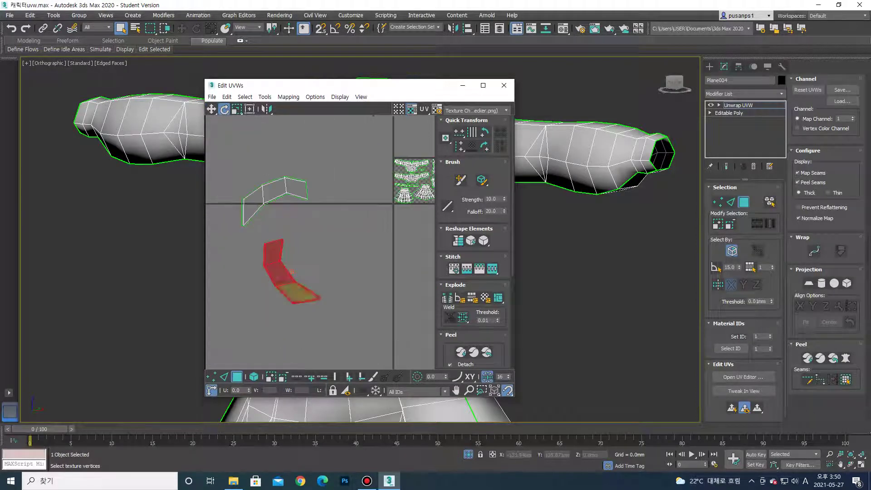
{"action": "left_click", "coordinate": [275, 201]}
{"action": "left_click_drag", "start_coordinate": [275, 201], "coordinate": [222, 277]}
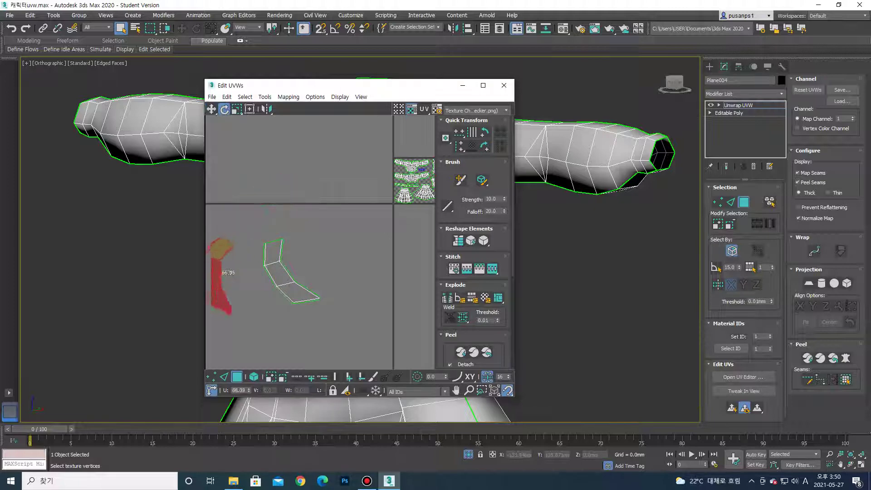
Rotate the red lapel shell until it lies parallel beside its neighbouring shell
{"action": "middle_click_drag", "start_coordinate": [273, 273], "coordinate": [338, 254]}
{"action": "left_click_drag", "start_coordinate": [285, 254], "coordinate": [304, 276]}
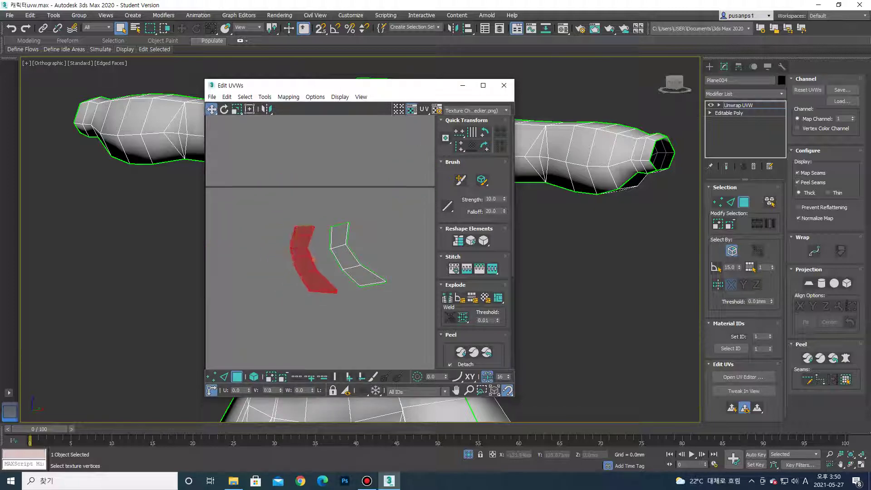
{"action": "middle_click_drag", "start_coordinate": [318, 272], "coordinate": [284, 256]}
{"action": "left_click_drag", "start_coordinate": [277, 236], "coordinate": [258, 254]}
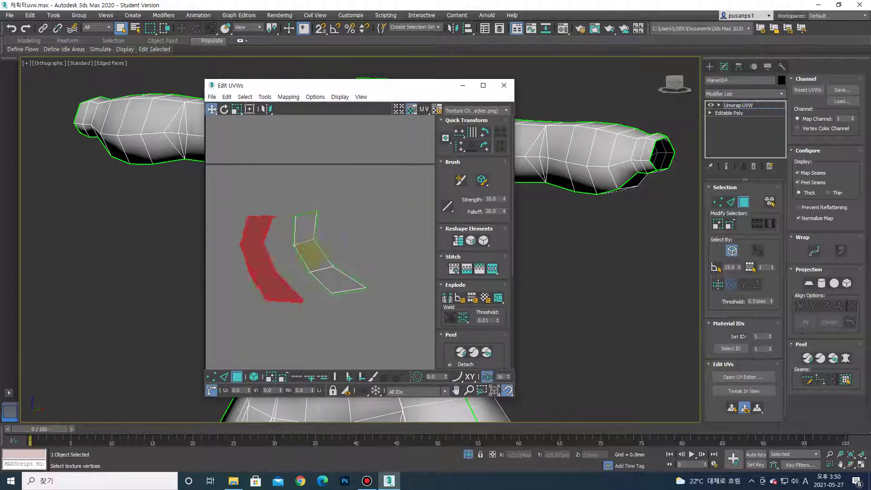
In vertex mode, snap the left shell's top vertices onto the right shell's matching corners
{"action": "key", "text": "1"}
{"action": "scroll", "coordinate": [277, 208], "scroll_direction": "up", "scroll_amount": 3}
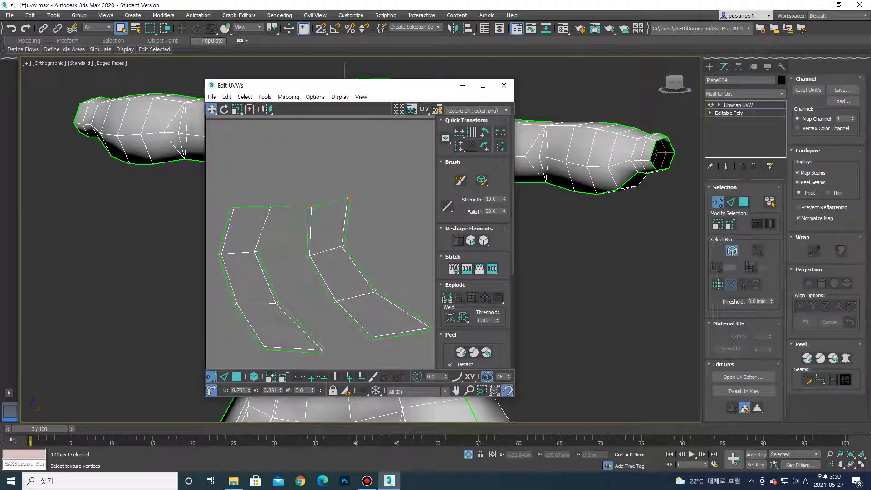
{"action": "left_click", "coordinate": [274, 210]}
{"action": "left_click_drag", "start_coordinate": [271, 206], "coordinate": [348, 198]}
{"action": "left_click_drag", "start_coordinate": [307, 250], "coordinate": [343, 246]}
{"action": "left_click_drag", "start_coordinate": [254, 251], "coordinate": [343, 246]}
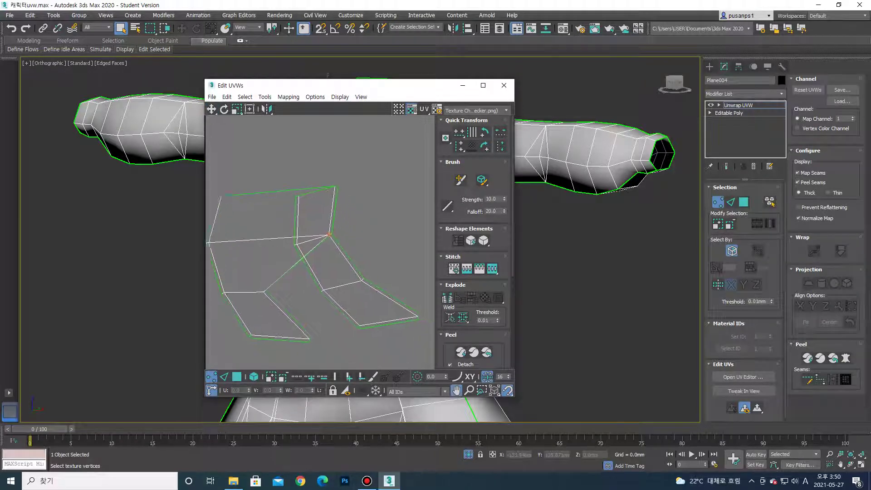
{"action": "middle_click_drag", "start_coordinate": [344, 246], "coordinate": [321, 236]}
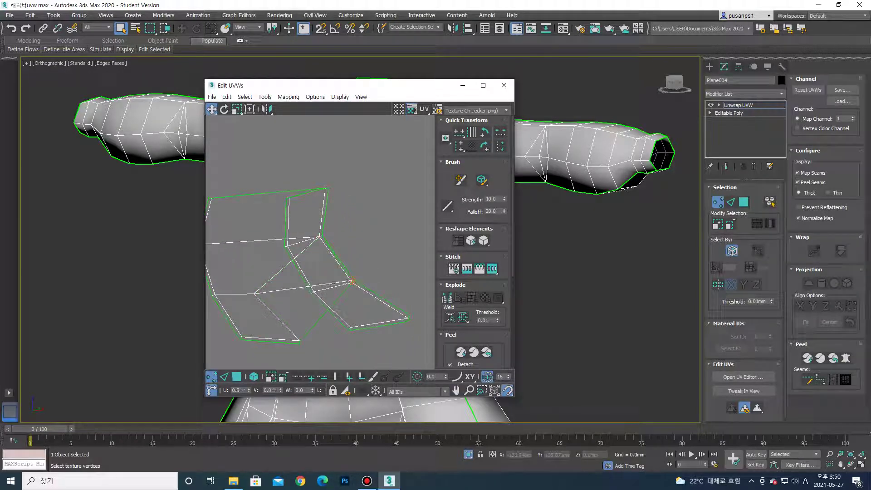
{"action": "mouse_move", "coordinate": [255, 292]}
{"action": "left_mouse_down"}
{"action": "mouse_move", "coordinate": [352, 282]}
{"action": "mouse_move", "coordinate": [375, 323]}
{"action": "left_mouse_up"}
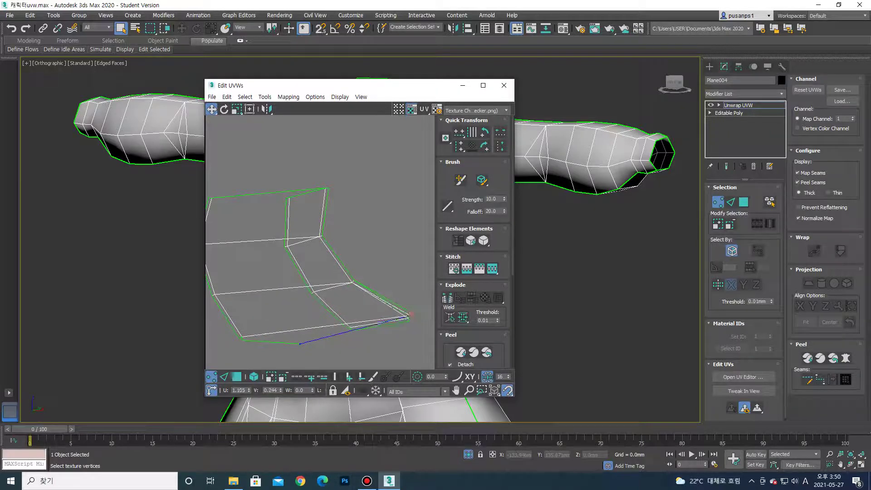
{"action": "left_click", "coordinate": [354, 338]}
Pull the left shell's lower-left and top-left corners onto their partner vertices
{"action": "scroll", "coordinate": [354, 337], "scroll_direction": "up", "scroll_amount": 2}
{"action": "scroll", "coordinate": [355, 338], "scroll_direction": "up", "scroll_amount": 2}
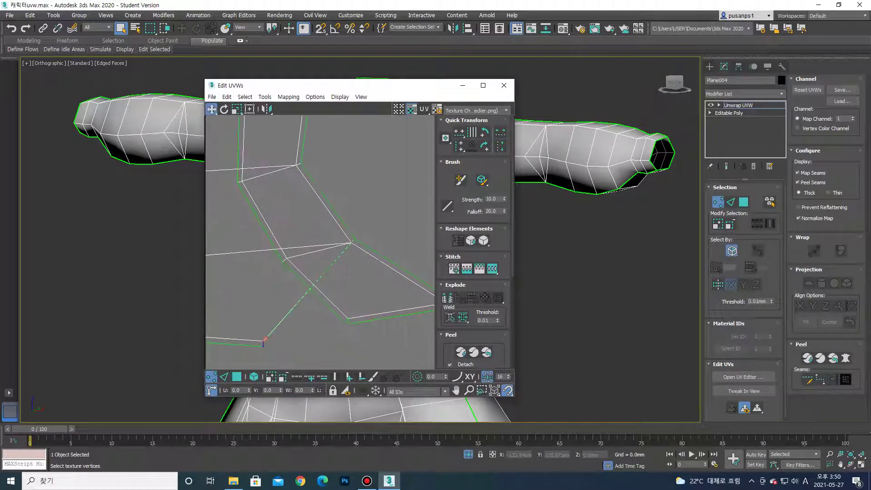
{"action": "left_click", "coordinate": [264, 341]}
{"action": "scroll", "coordinate": [264, 341], "scroll_direction": "down", "scroll_amount": 2}
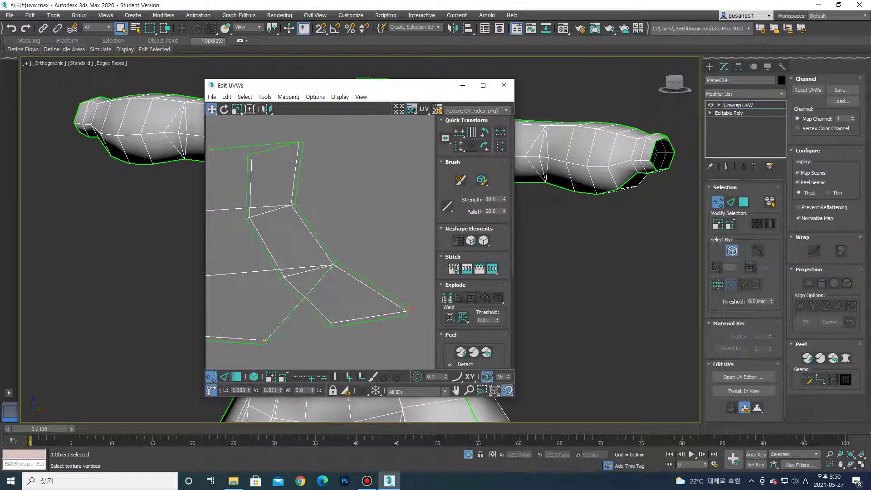
{"action": "left_click_drag", "start_coordinate": [266, 338], "coordinate": [407, 312]}
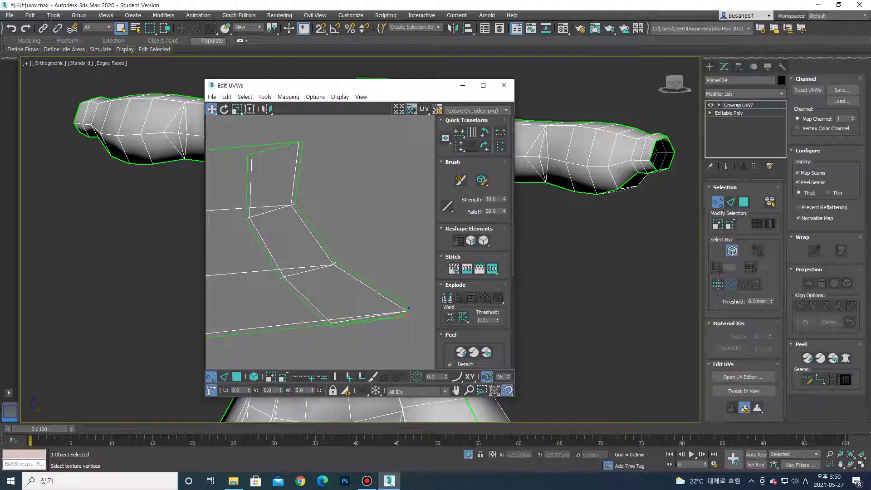
{"action": "scroll", "coordinate": [407, 312], "scroll_direction": "down", "scroll_amount": 2}
{"action": "scroll", "coordinate": [406, 311], "scroll_direction": "up", "scroll_amount": 1}
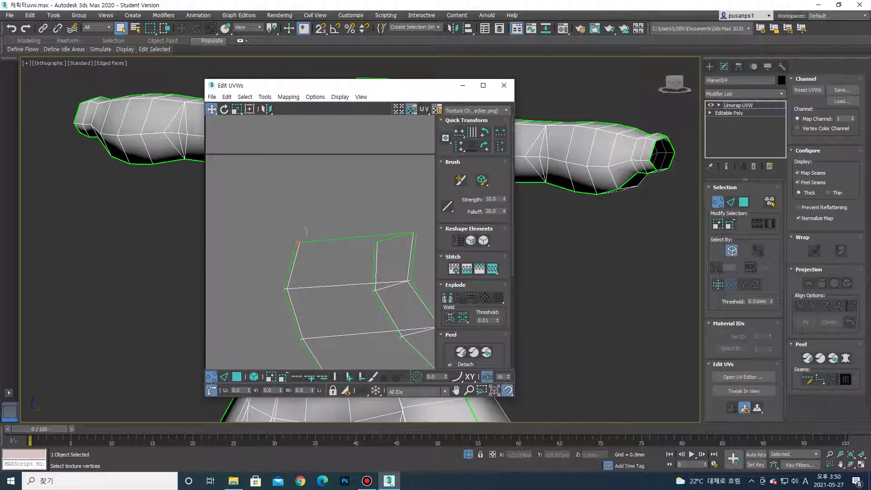
{"action": "left_click_drag", "start_coordinate": [298, 241], "coordinate": [376, 242]}
{"action": "scroll", "coordinate": [299, 243], "scroll_direction": "up", "scroll_amount": 2}
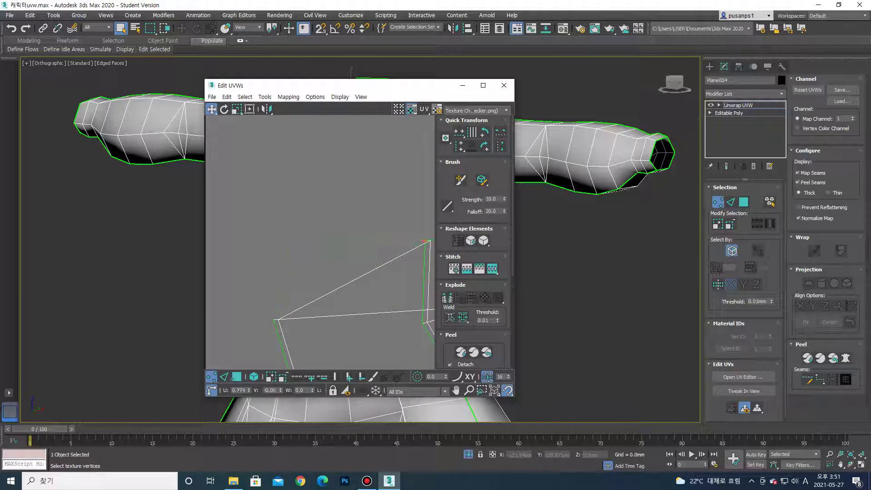
Merge the remaining left-corner vertices onto the right shell along the seam
{"action": "middle_click_drag", "start_coordinate": [363, 272], "coordinate": [316, 234]}
{"action": "left_click_drag", "start_coordinate": [232, 282], "coordinate": [380, 284]}
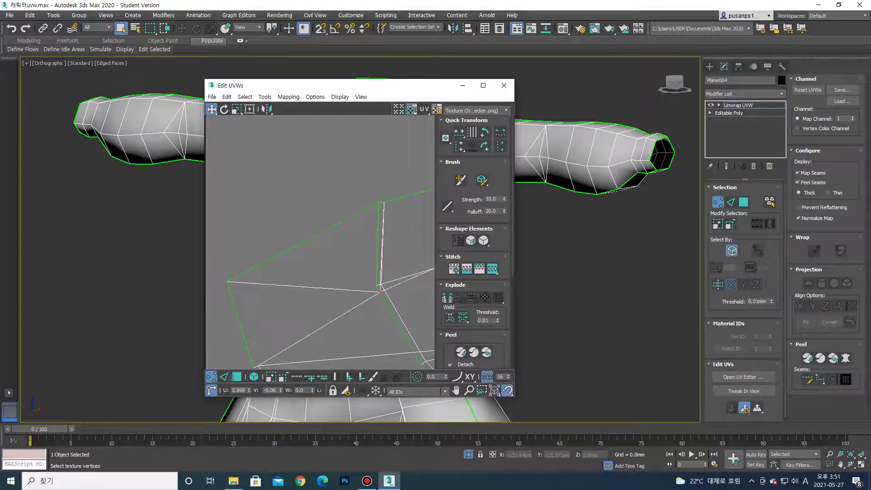
{"action": "left_click_drag", "start_coordinate": [228, 281], "coordinate": [352, 285]}
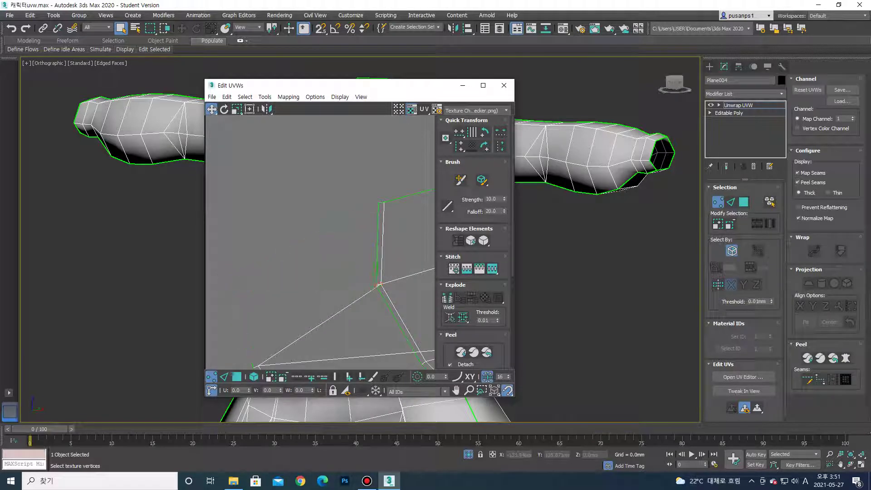
{"action": "left_click", "coordinate": [330, 163]}
{"action": "scroll", "coordinate": [330, 163], "scroll_direction": "down", "scroll_amount": 3}
{"action": "left_click_drag", "start_coordinate": [287, 284], "coordinate": [386, 282]}
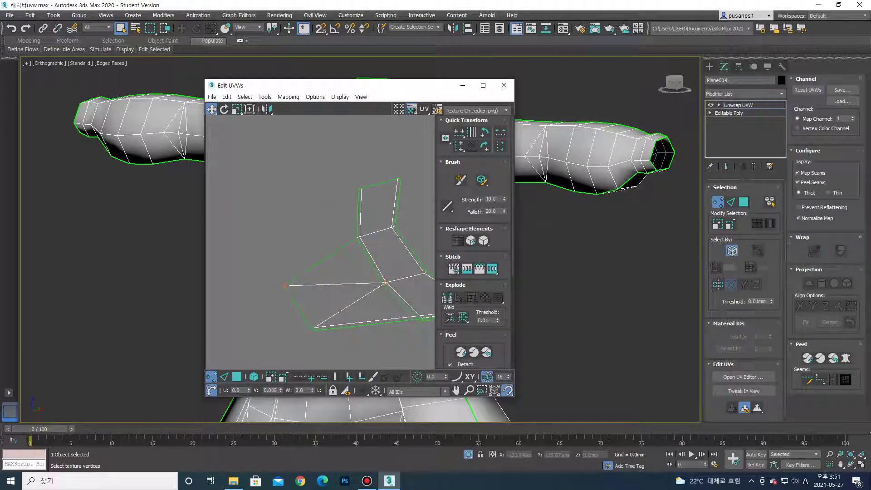
{"action": "middle_click_drag", "start_coordinate": [310, 321], "coordinate": [273, 320]}
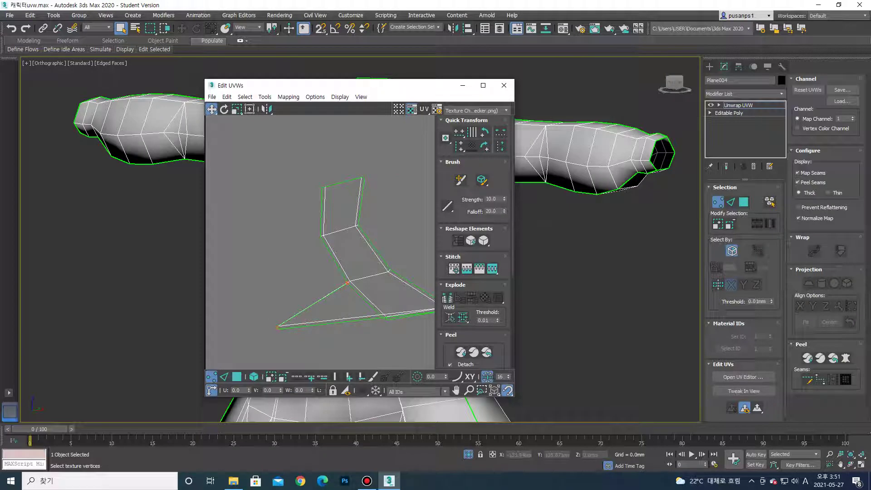
{"action": "mouse_move", "coordinate": [278, 326]}
{"action": "left_mouse_down"}
{"action": "mouse_move", "coordinate": [373, 336]}
{"action": "mouse_move", "coordinate": [372, 289]}
{"action": "left_mouse_up"}
{"action": "scroll", "coordinate": [373, 336], "scroll_direction": "up", "scroll_amount": 4}
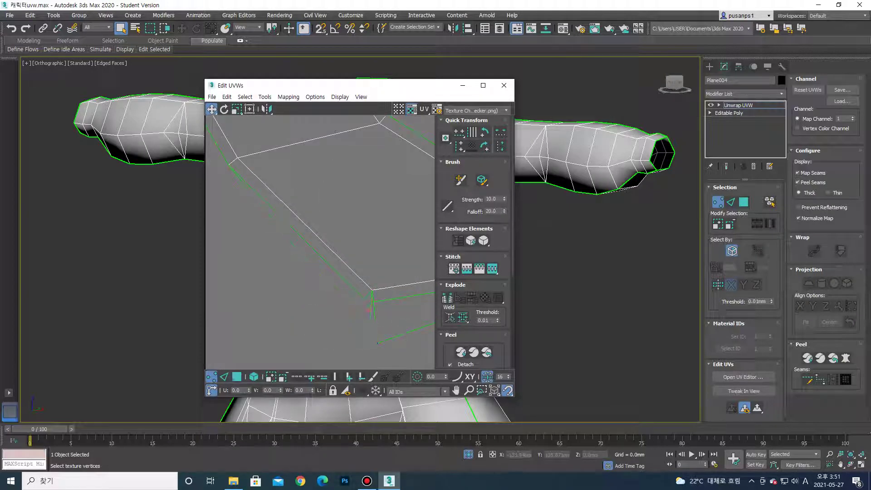
{"action": "scroll", "coordinate": [364, 299], "scroll_direction": "down", "scroll_amount": 5}
Select the joined collar shell by face and scale it down toward the checker tile
{"action": "key", "text": "3"}
{"action": "left_click", "coordinate": [380, 272]}
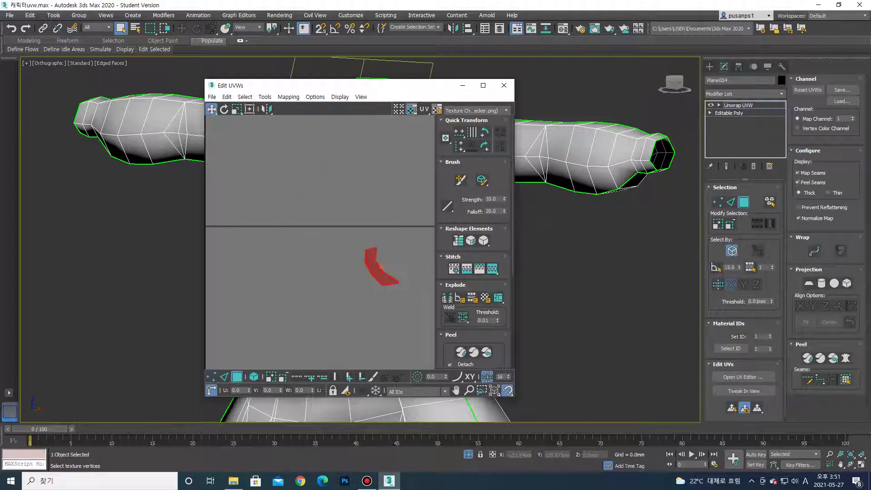
{"action": "scroll", "coordinate": [272, 302], "scroll_direction": "down", "scroll_amount": 3}
{"action": "scroll", "coordinate": [329, 261], "scroll_direction": "up", "scroll_amount": 3}
{"action": "left_click", "coordinate": [237, 109]}
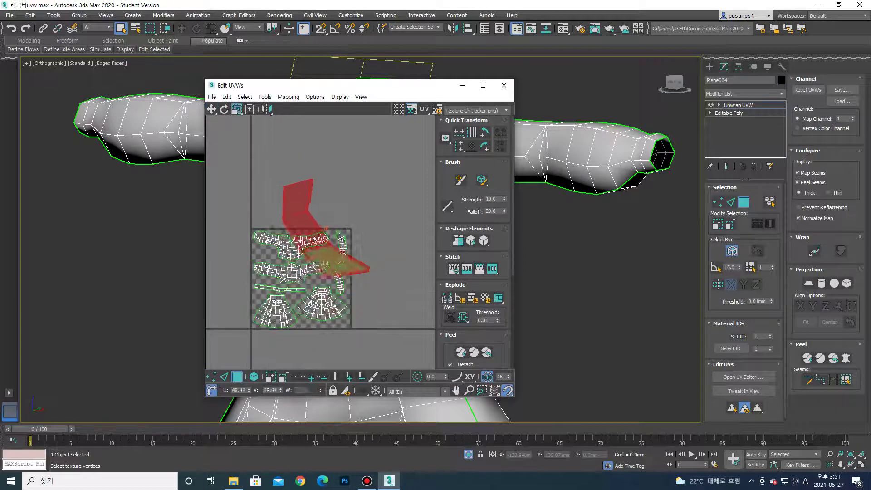
{"action": "mouse_move", "coordinate": [313, 214]}
{"action": "left_mouse_down"}
{"action": "mouse_move", "coordinate": [340, 181]}
{"action": "mouse_move", "coordinate": [227, 211]}
{"action": "left_mouse_up"}
{"action": "scroll", "coordinate": [341, 170], "scroll_direction": "up", "scroll_amount": 3}
Move, shrink and rotate the collar shell into a free spot in the 0–1 tile
{"action": "key", "text": "w"}
{"action": "scroll", "coordinate": [226, 210], "scroll_direction": "up", "scroll_amount": 3}
{"action": "key", "text": "r"}
{"action": "mouse_move", "coordinate": [327, 236]}
{"action": "left_mouse_down"}
{"action": "mouse_move", "coordinate": [309, 222]}
{"action": "mouse_move", "coordinate": [320, 216]}
{"action": "left_mouse_up"}
{"action": "key", "text": "e"}
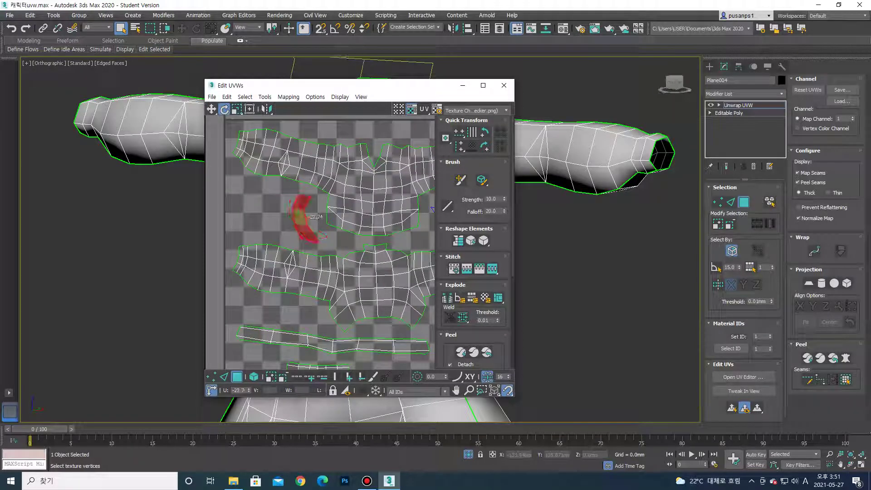
{"action": "key", "text": "w"}
Nudge the right-hand shell to fit inside the tile, then clear the selection
{"action": "scroll", "coordinate": [321, 216], "scroll_direction": "down", "scroll_amount": 5}
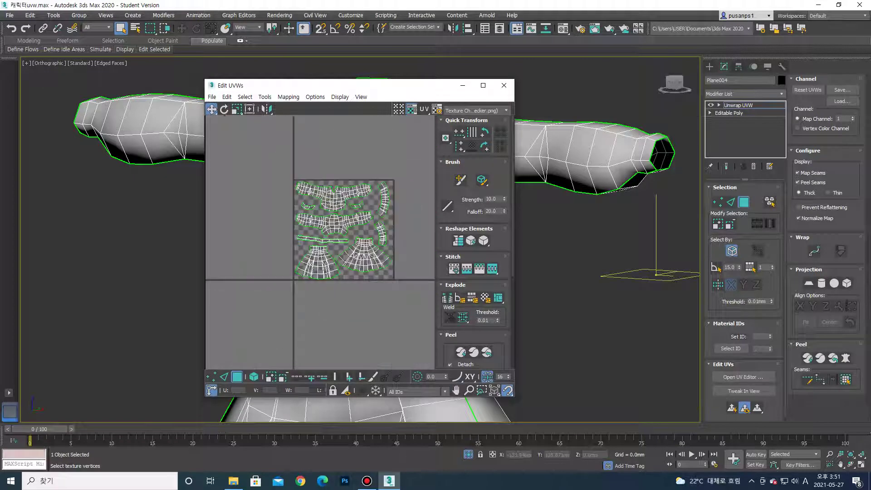
{"action": "scroll", "coordinate": [321, 216], "scroll_direction": "up", "scroll_amount": 1}
{"action": "scroll", "coordinate": [321, 216], "scroll_direction": "up", "scroll_amount": 1}
{"action": "middle_click_drag", "start_coordinate": [321, 216], "coordinate": [311, 209]}
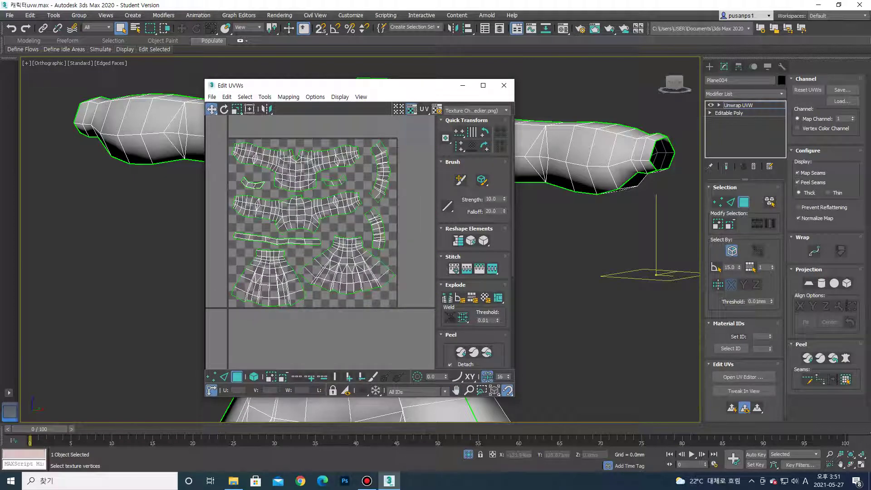
{"action": "left_click", "coordinate": [379, 218]}
{"action": "left_click_drag", "start_coordinate": [379, 218], "coordinate": [380, 221]}
{"action": "left_click", "coordinate": [413, 236]}
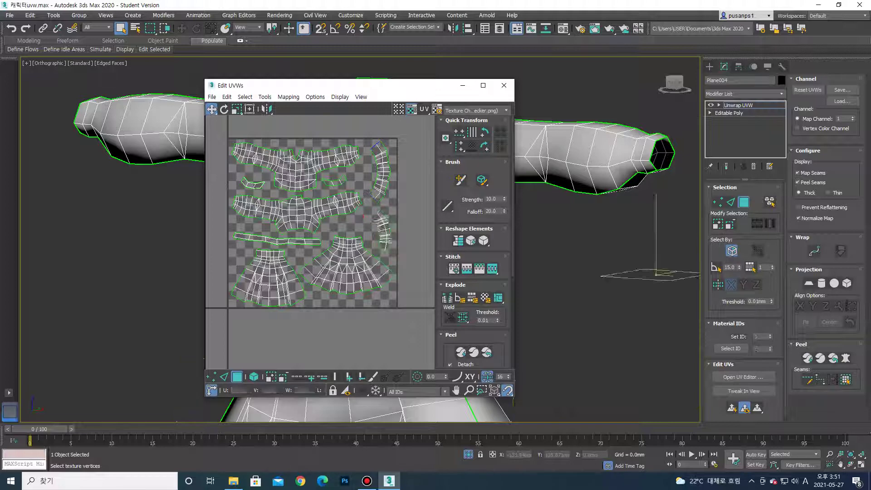
Close the UV editor, Unhide All objects and switch to the Front view
{"action": "left_click", "coordinate": [504, 85]}
{"action": "scroll", "coordinate": [503, 85], "scroll_direction": "down", "scroll_amount": 3}
{"action": "right_click", "coordinate": [515, 166]}
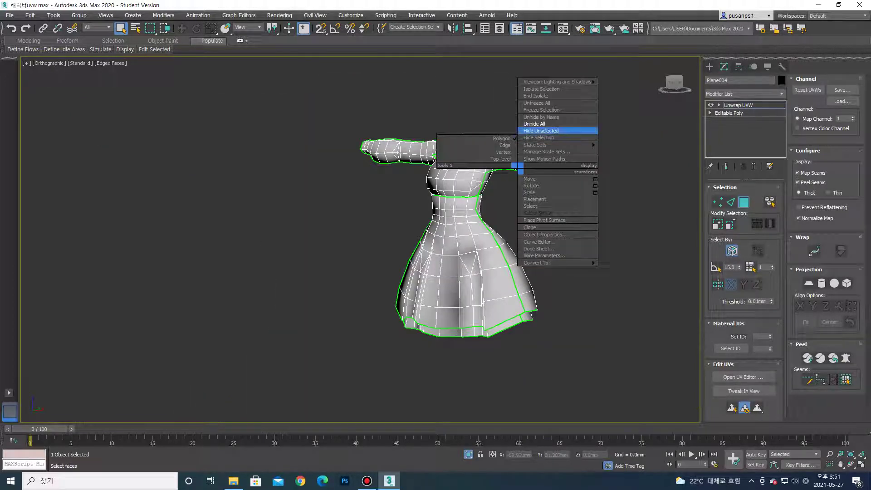
{"action": "left_click", "coordinate": [558, 130]}
{"action": "key", "text": "f"}
Recentre the character in the view and reselect the dress mesh
{"action": "left_click", "coordinate": [710, 67]}
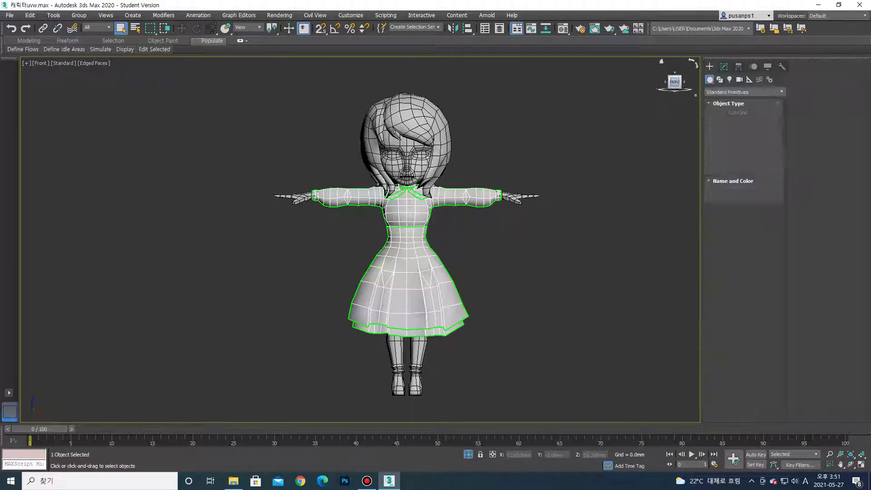
{"action": "key", "text": "ctrl+d"}
{"action": "middle_click_drag", "start_coordinate": [391, 254], "coordinate": [356, 252]}
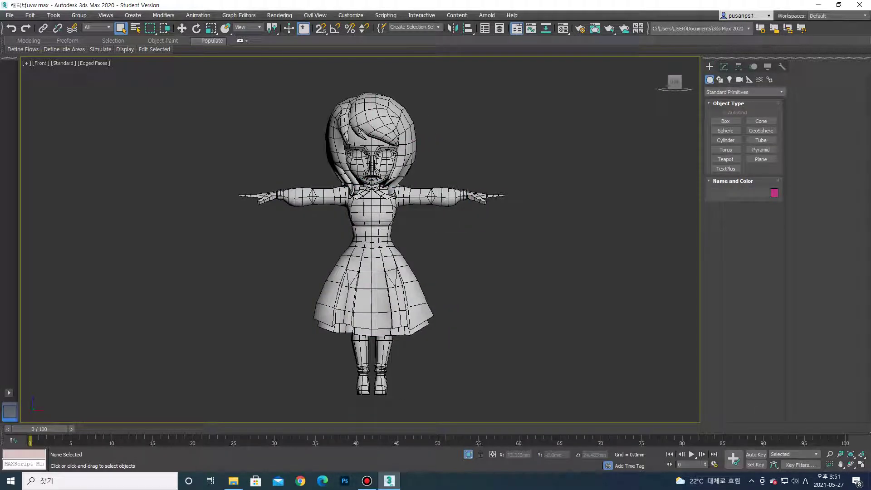
{"action": "key", "text": "ctrl+z"}
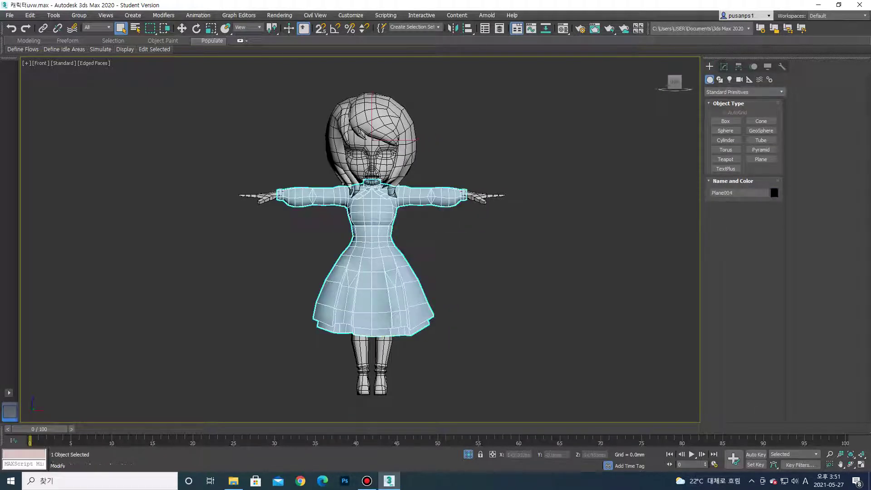
{"action": "left_click", "coordinate": [724, 67]}
{"action": "left_click", "coordinate": [743, 377]}
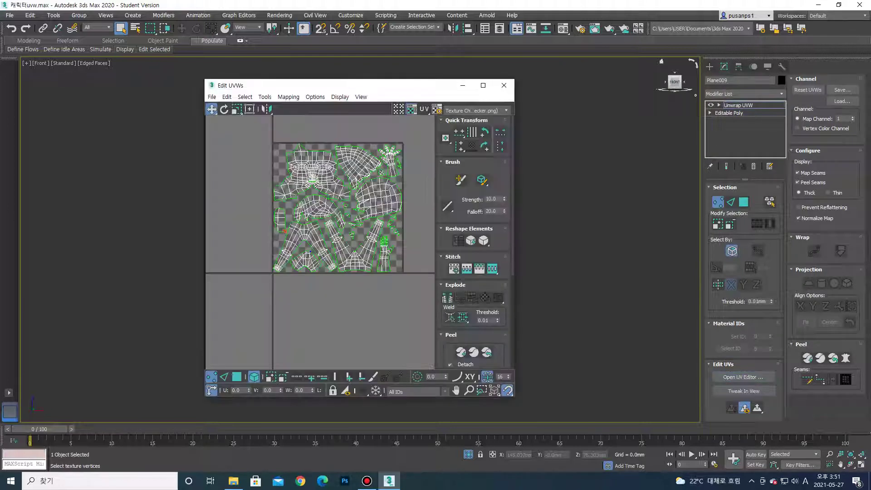
{"action": "left_click", "coordinate": [504, 86]}
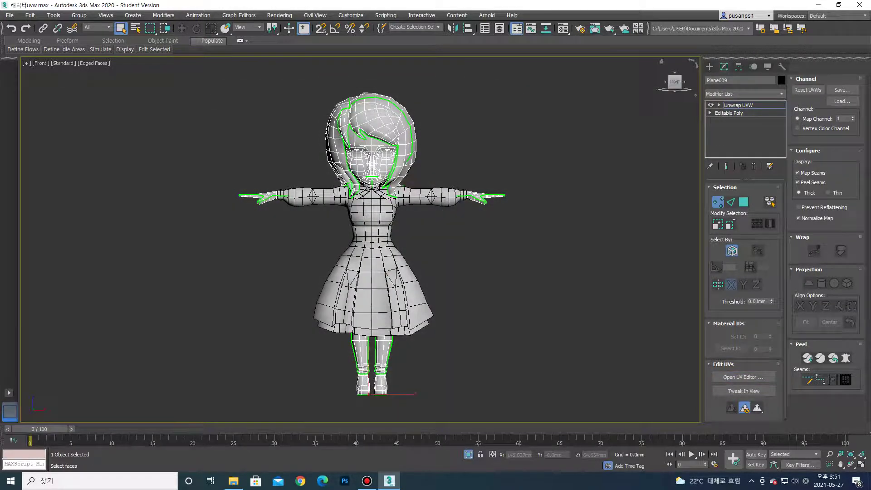